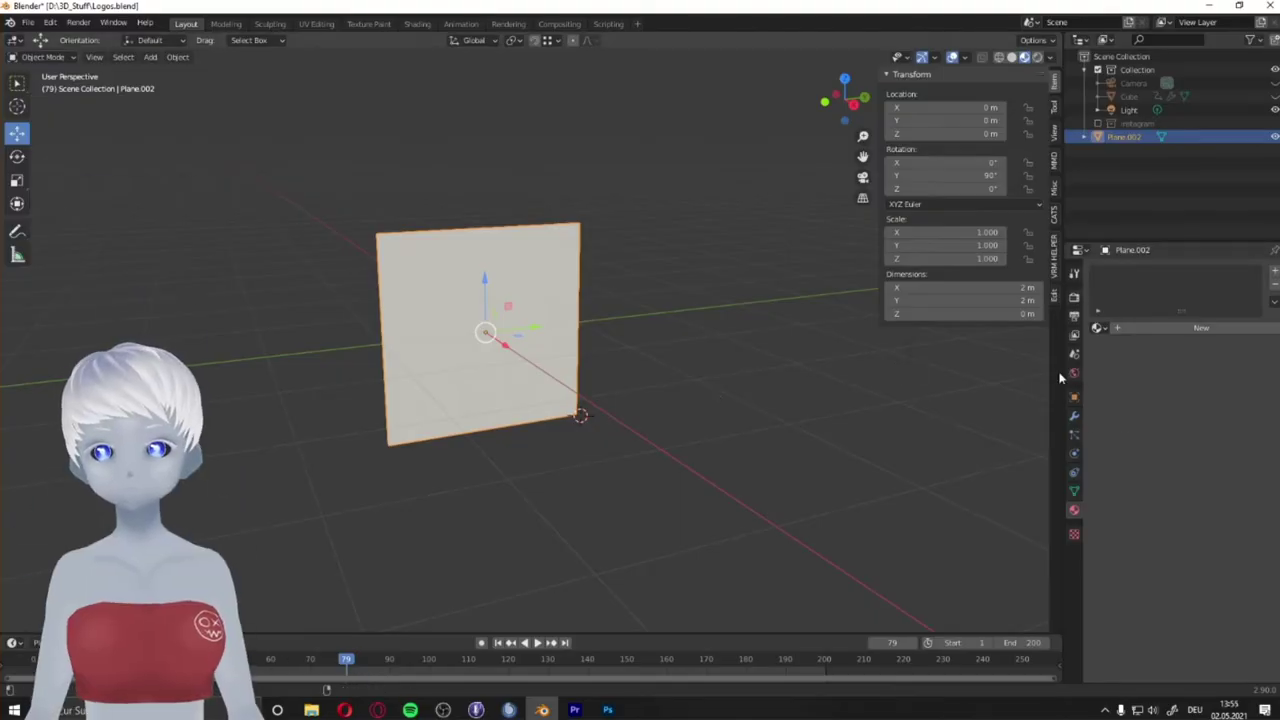
Switch to the Blender window showing Logos.blend with the 11.png eagle logo reference plane.
left_click(1095, 328)
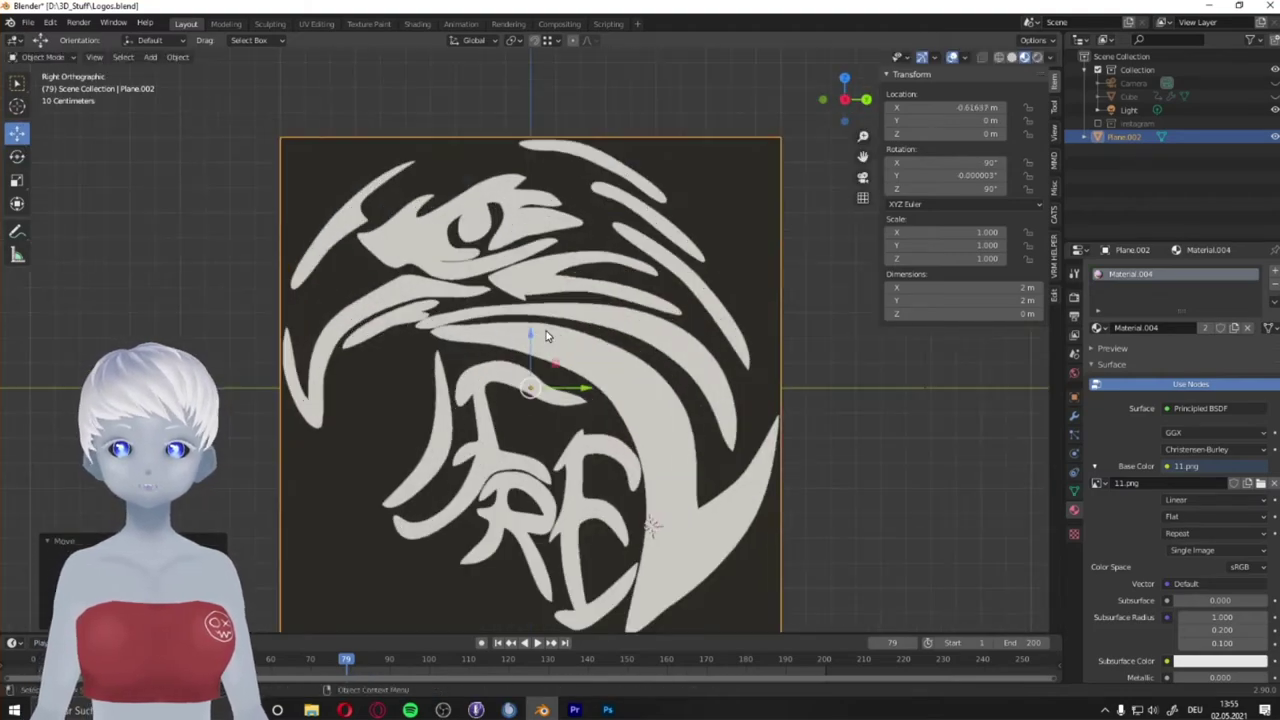
Add a new mesh, then move and rotate it diagonally onto the curved stroke's end.
key("shift+a")
left_click(598, 306)
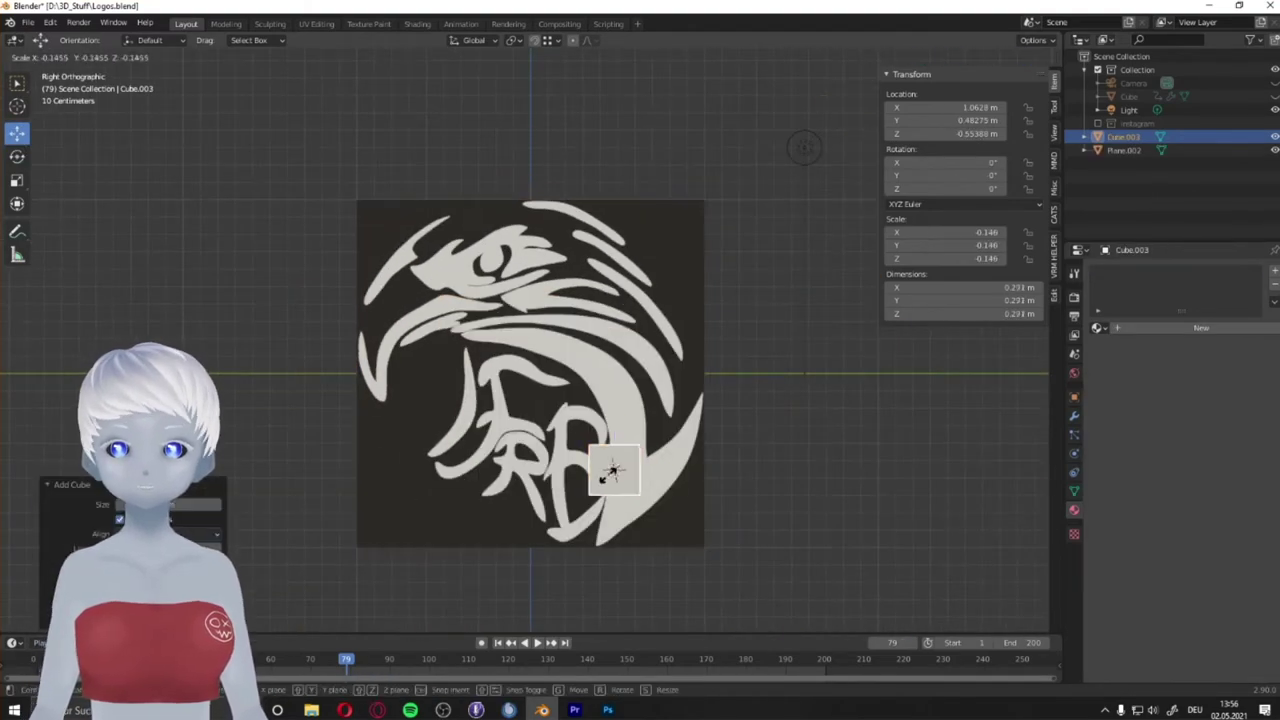
key("g")
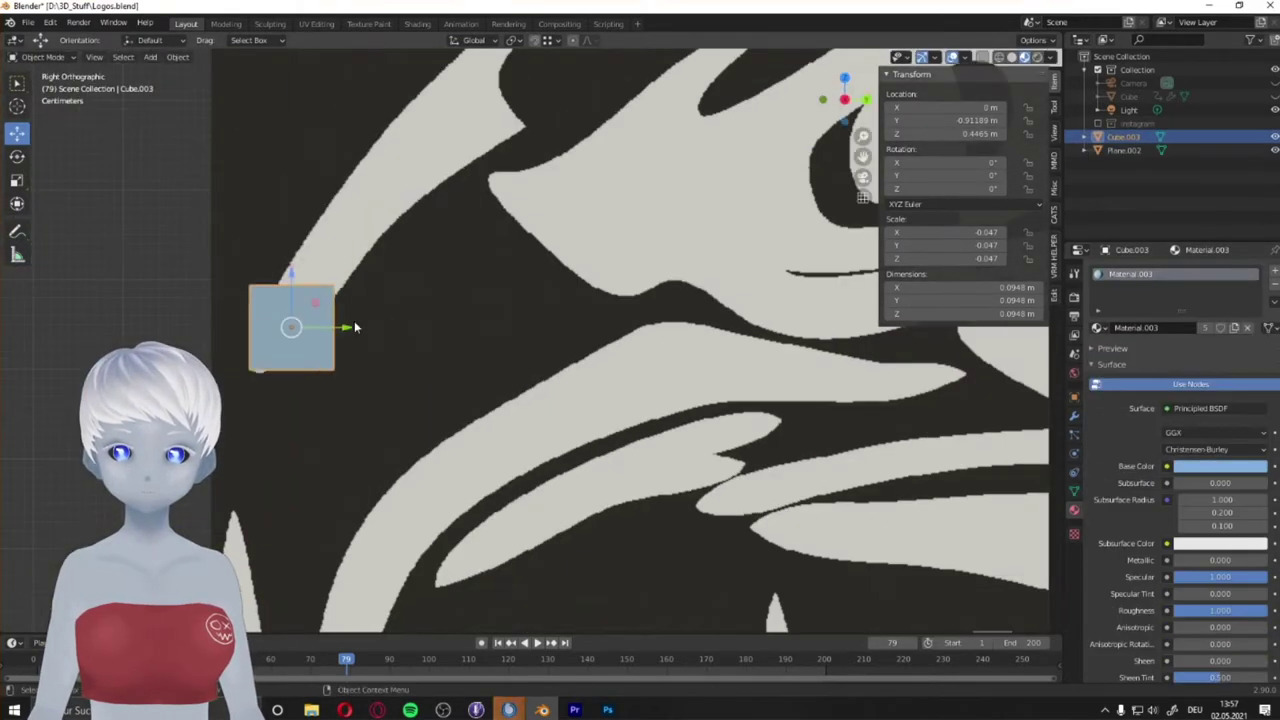
left_click_drag(291, 272, 291, 232)
key("r")
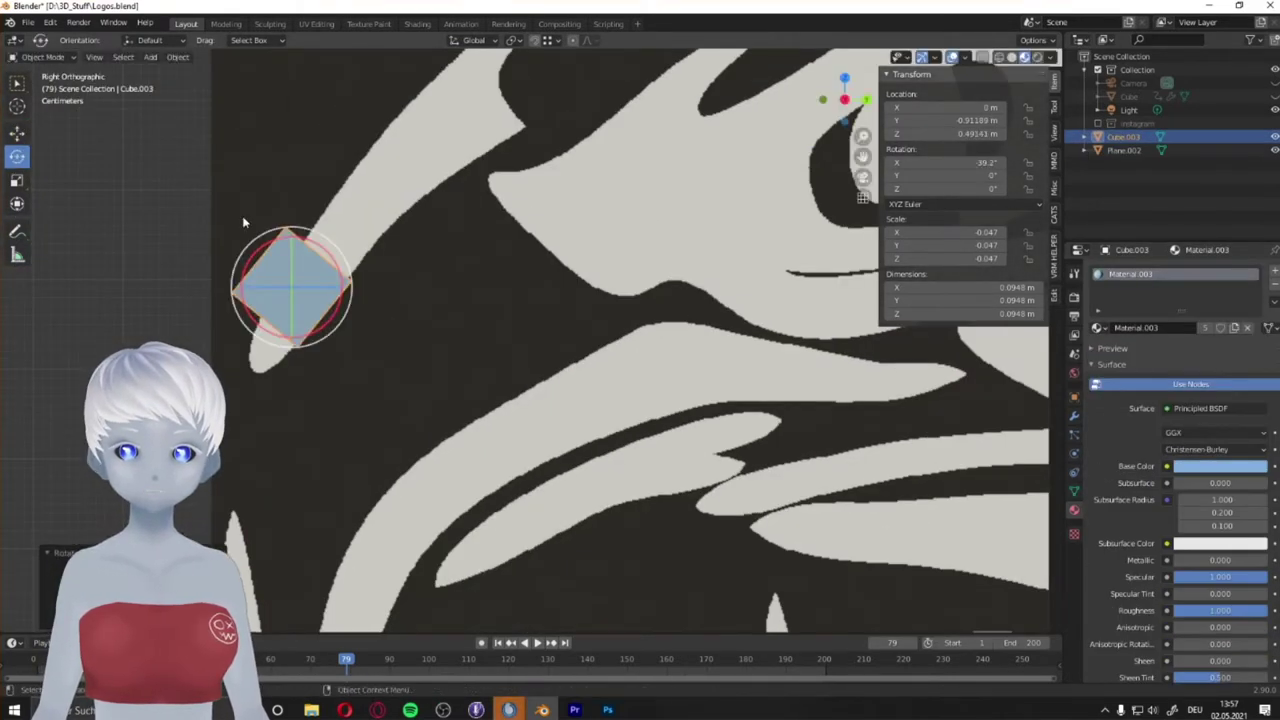
left_click(243, 222)
In Right Orthographic view and Edit Mode, reposition the small square over the stroke's tip.
key("ctrl+1")
key("Tab")
scroll(85, 138, "up", 1)
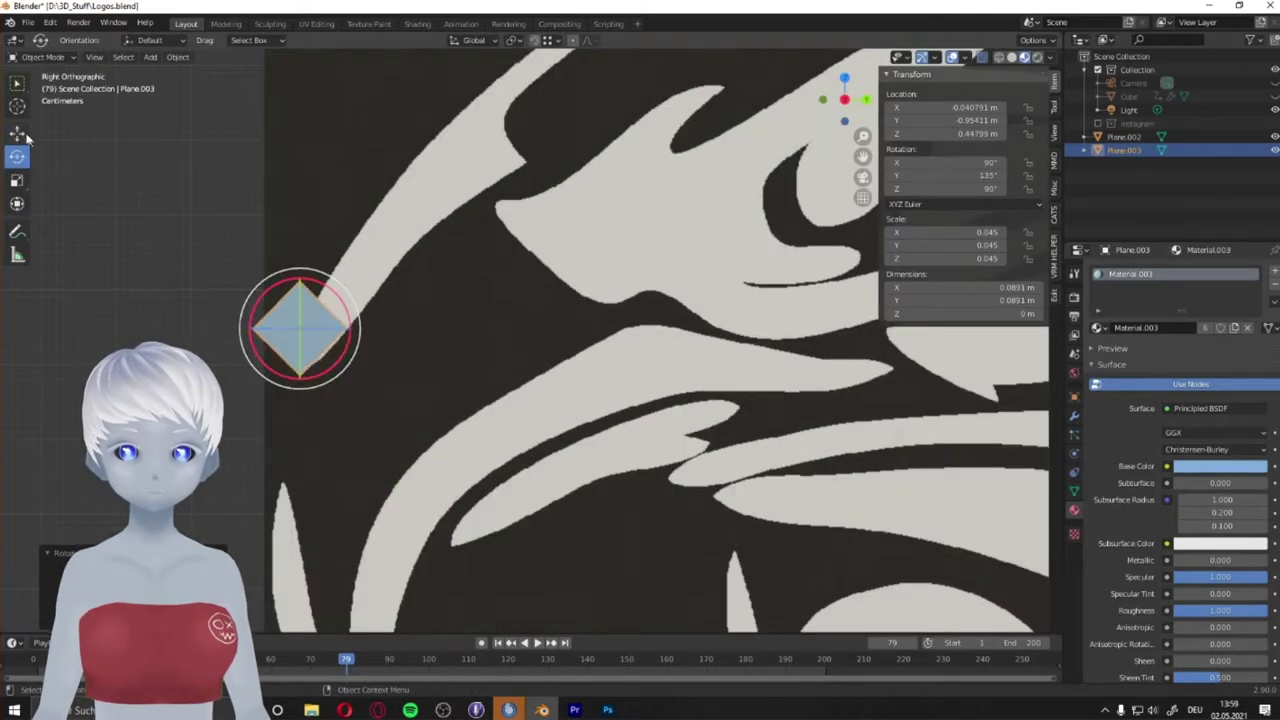
left_click(17, 132)
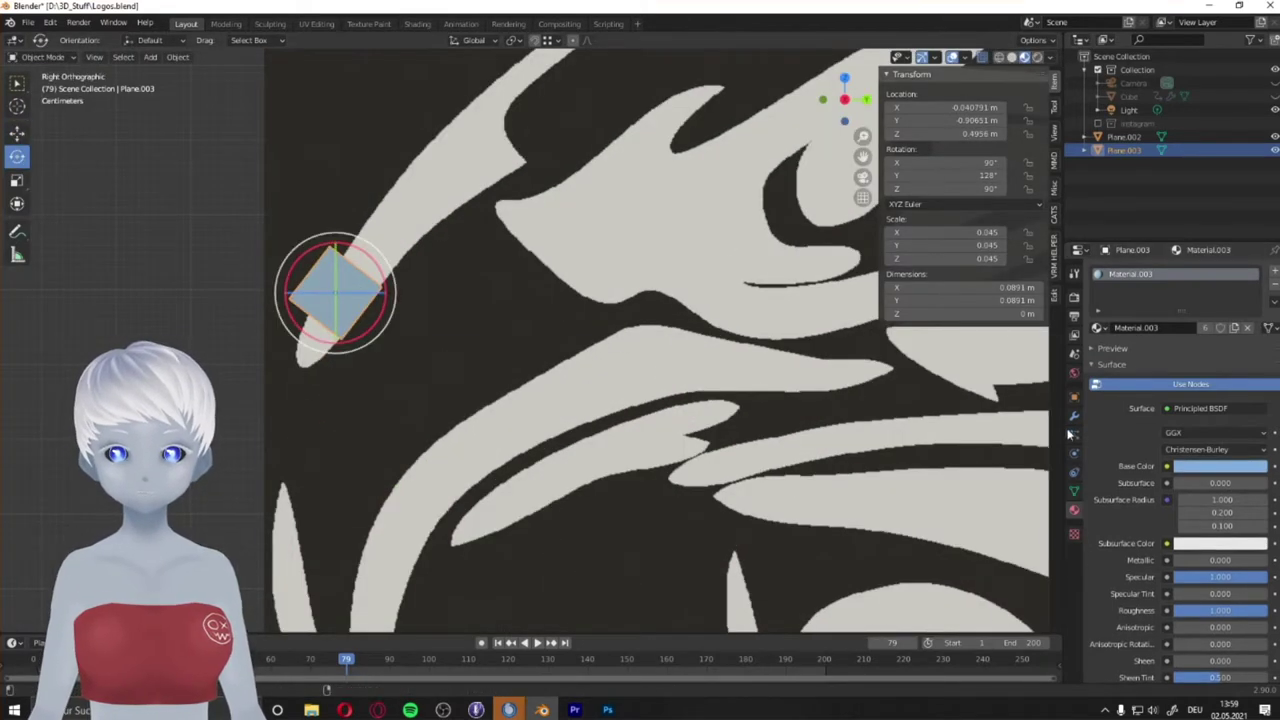
Add a Subdivision Surface modifier to round the square, then enter Edit Mode.
left_click(1074, 415)
left_click(1180, 270)
left_click(1030, 493)
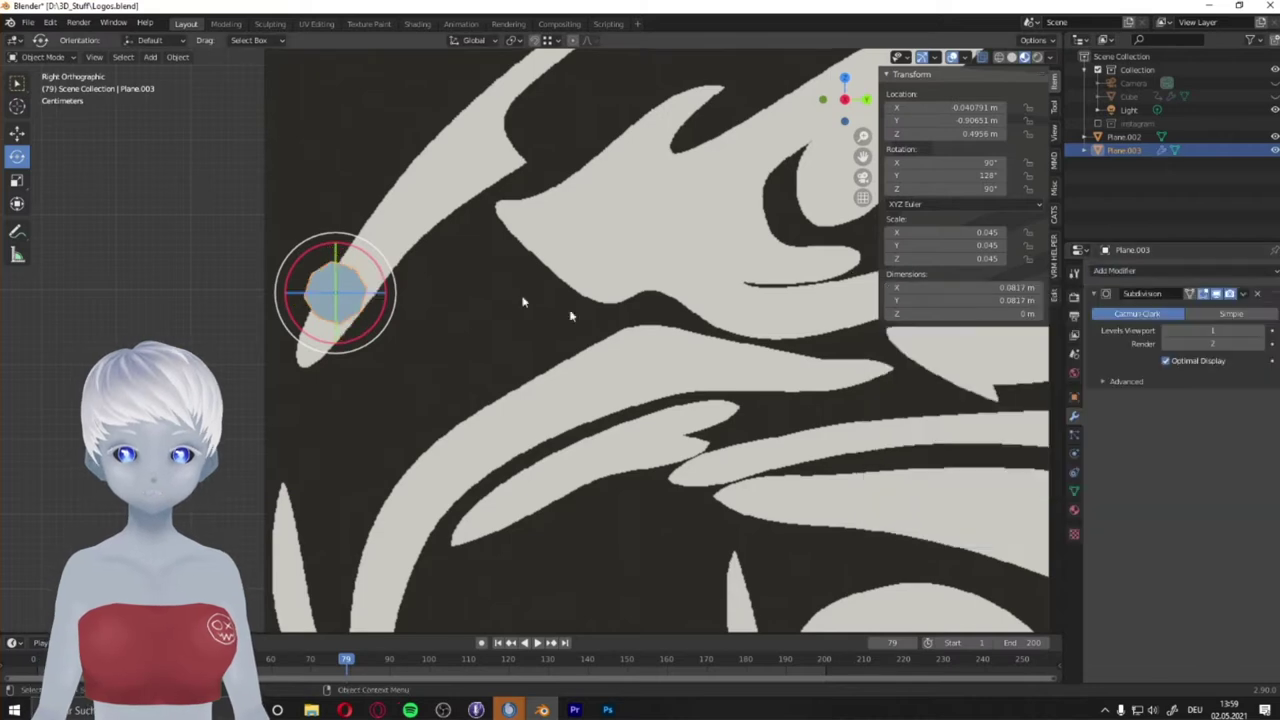
key("Tab")
scroll(208, 169, "up", 3)
scroll(290, 330, "down", 2)
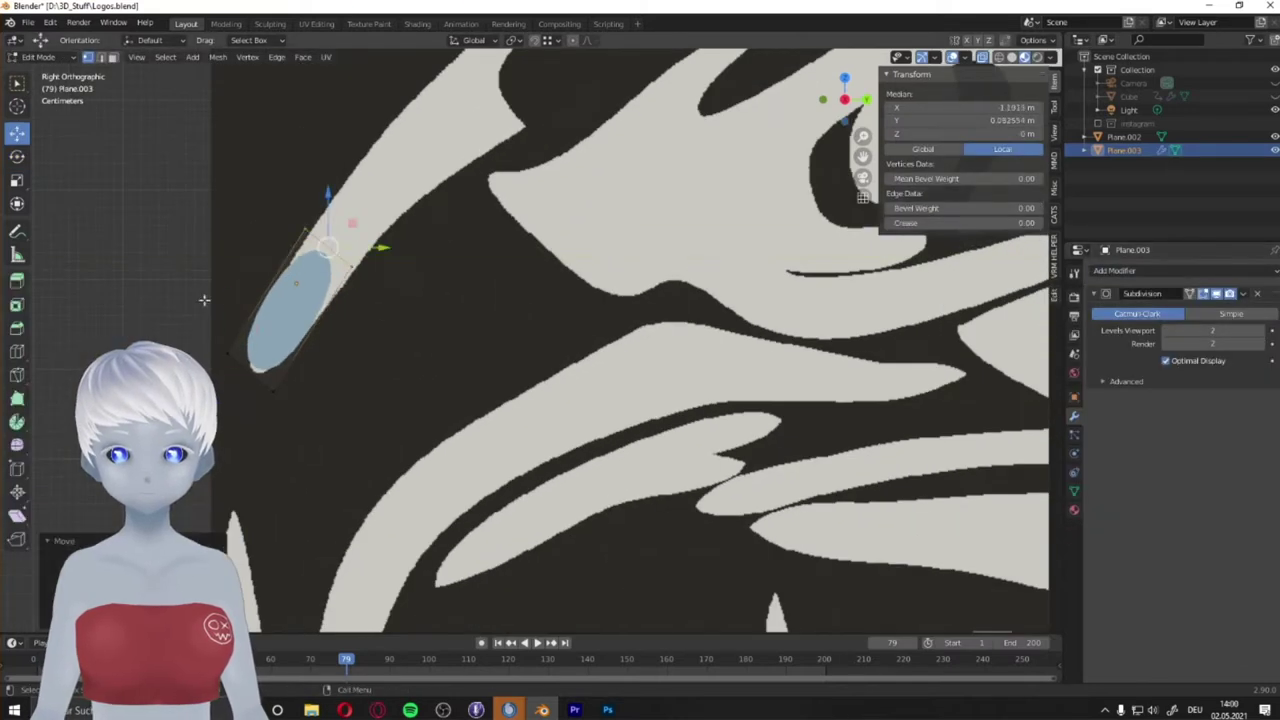
Pull a corner vertex out to stretch the mesh along the long curved stroke to its tip.
left_click(294, 370)
left_click_drag(290, 370, 428, 163)
scroll(428, 163, "up", 2)
left_click_drag(506, 243, 437, 327)
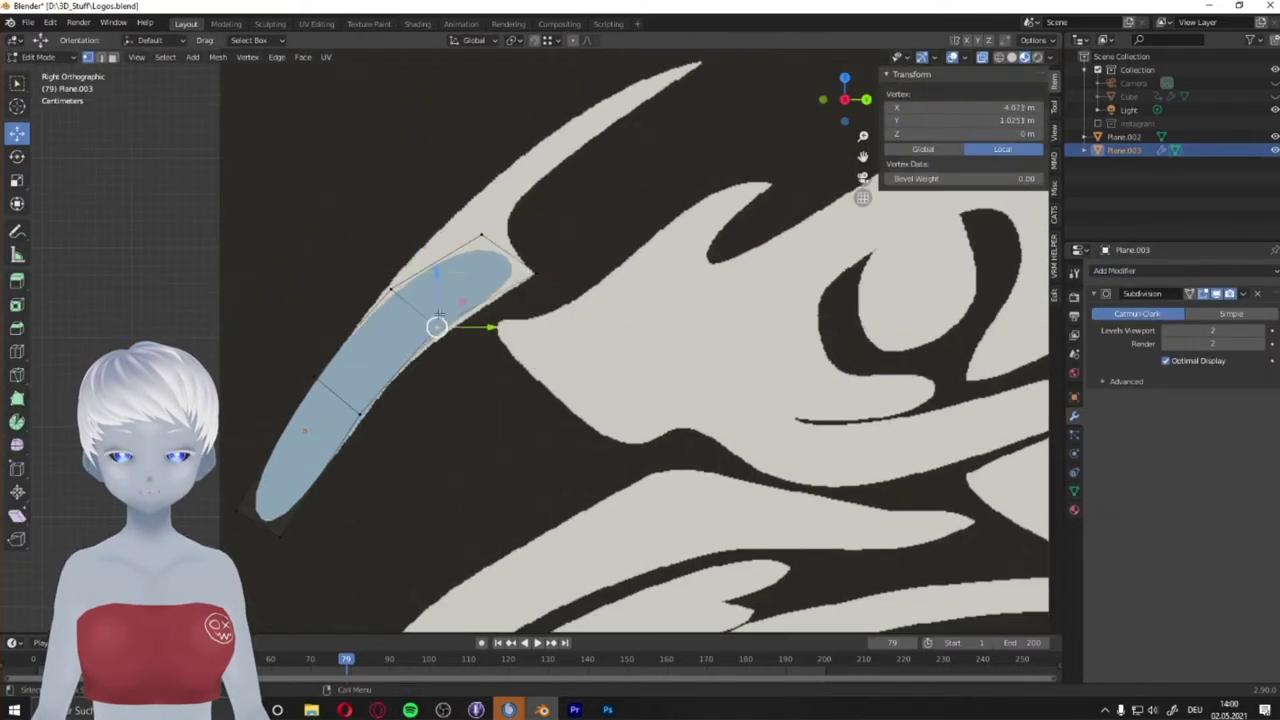
left_click(525, 225)
scroll(510, 215, "up", 2)
Scale the tip vertices and merge the vertices at the mesh fold At Center.
left_click(17, 351)
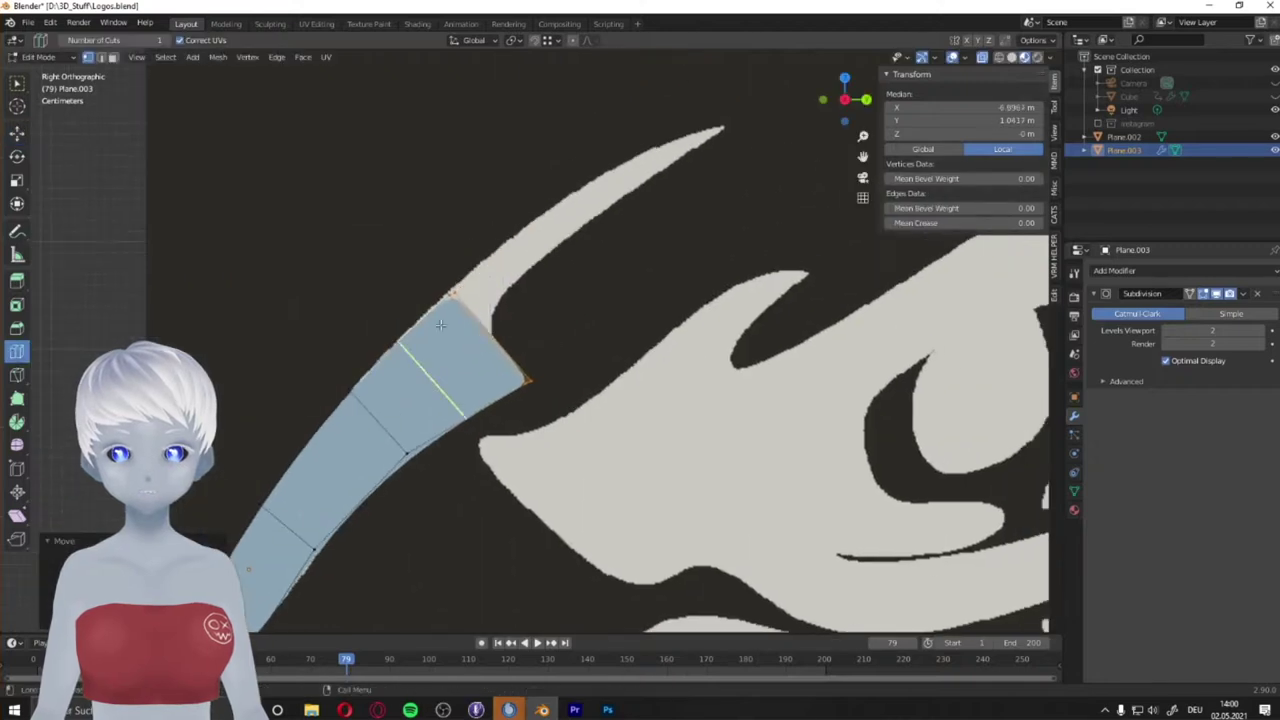
right_click(746, 119)
key("Escape")
key("s")
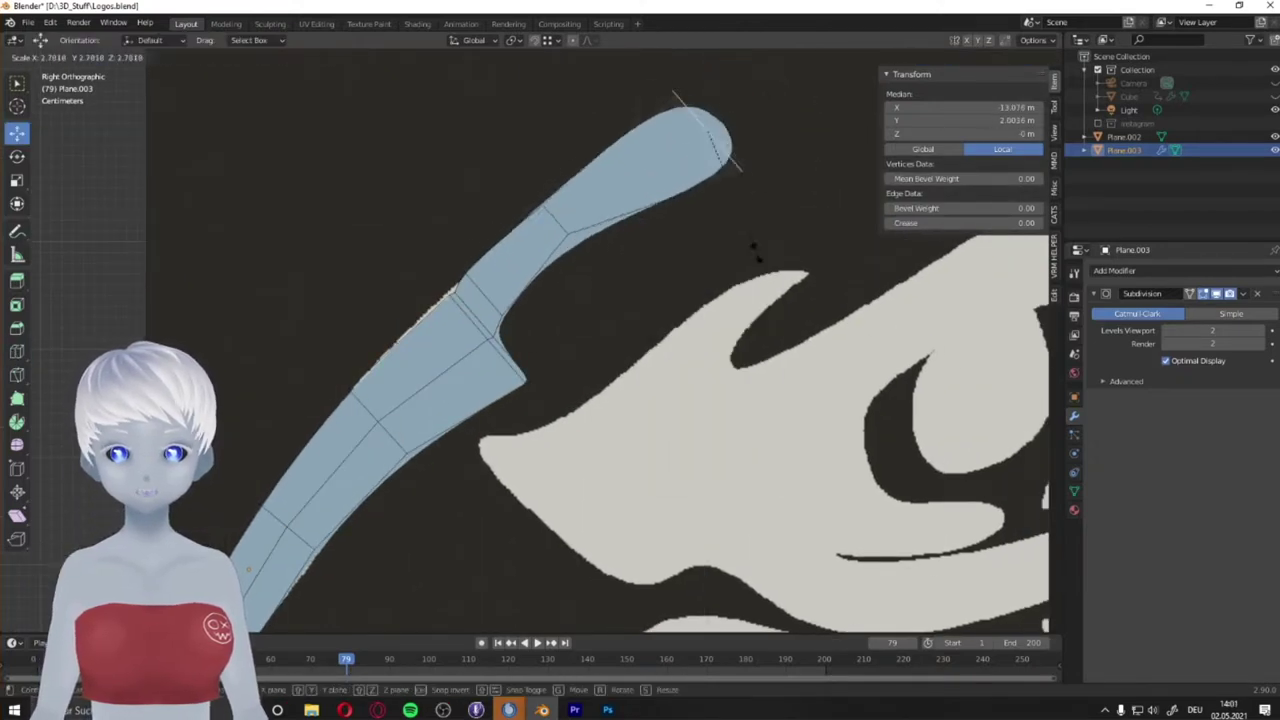
left_click(457, 288)
key("m")
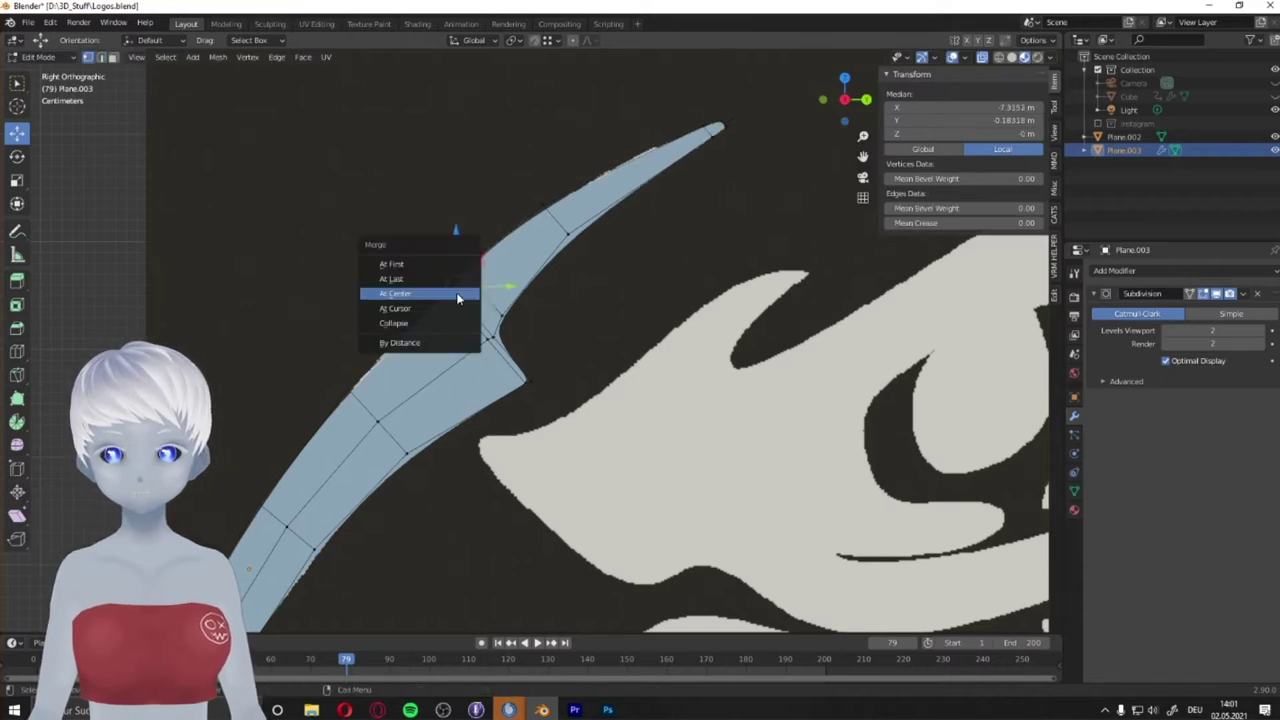
left_click(457, 291)
Move the merged vertex, add an edge loop across the stroke and slide it into place.
key("g")
left_click(620, 181)
key("shift+space")
key("g")
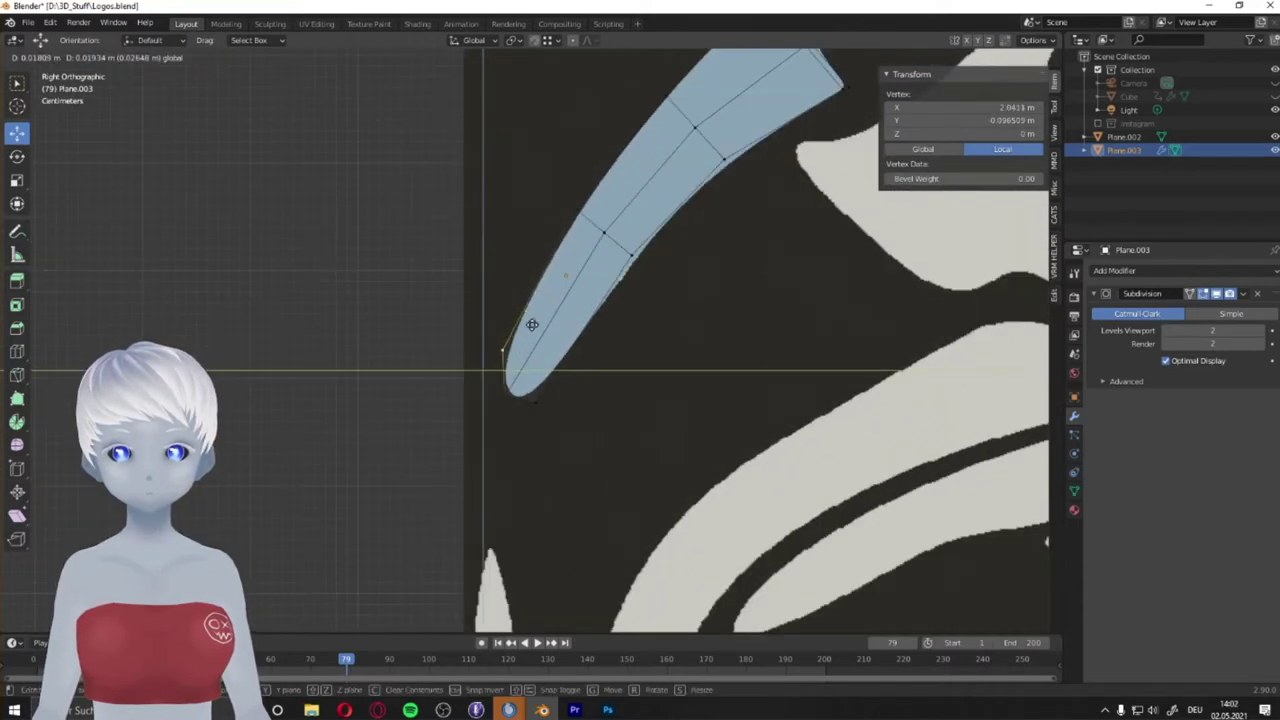
scroll(523, 323, "down", 3)
scroll(610, 338, "up", 3)
left_click(610, 338)
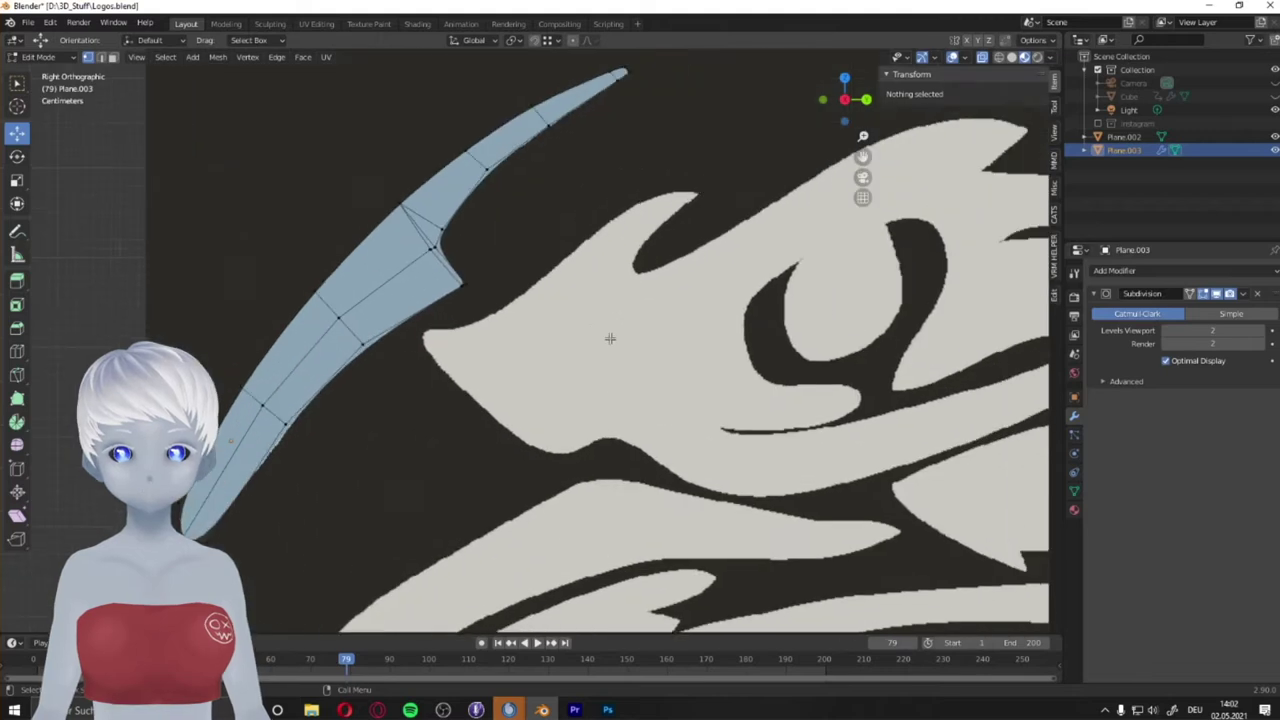
Shrink the newly added small piece and move it to the top of the logo.
middle_click_drag(610, 338, 560, 360)
scroll(560, 360, "down", 5)
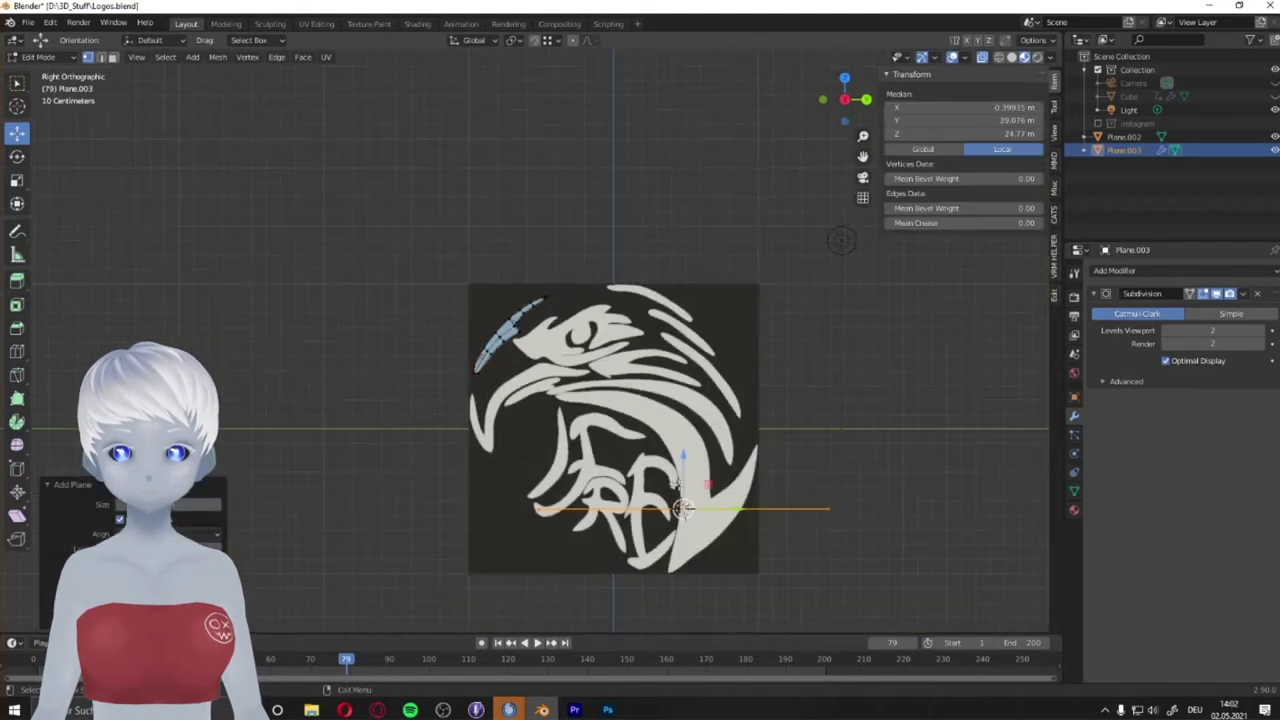
key("s")
left_click(258, 553)
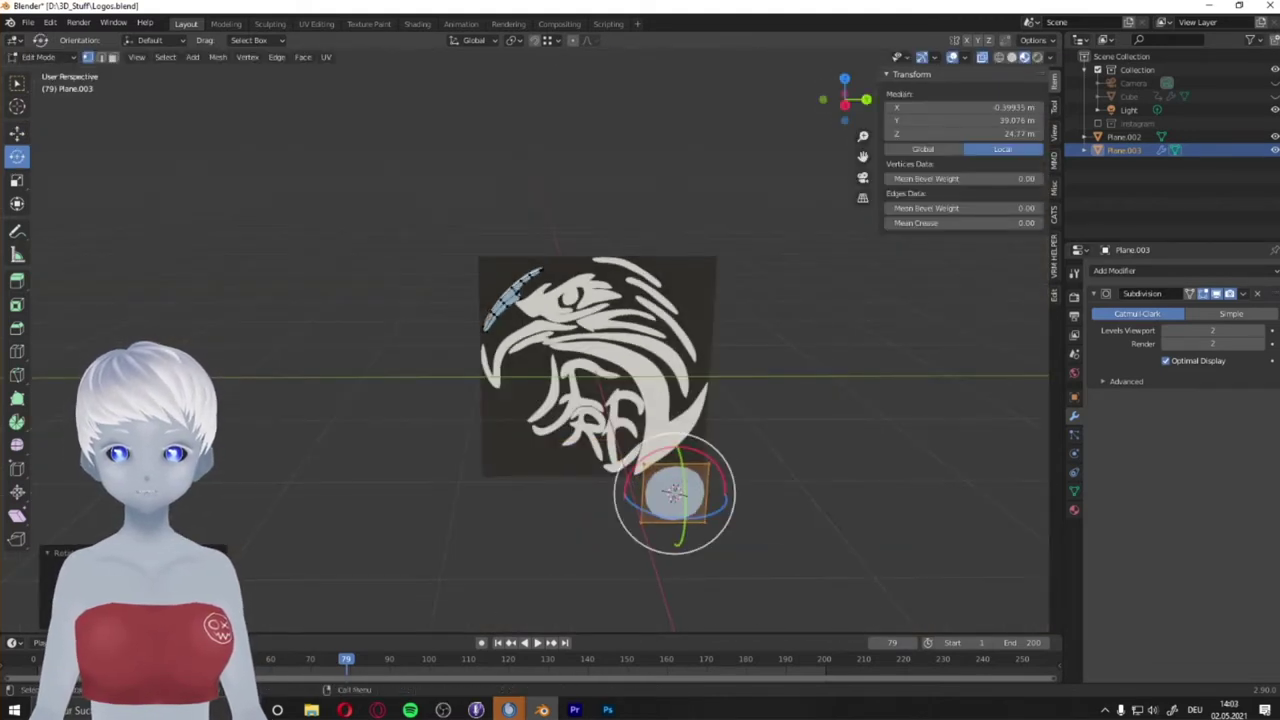
key("shift+space")
key("g")
middle_click_drag(673, 490, 503, 434)
left_click_drag(503, 434, 753, 592)
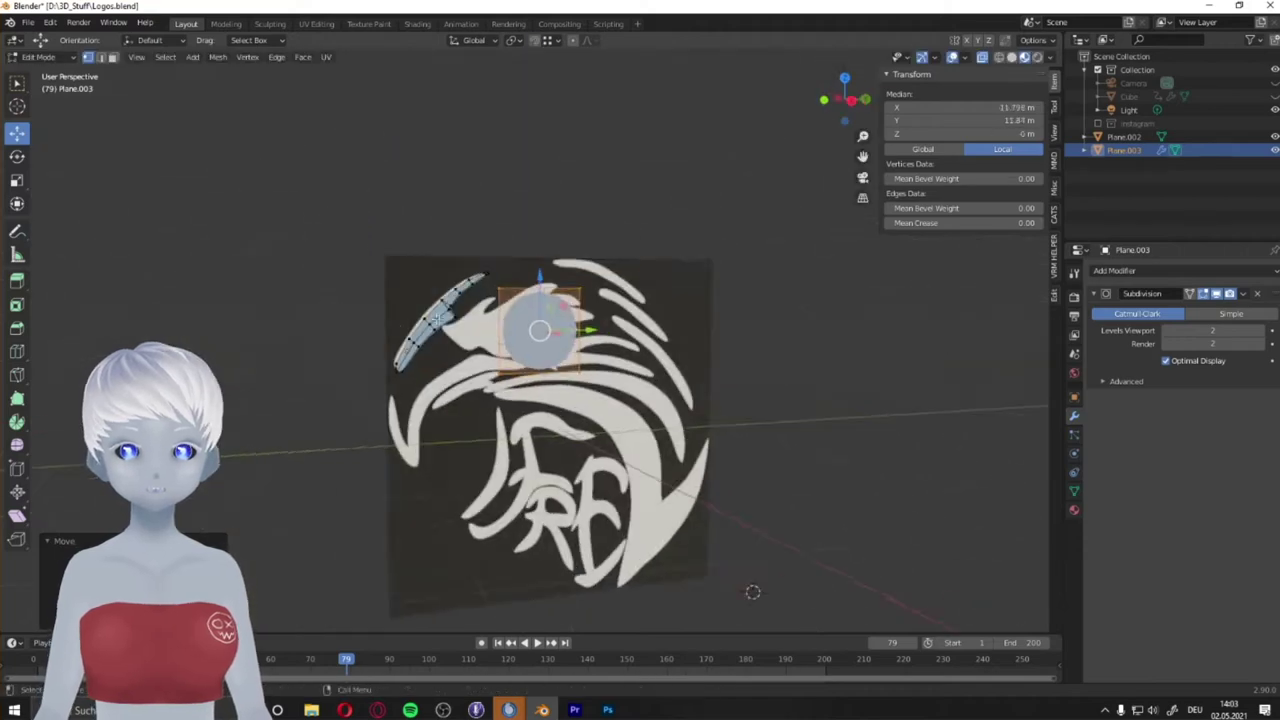
key("KP_3")
key("KP_Decimal")
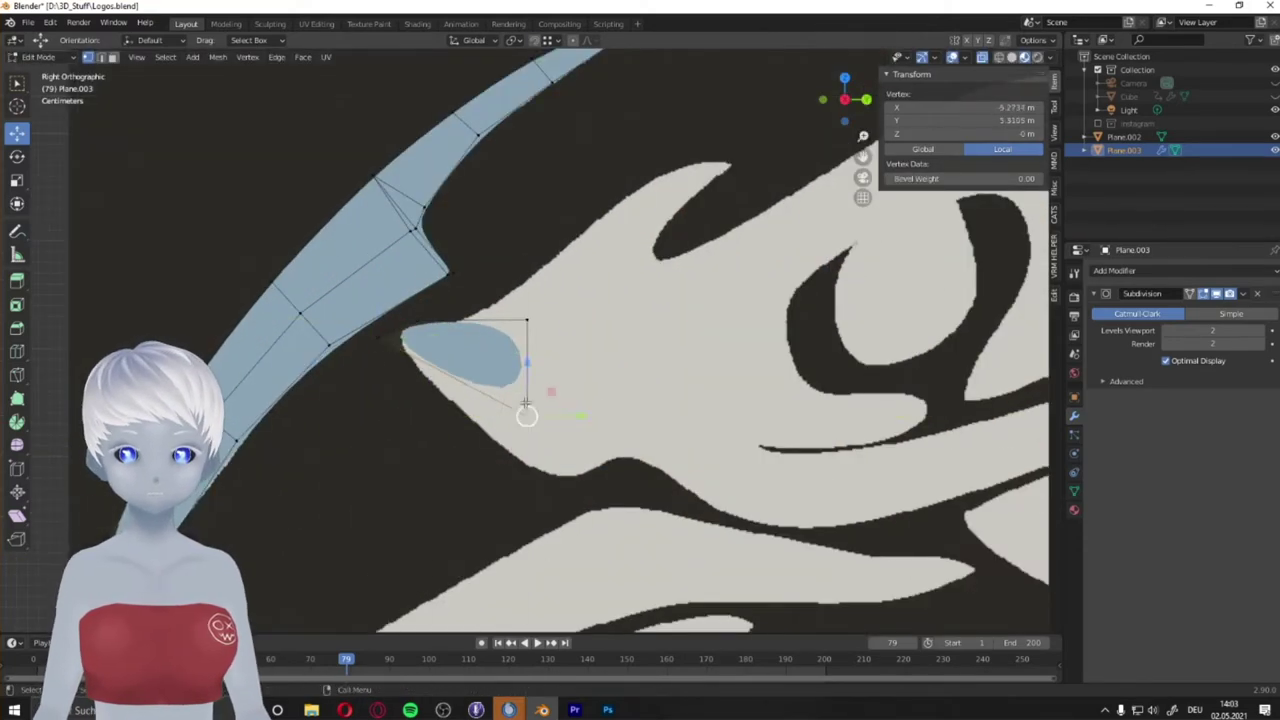
Move vertices to trace the beak, stretching the mesh up to the beak's upper tip.
key("g")
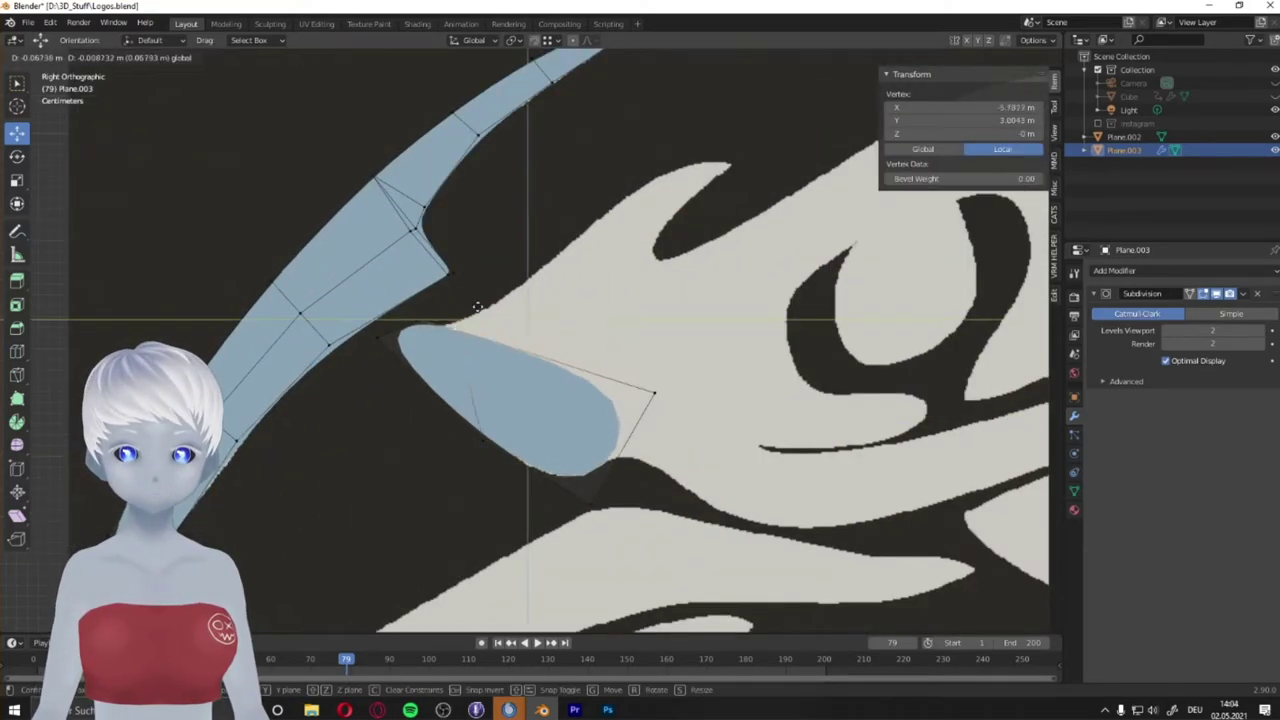
left_click(478, 305)
left_click_drag(705, 337, 737, 106)
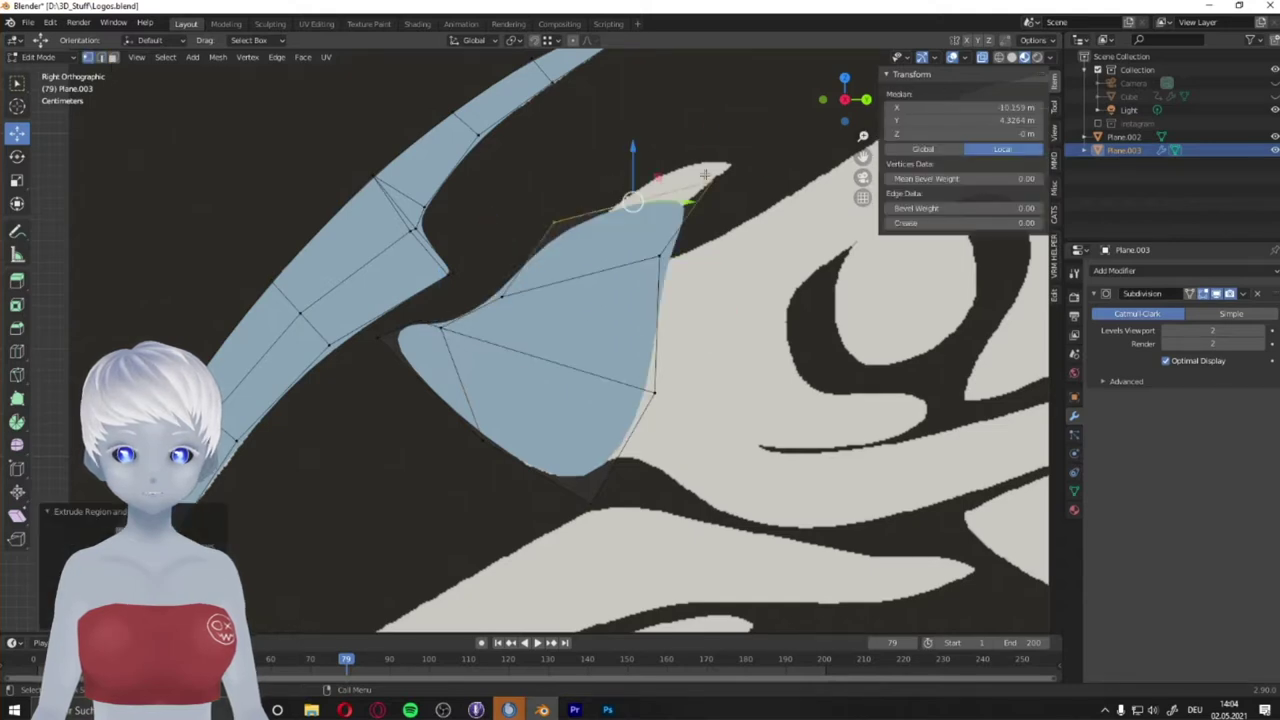
scroll(766, 140, "up", 1)
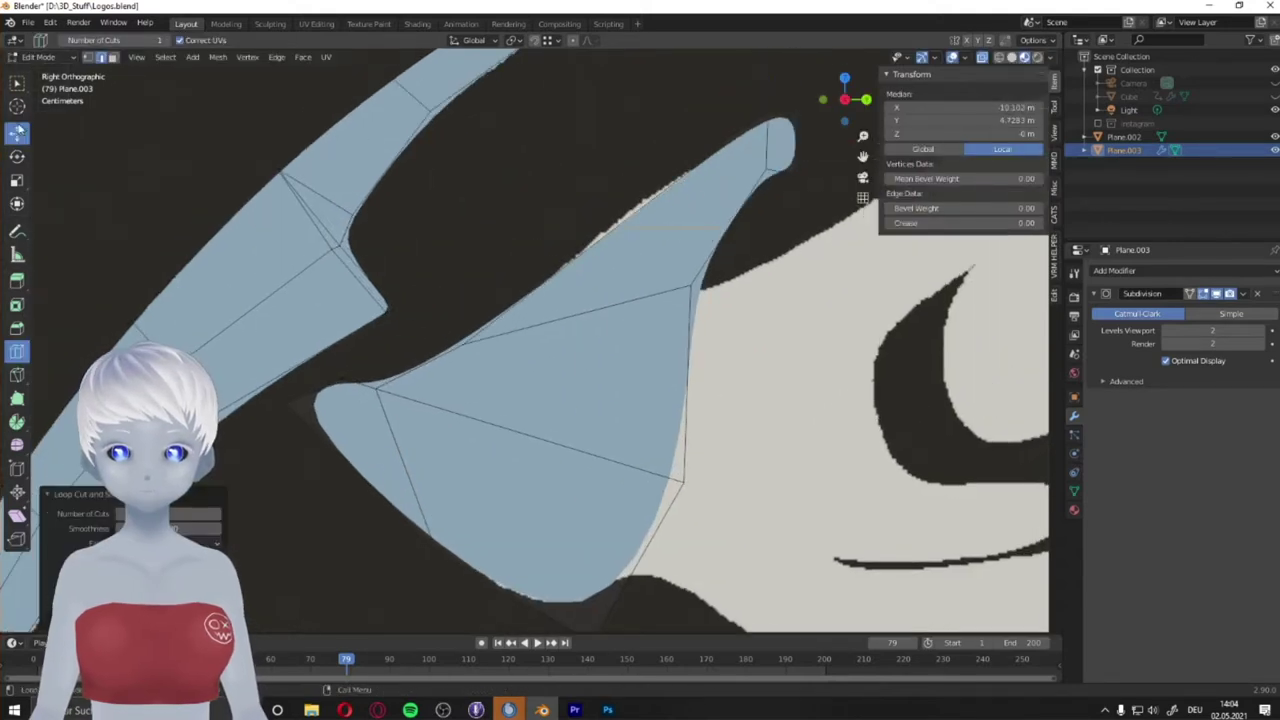
left_click(17, 131)
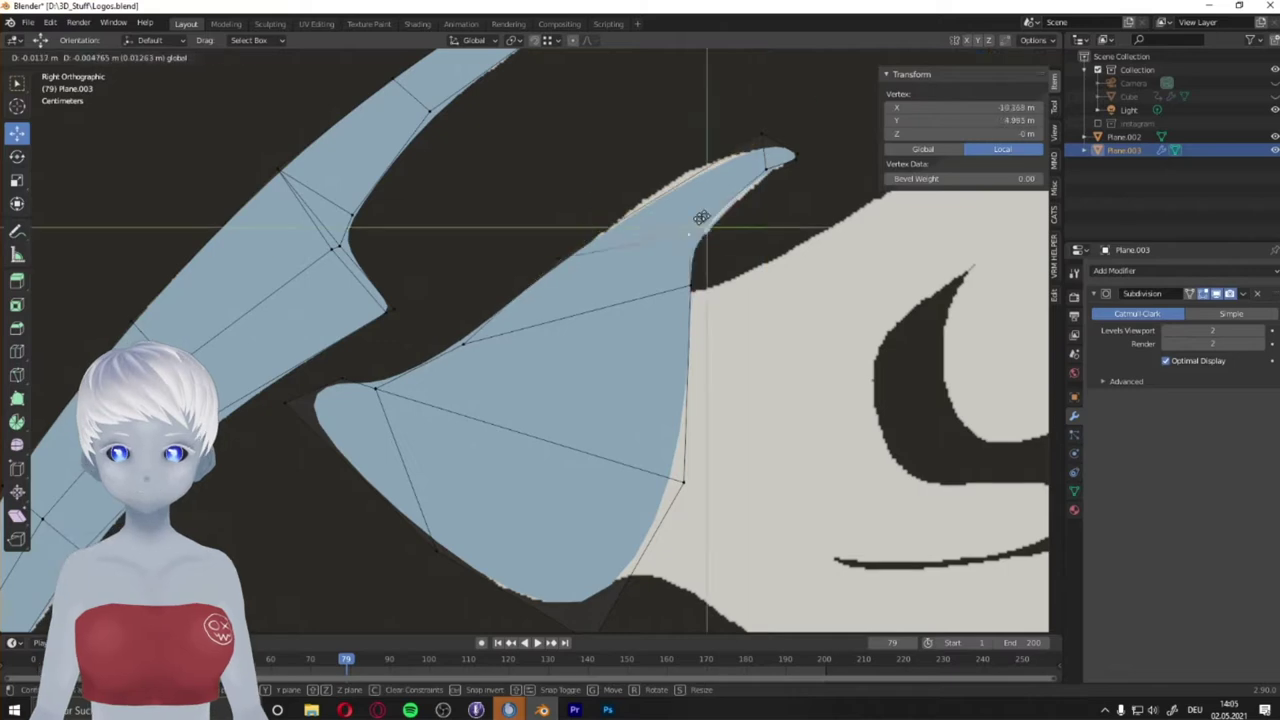
left_click_drag(701, 218, 666, 200)
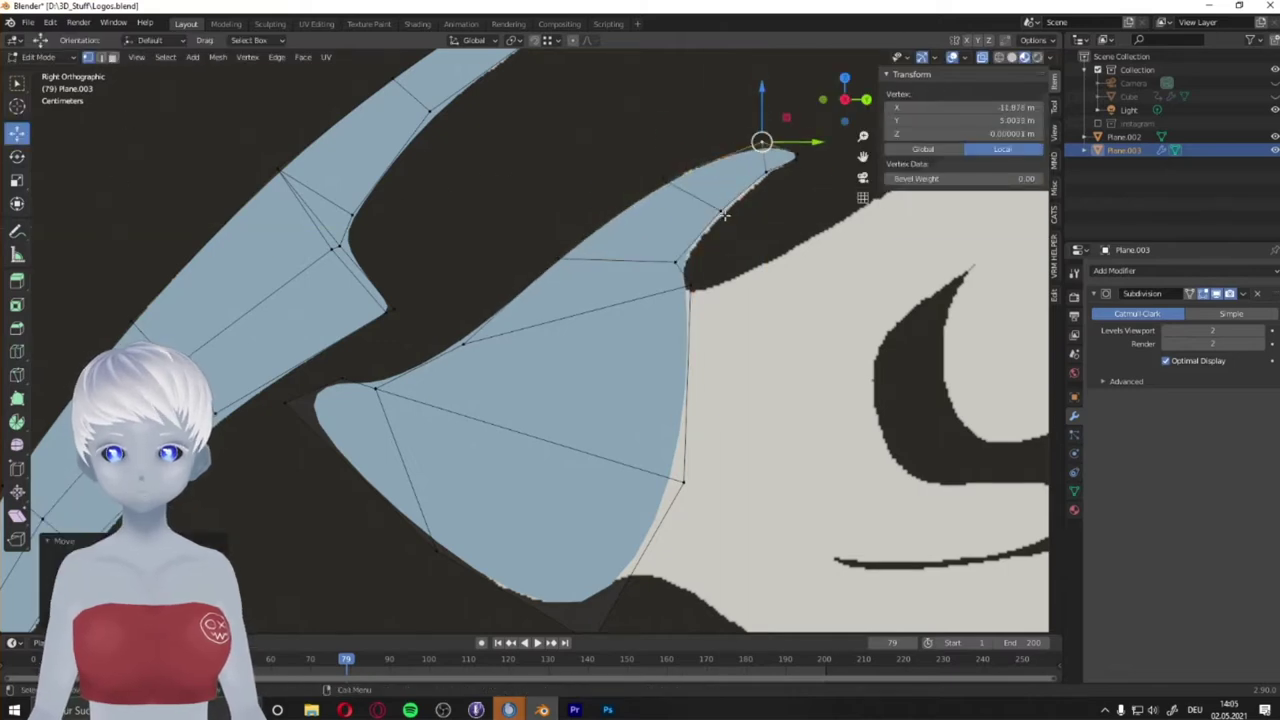
middle_click_drag(770, 176, 560, 230, "shift")
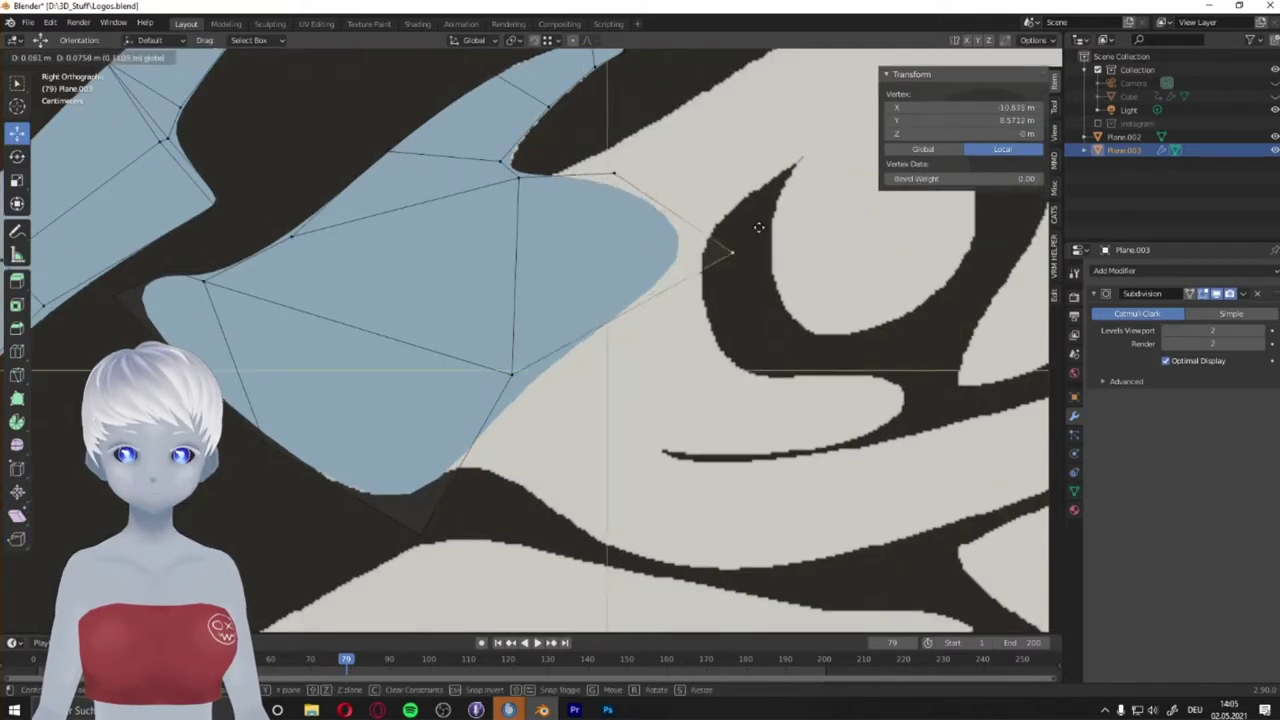
Reposition a vertex on the beak's edge toward the eye area.
key("alt+a")
left_click(486, 391)
middle_click_drag(486, 391, 650, 125, "shift")
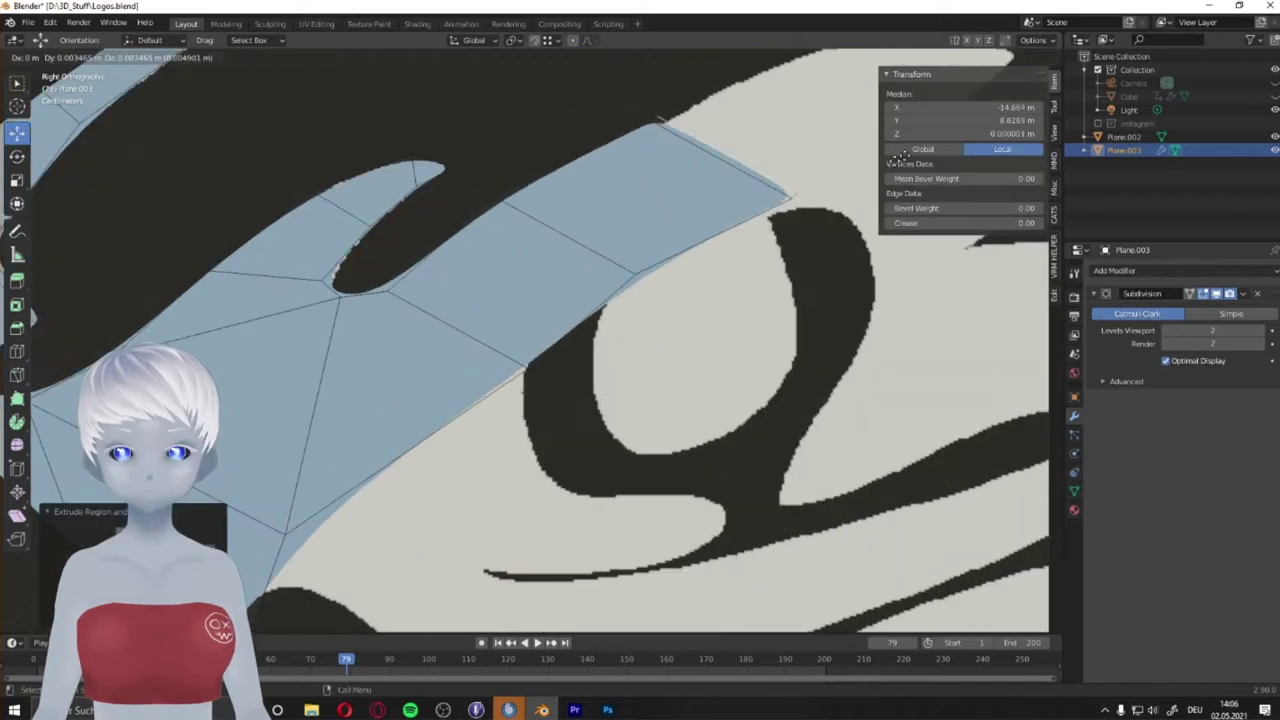
key("g")
left_click(790, 158)
middle_click_drag(790, 158, 369, 428, "shift")
scroll(369, 428, "down", 1)
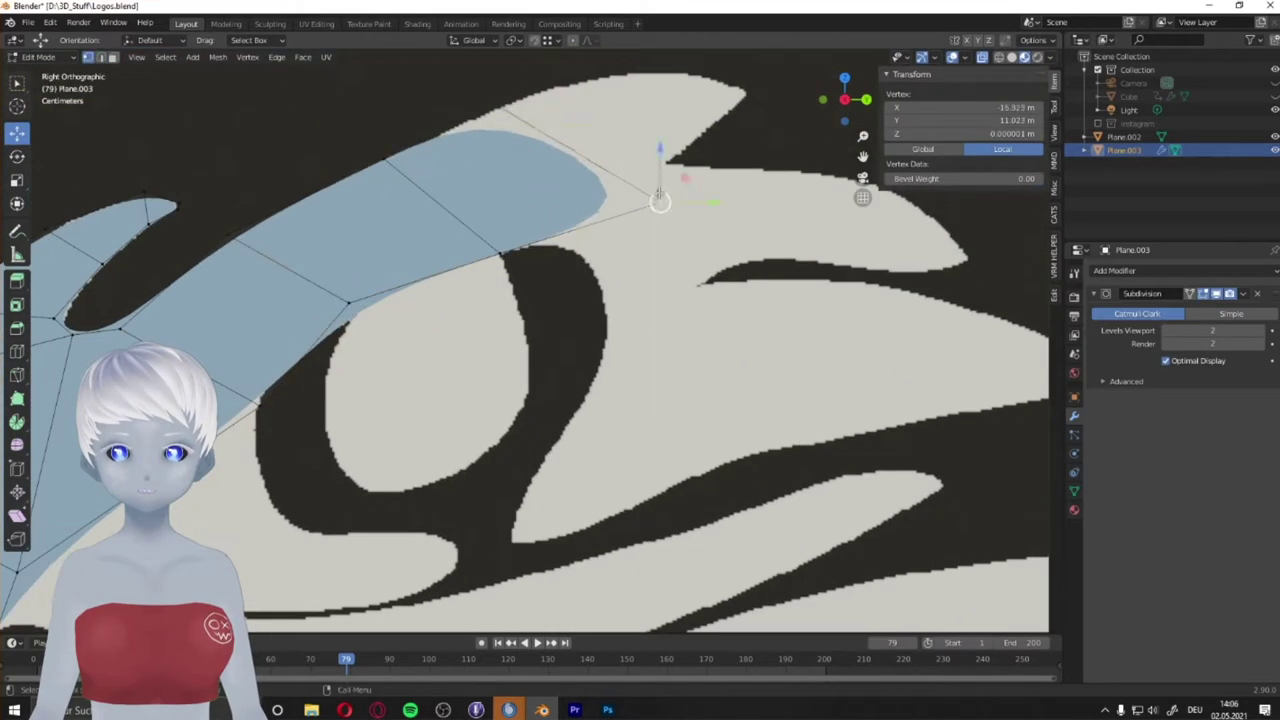
Extrude several new faces along the head outline.
key("e")
left_click(590, 463)
key("e")
left_click(880, 425)
key("e")
left_click(423, 436)
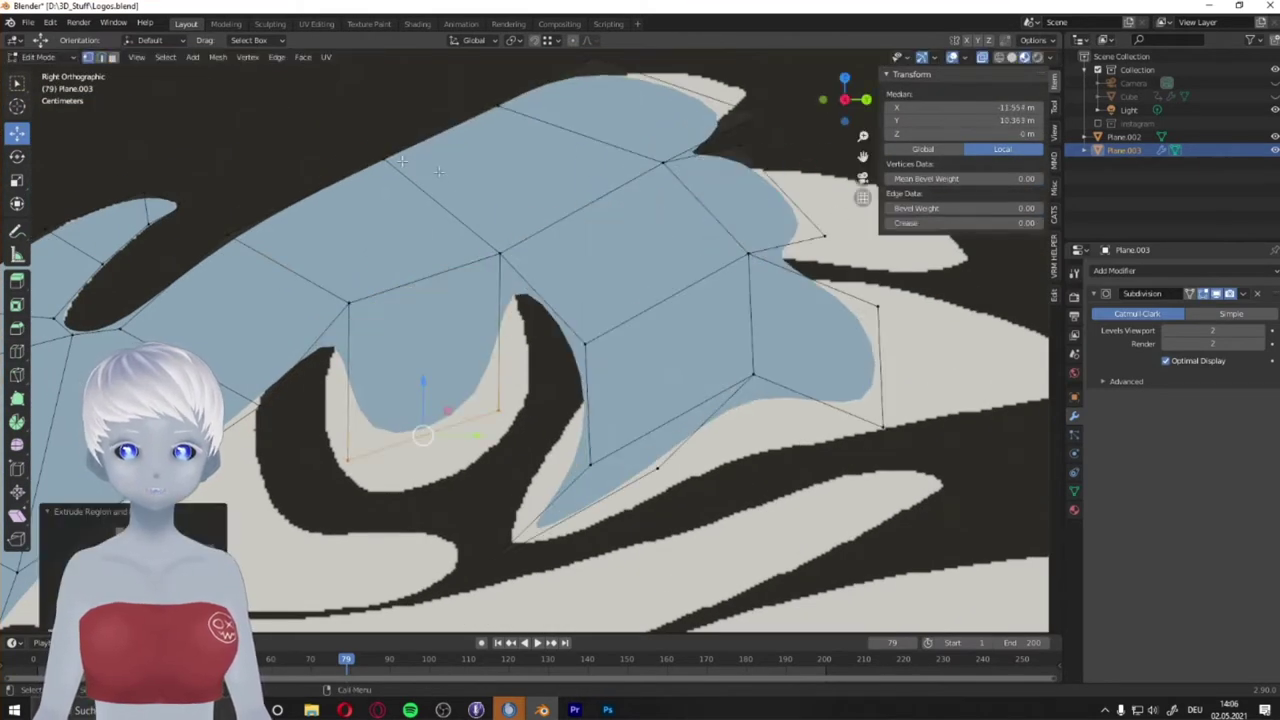
middle_click_drag(438, 172, 385, 255, "shift")
Move the top vertex down-left and reshape the right tip of the head mesh.
left_click(654, 114)
key("g")
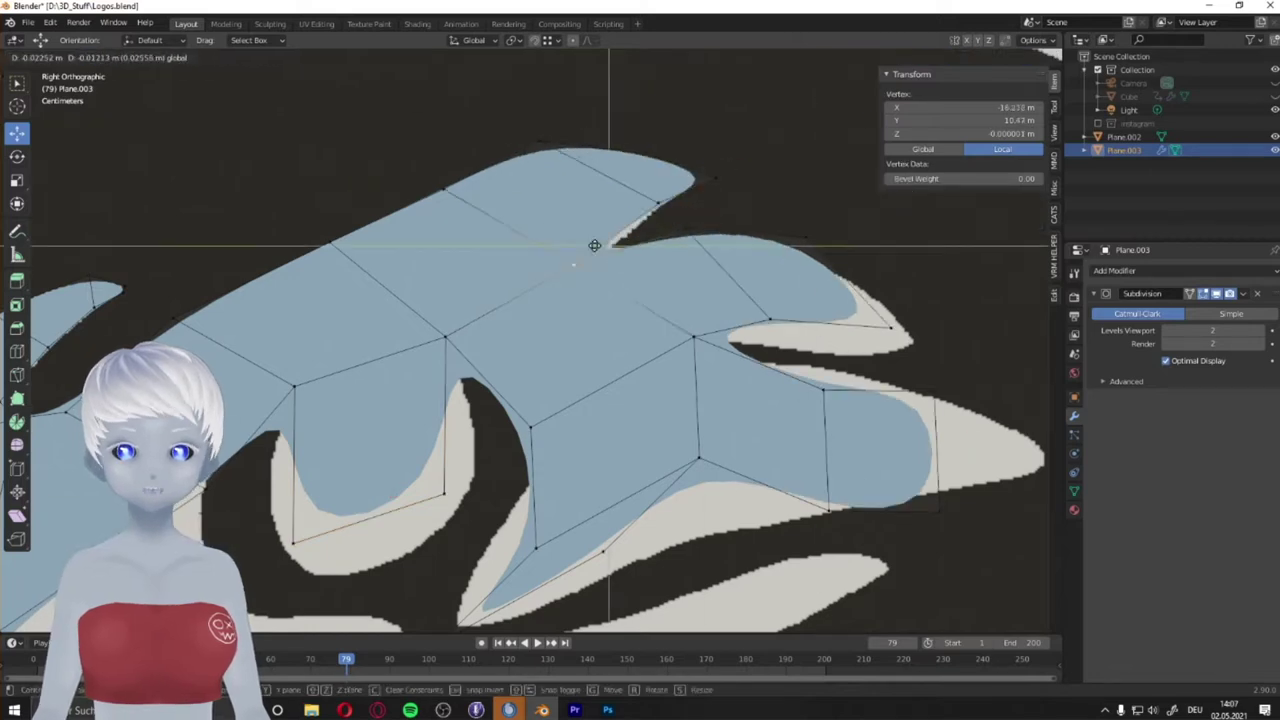
left_click(226, 329)
middle_click_drag(885, 325, 750, 258, "shift")
left_click(756, 262)
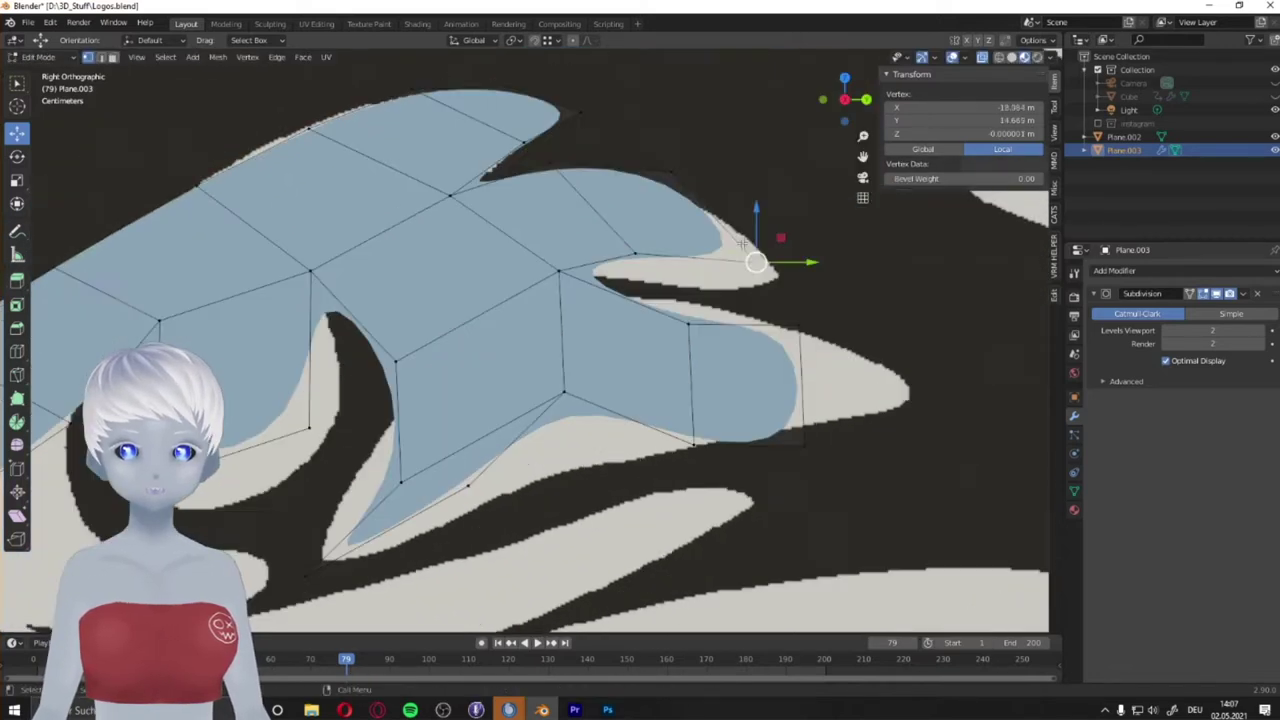
left_click(652, 264)
left_click(597, 183)
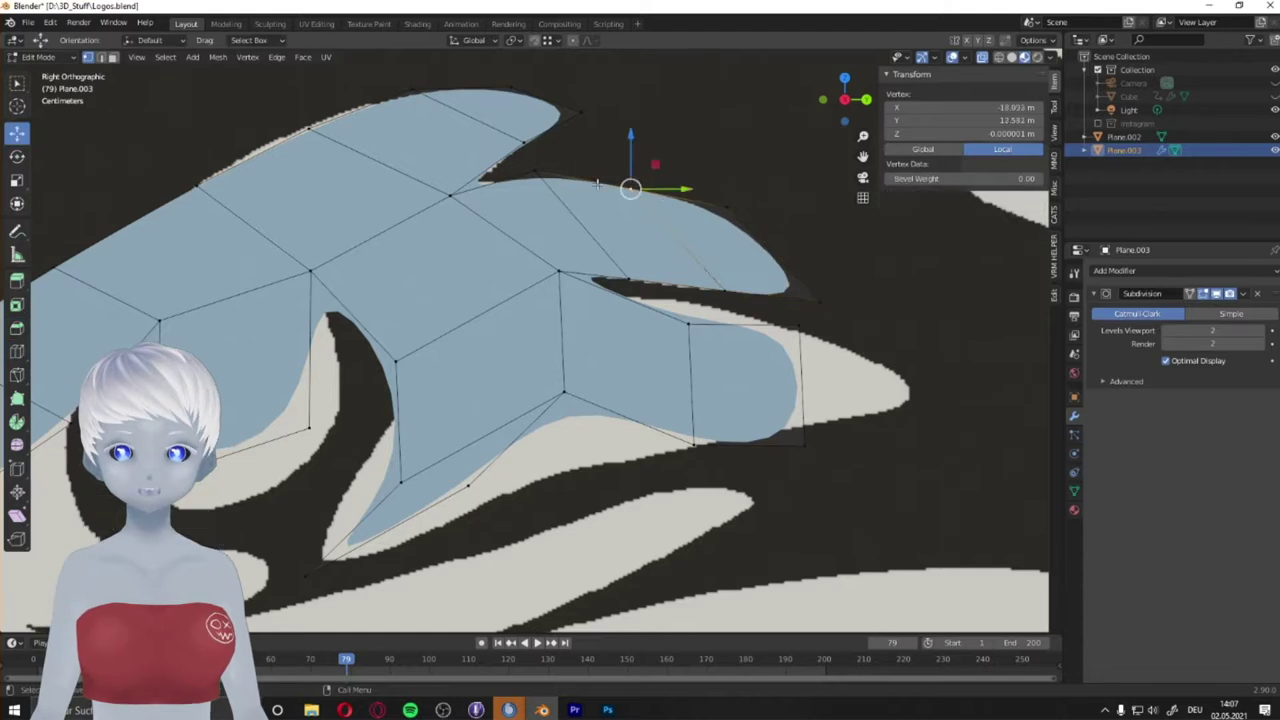
Return to Object Mode and raise the plane material's Alpha to 1.0.
key("Tab")
left_click(1074, 510)
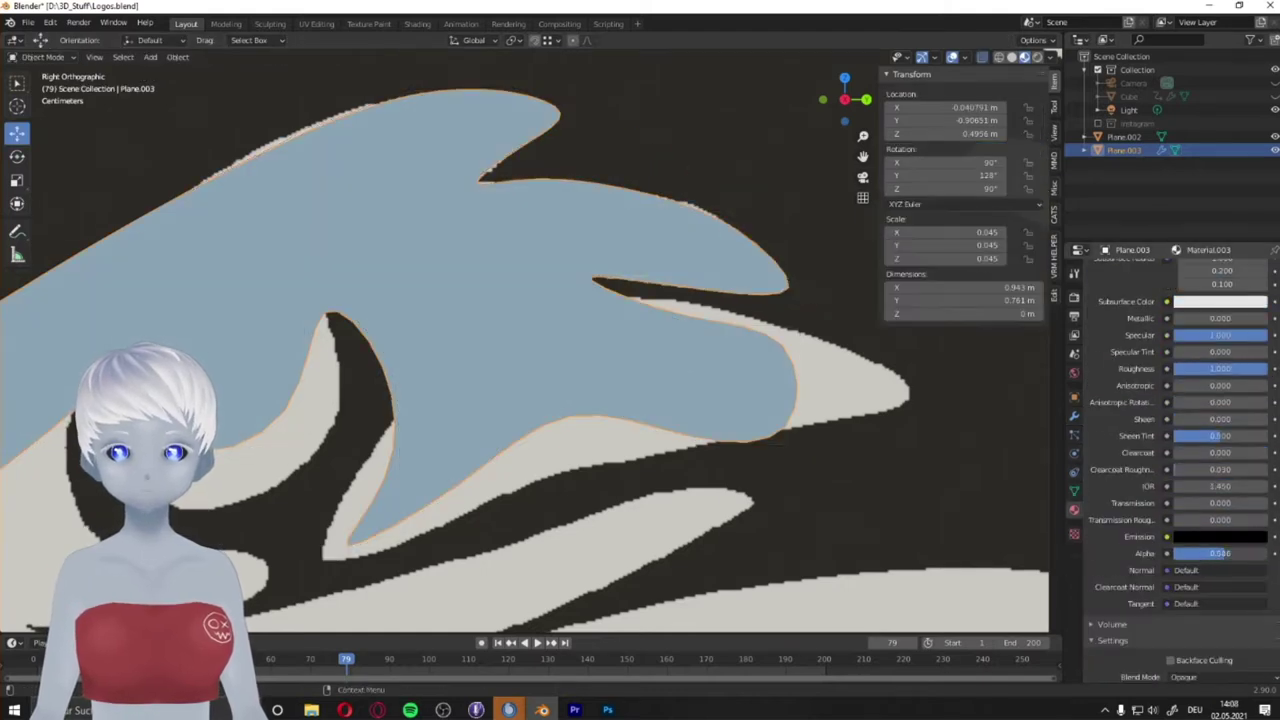
left_click_drag(1220, 553, 1266, 553)
scroll(754, 428, "down", 3)
In the Shading workspace, insert a Mix Shader before the Material Output.
left_click(416, 24)
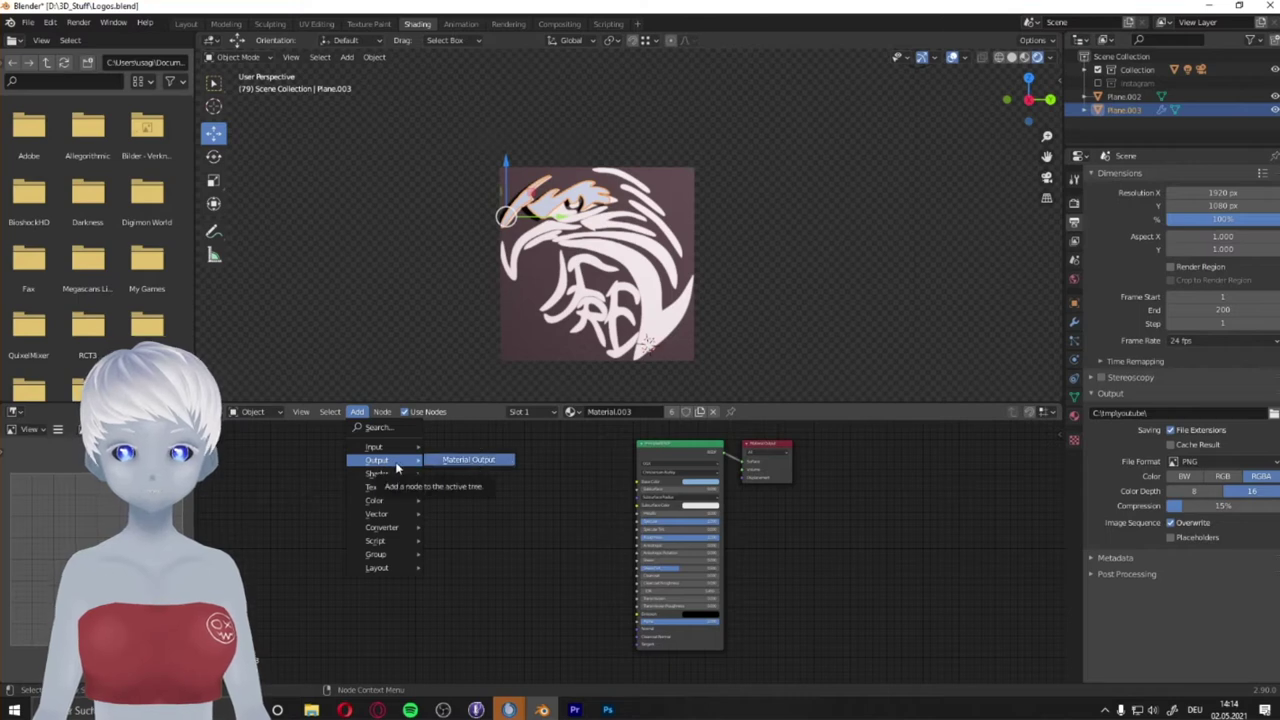
left_click(500, 555)
left_click(780, 470)
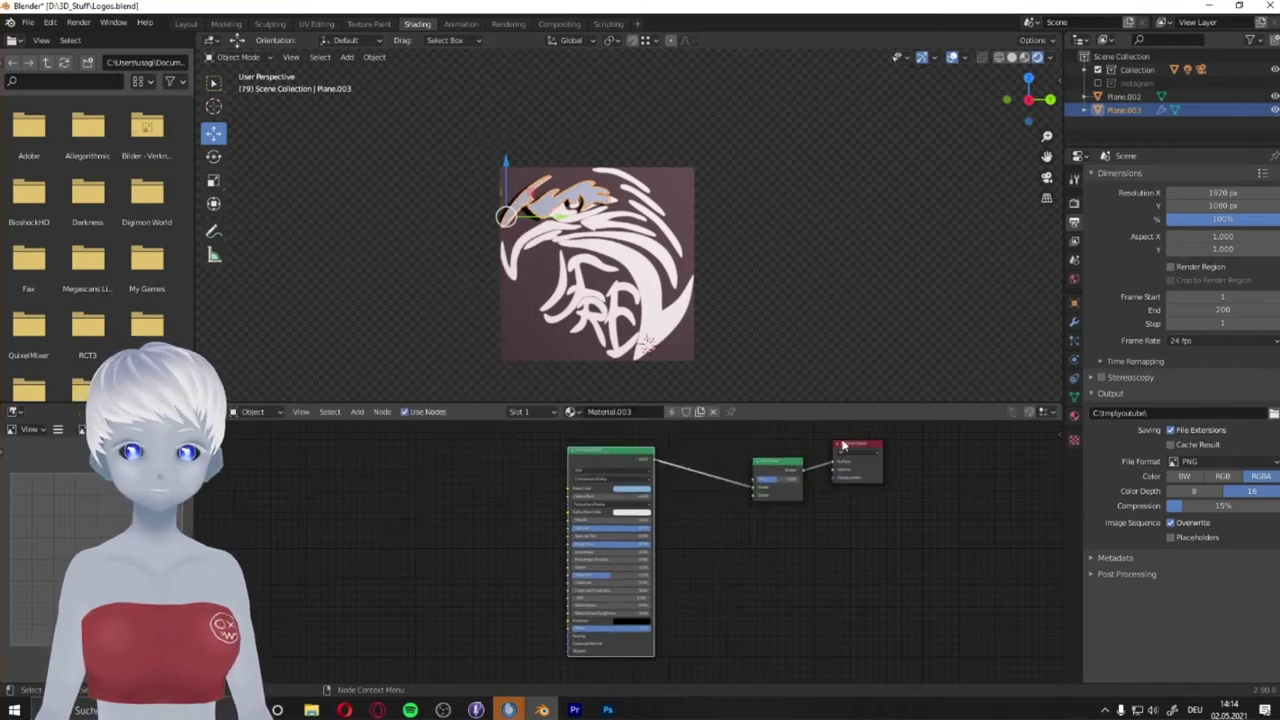
key("Home")
Add a near-white Transparent BSDF to mix with the Principled BSDF at 0.5.
left_click(357, 411)
mouse_move(378, 473)
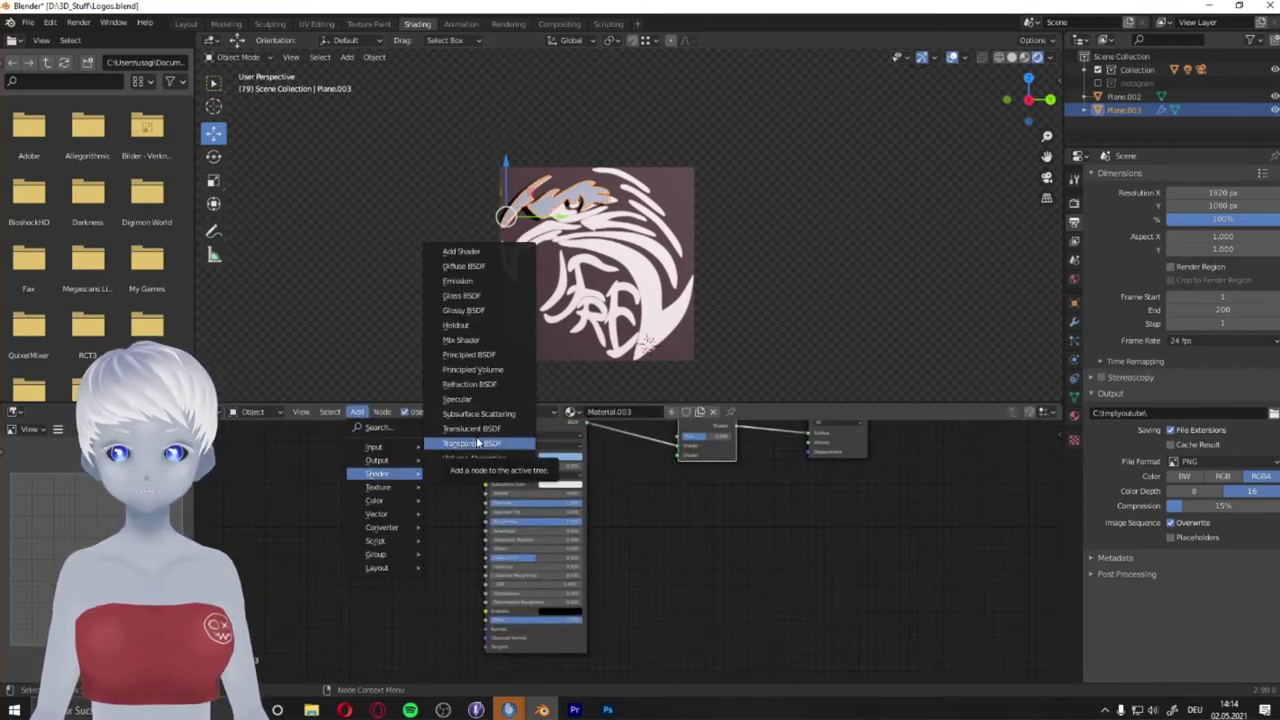
left_click(478, 443)
middle_click_drag(825, 555, 783, 580)
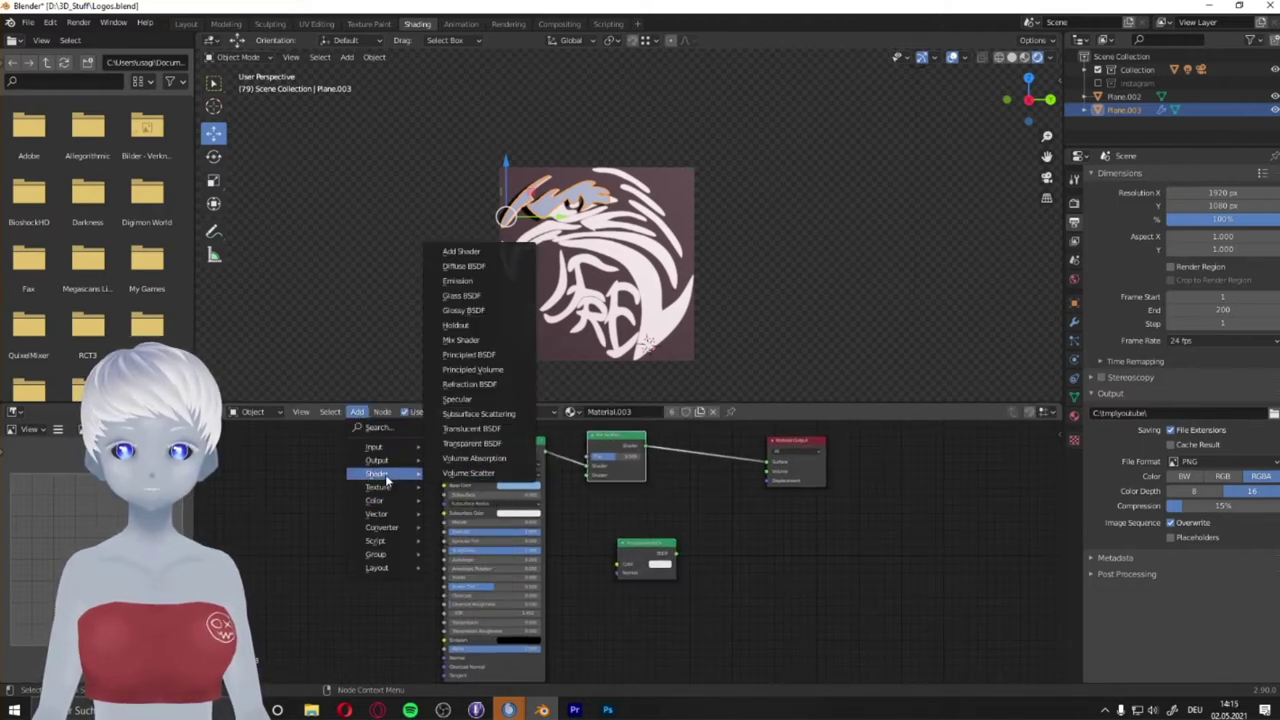
left_click(507, 443)
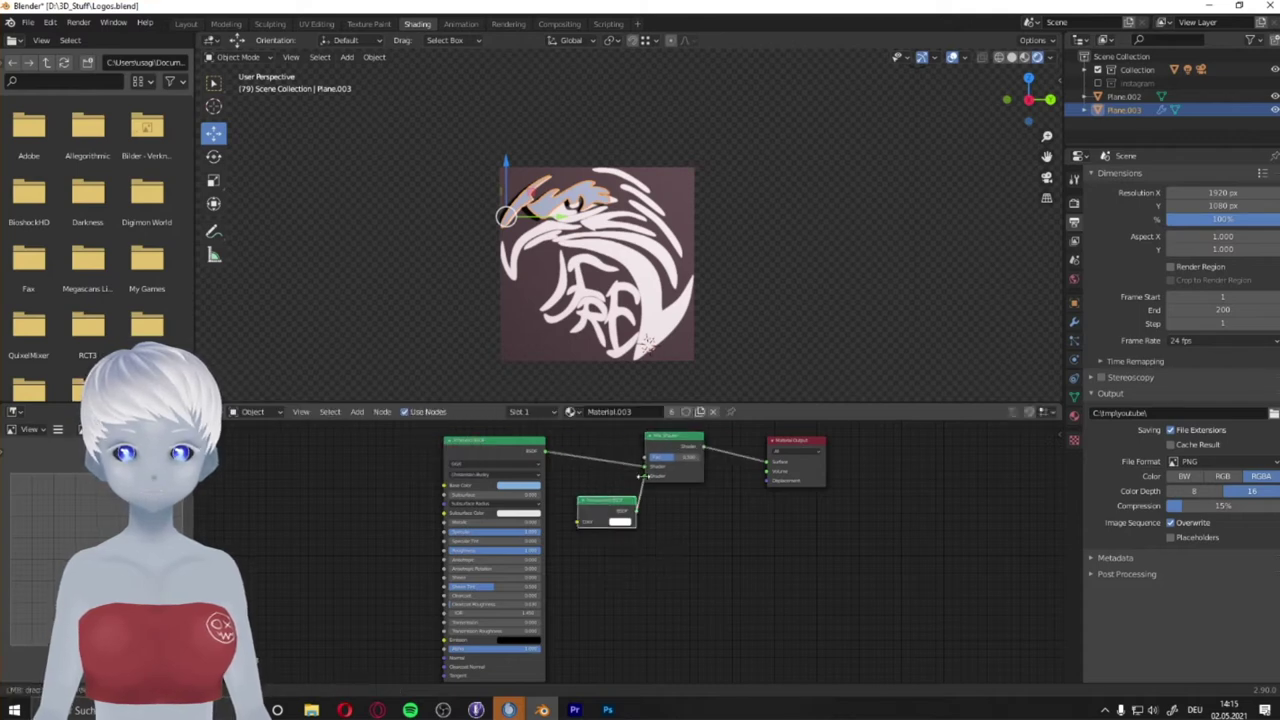
left_click_drag(545, 460, 492, 453)
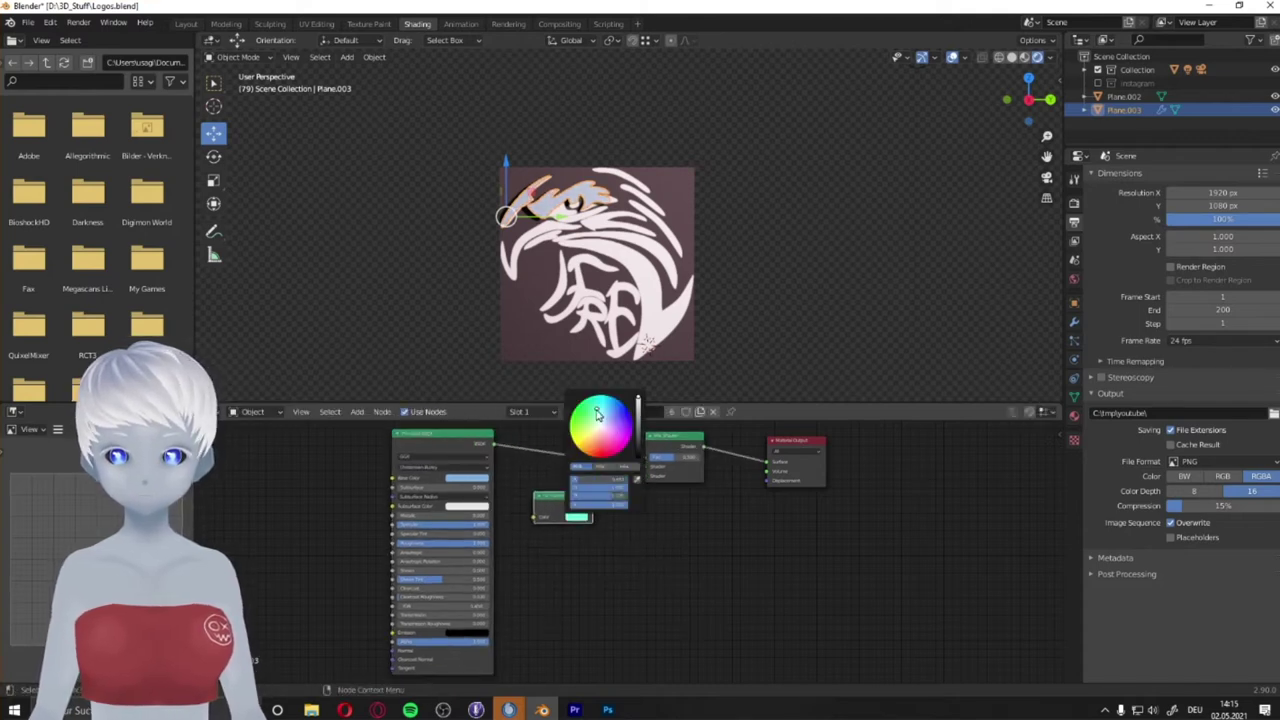
left_click_drag(573, 420, 600, 420)
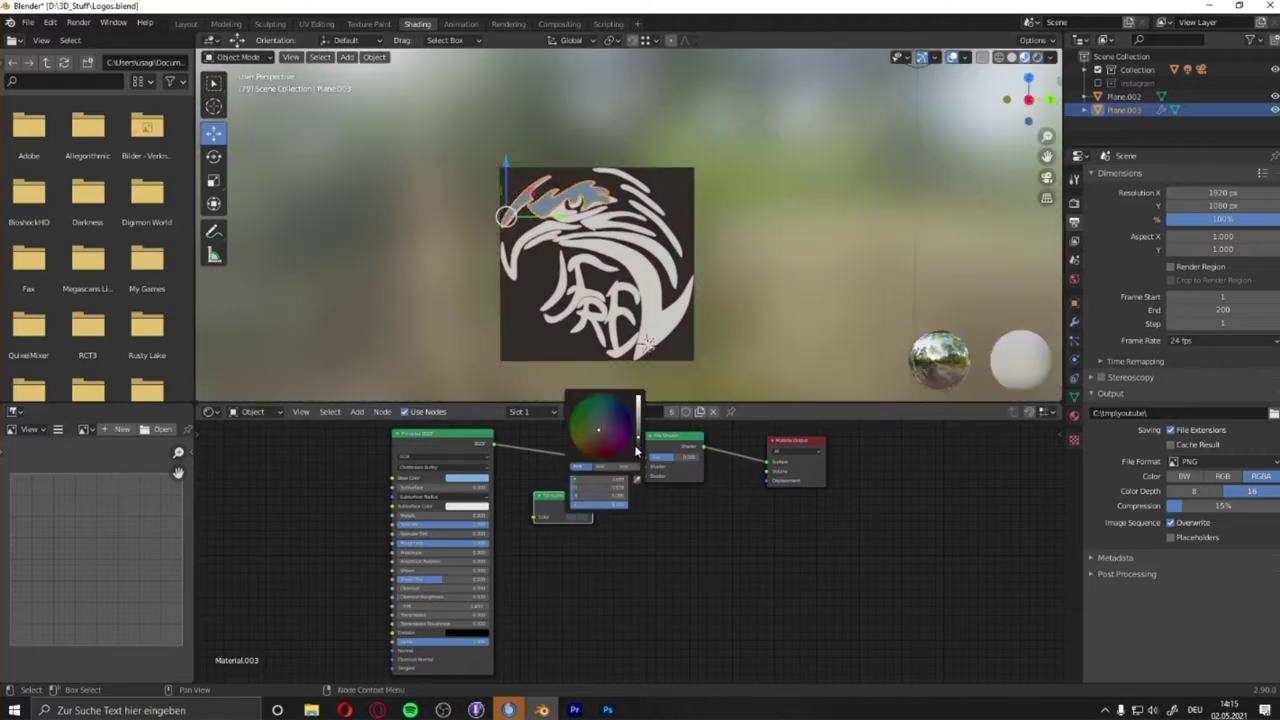
Set the material's Blend Mode to Alpha Blend so the plane appears semi-transparent.
left_click(1074, 415)
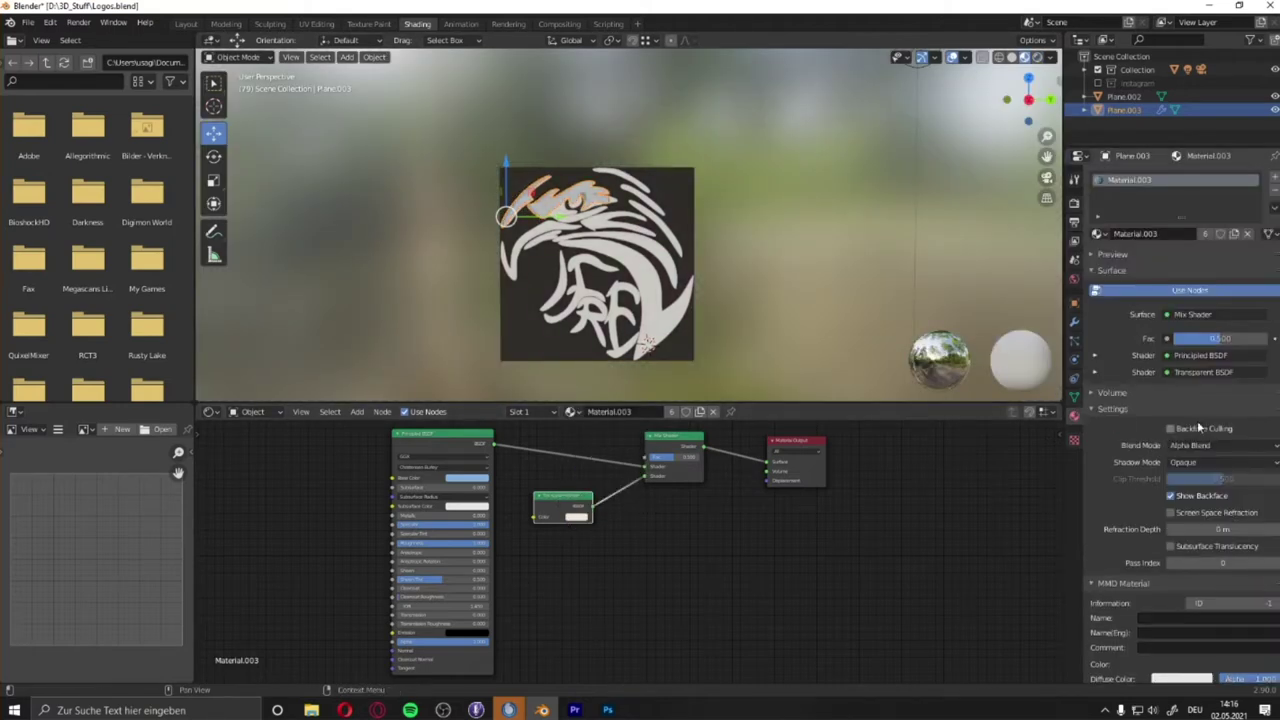
key("KP_3")
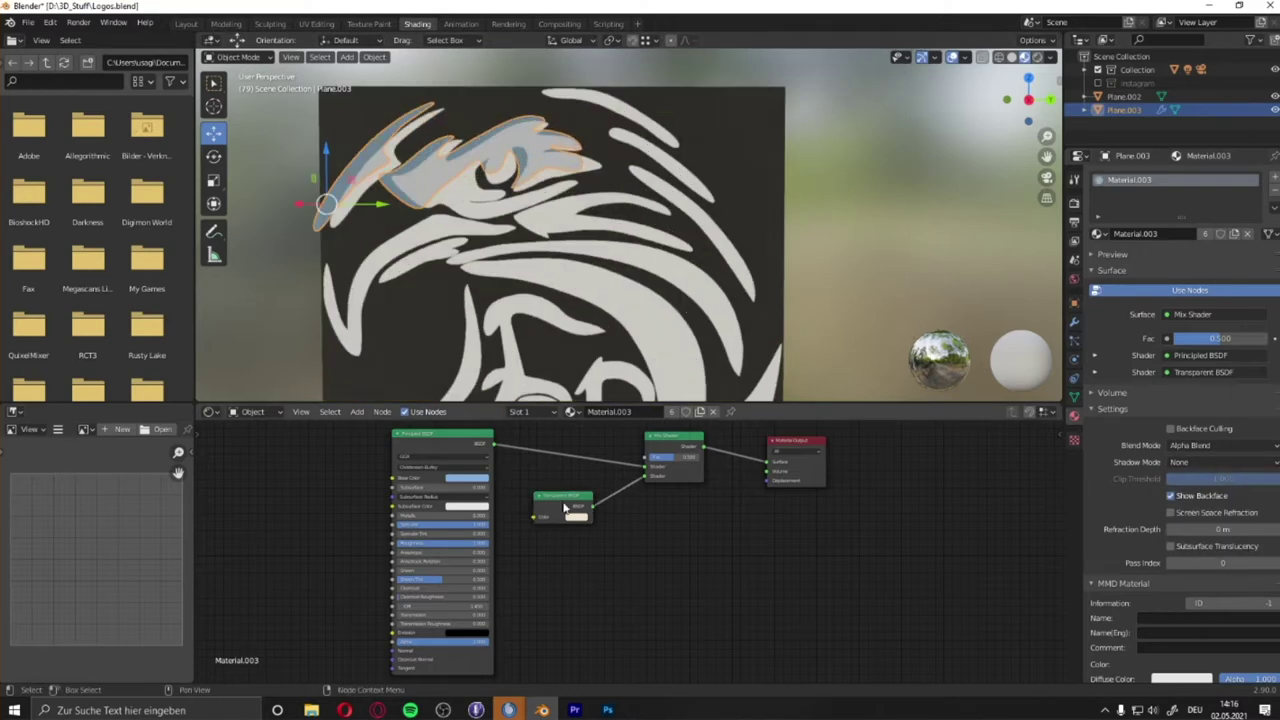
left_click(577, 516)
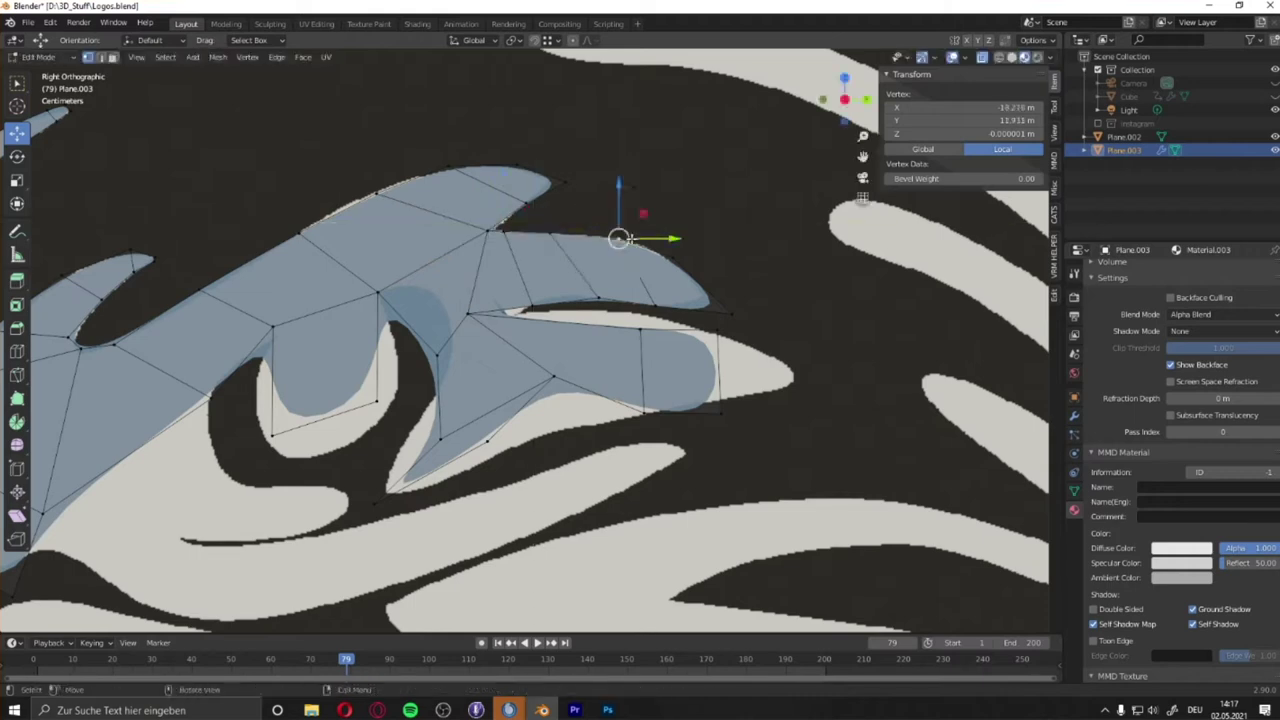
Drag several fin vertices onto the reference fin outline.
left_click_drag(619, 238, 600, 243)
left_click(530, 306)
left_click_drag(528, 303, 506, 314)
left_click(437, 354)
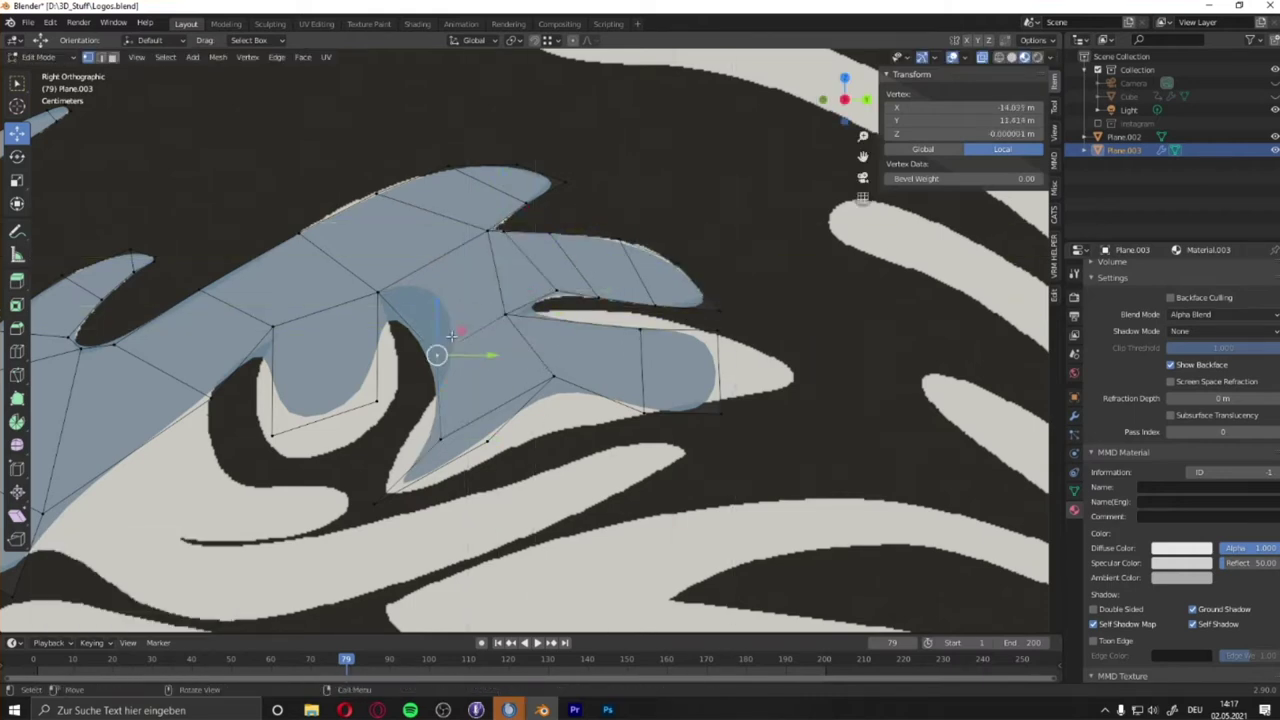
left_click_drag(437, 354, 410, 287)
left_click(440, 437)
left_click_drag(440, 437, 451, 310)
Stretch the lower fin to its tip and tuck the upper fin tip onto the outline.
left_click(640, 330)
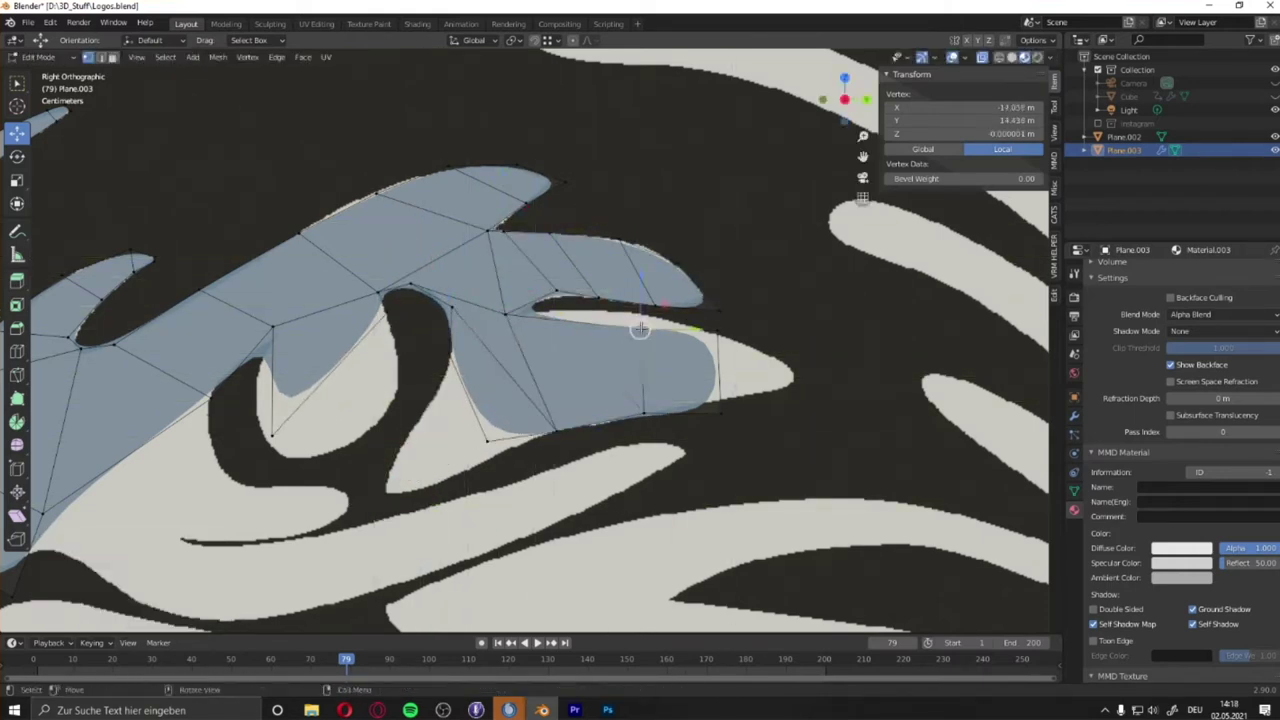
left_click_drag(640, 330, 620, 323)
left_click(720, 411)
mouse_move(720, 411)
left_mouse_down()
mouse_move(700, 349)
mouse_move(814, 392)
mouse_move(797, 331)
left_mouse_up()
left_click(654, 306)
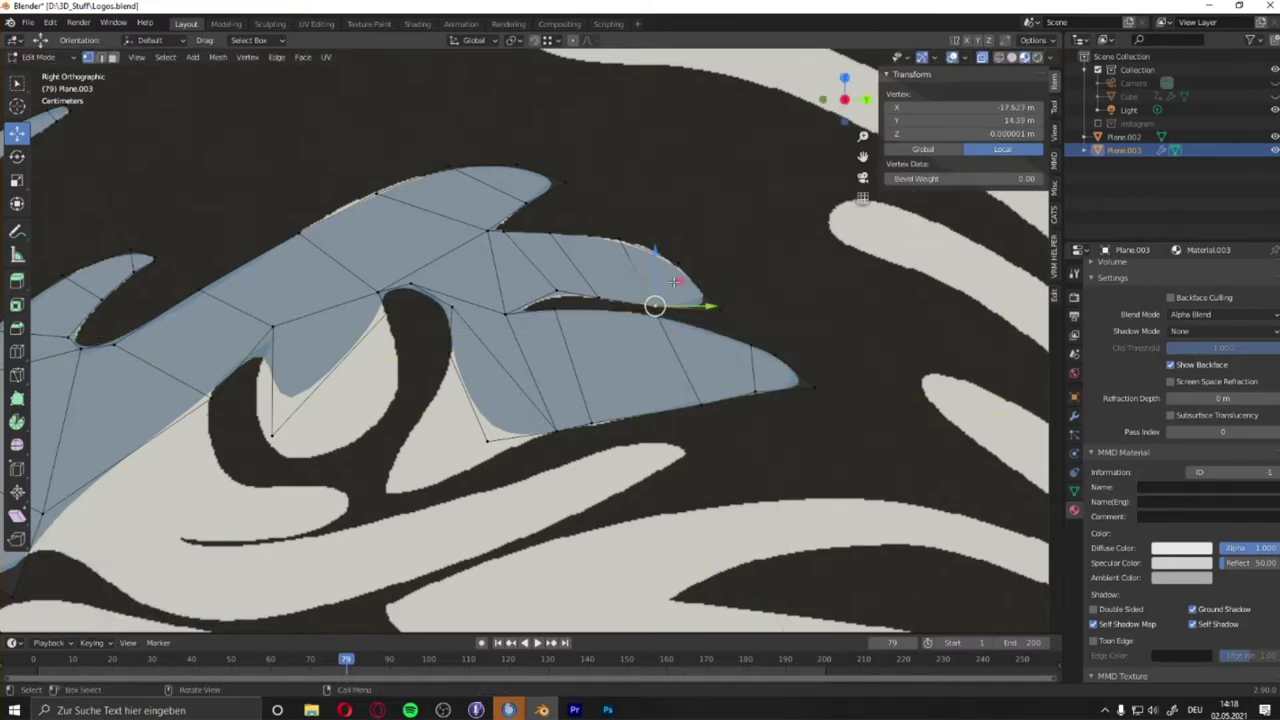
left_click_drag(560, 289, 686, 374)
scroll(560, 289, "up", 2)
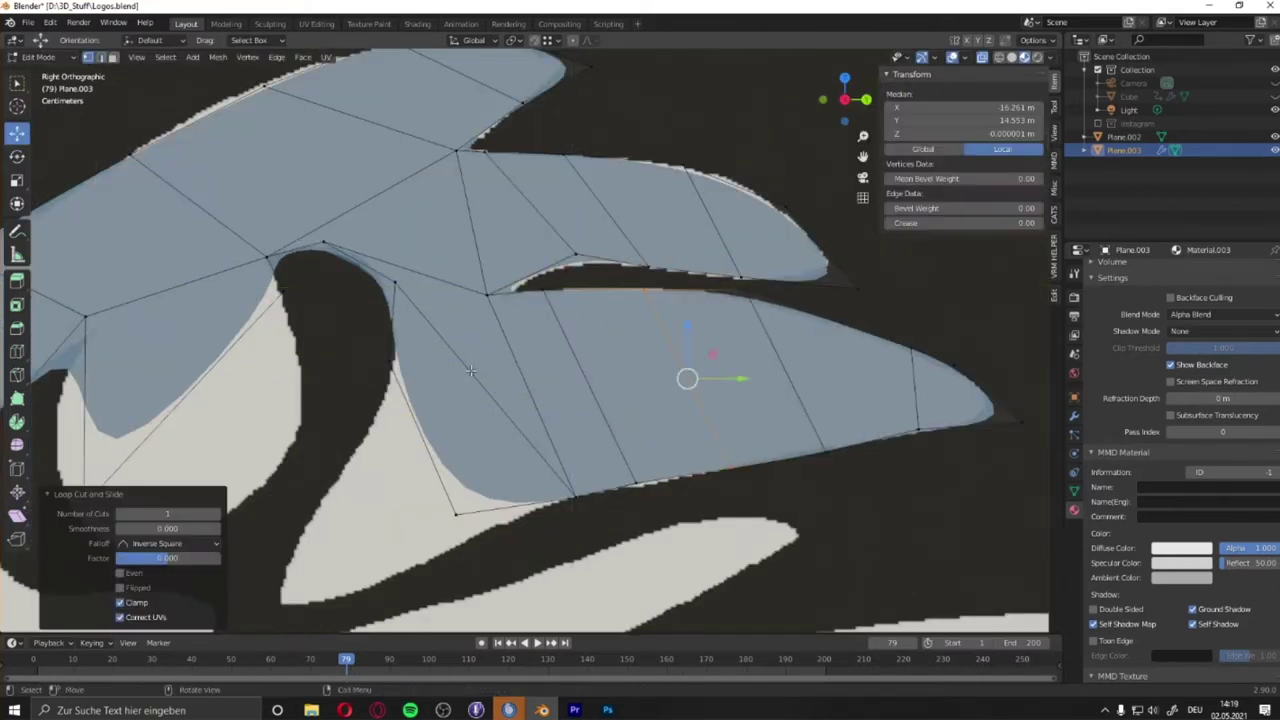
left_click_drag(575, 253, 571, 257)
Align the upper fin's top vertex, the lower lobe and the middle fin's upper edge.
left_click(565, 156)
mouse_move(745, 276)
middle_mouse_down("shift")
mouse_move(800, 233)
mouse_move(909, 193)
middle_mouse_up("shift")
left_click(620, 431)
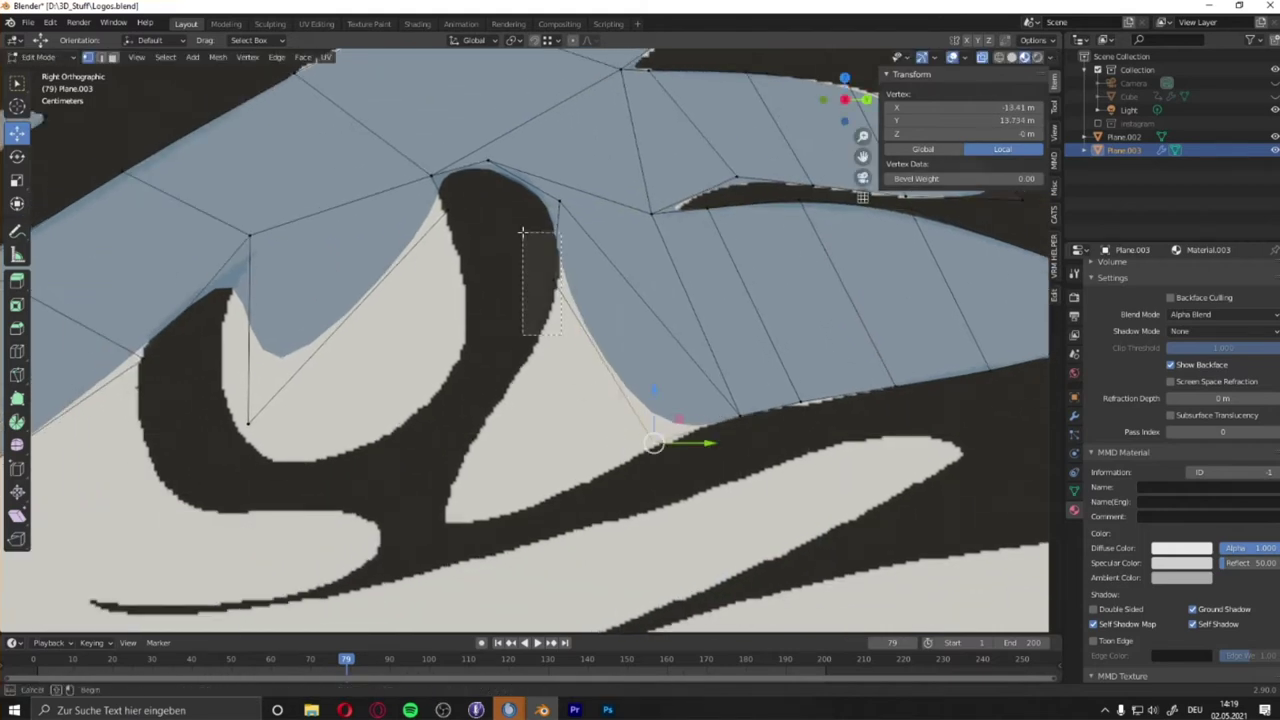
left_click_drag(620, 431, 470, 506)
left_click_drag(598, 496, 597, 478)
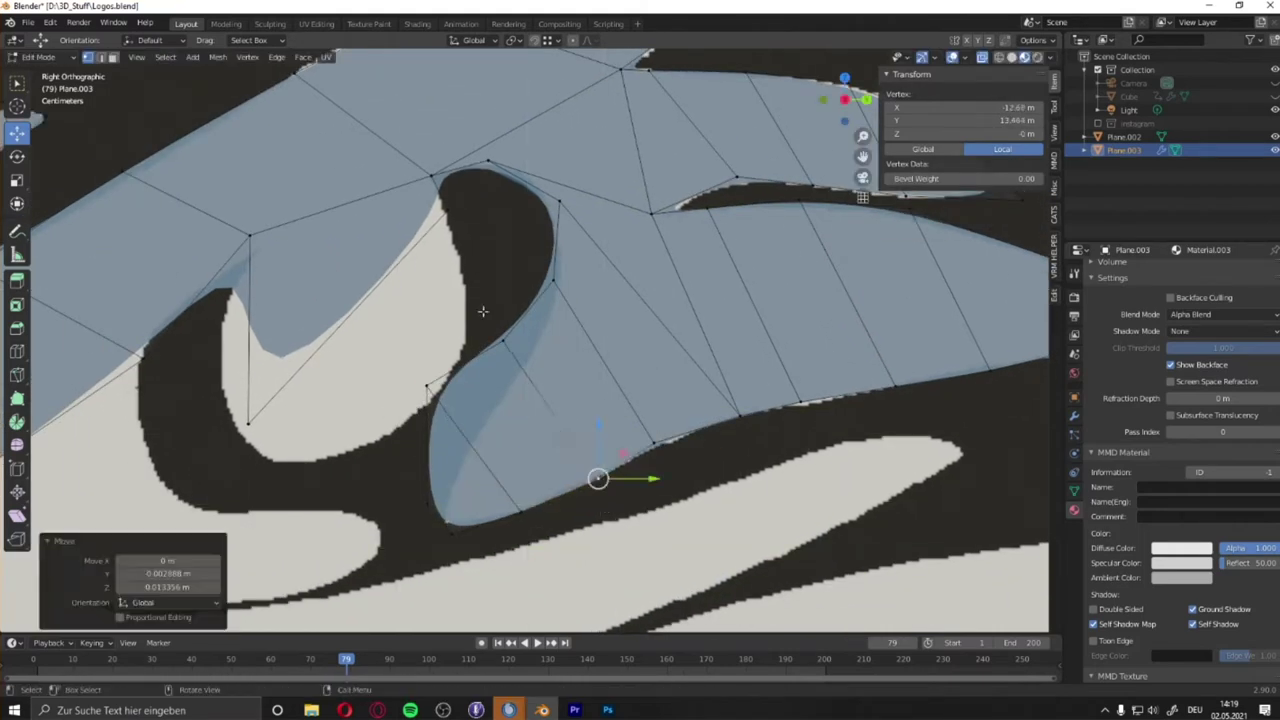
left_click(828, 379)
scroll(828, 379, "down", 2)
middle_click_drag(660, 300, 700, 410, "shift")
Move the notch corner vertex onto the reference outline.
left_click(720, 243)
middle_click_drag(570, 201, 420, 230, "shift")
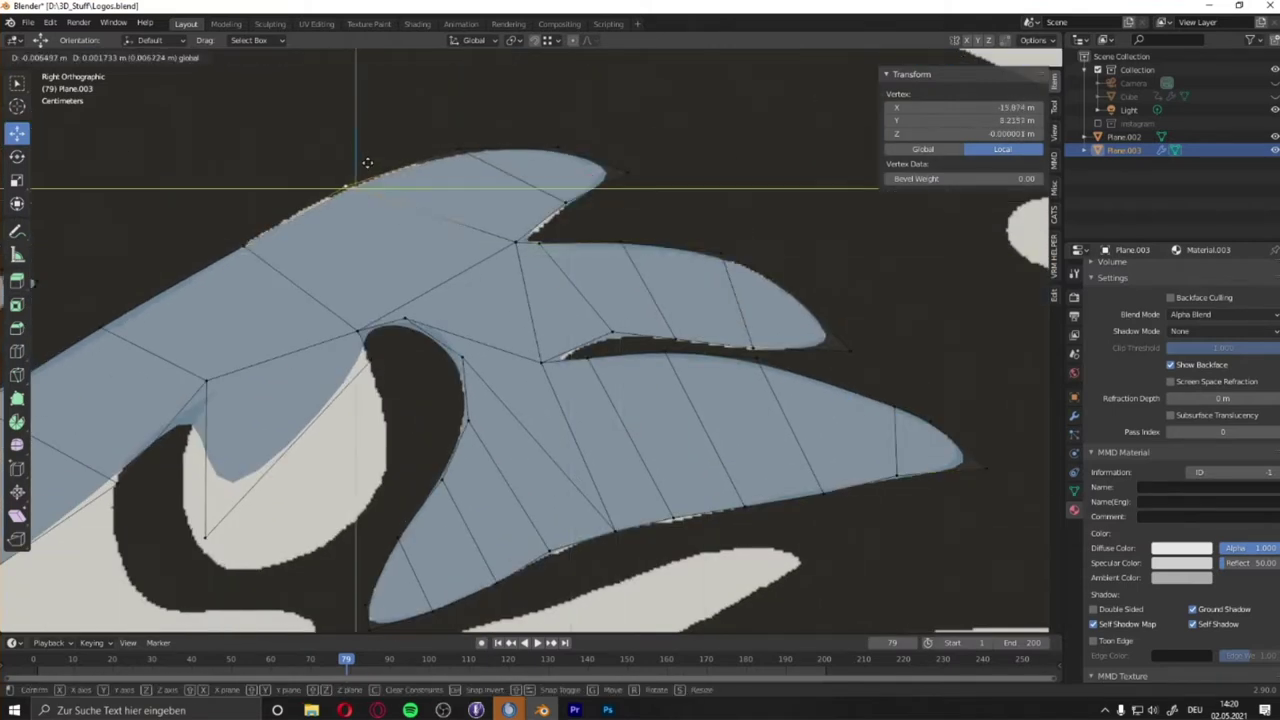
scroll(300, 260, "up", 2)
left_click(149, 288)
mouse_move(160, 280)
middle_mouse_down("shift")
mouse_move(178, 296)
mouse_move(340, 314)
mouse_move(449, 294)
mouse_move(246, 403)
mouse_move(449, 400)
middle_mouse_up("shift")
key("g")
left_click(570, 350)
Move the inner hole's vertices toward the hole outline.
left_click(443, 276)
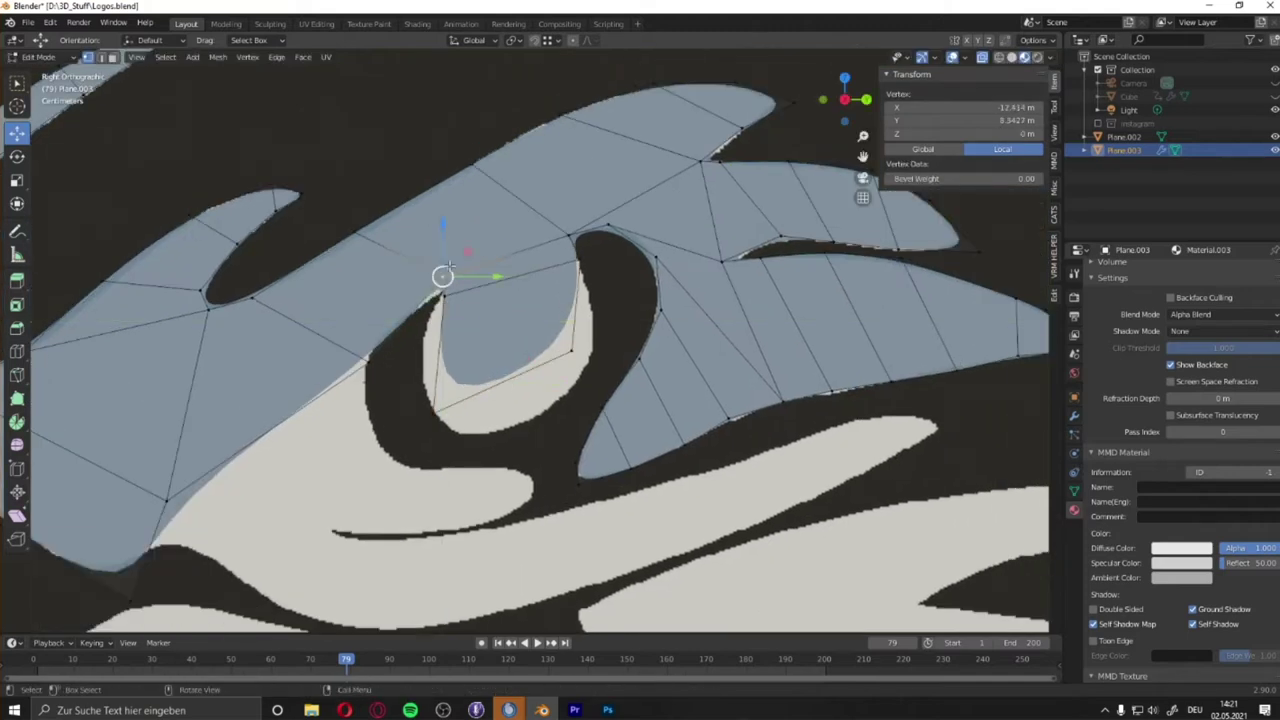
left_click(443, 293)
key("g")
left_click(529, 423)
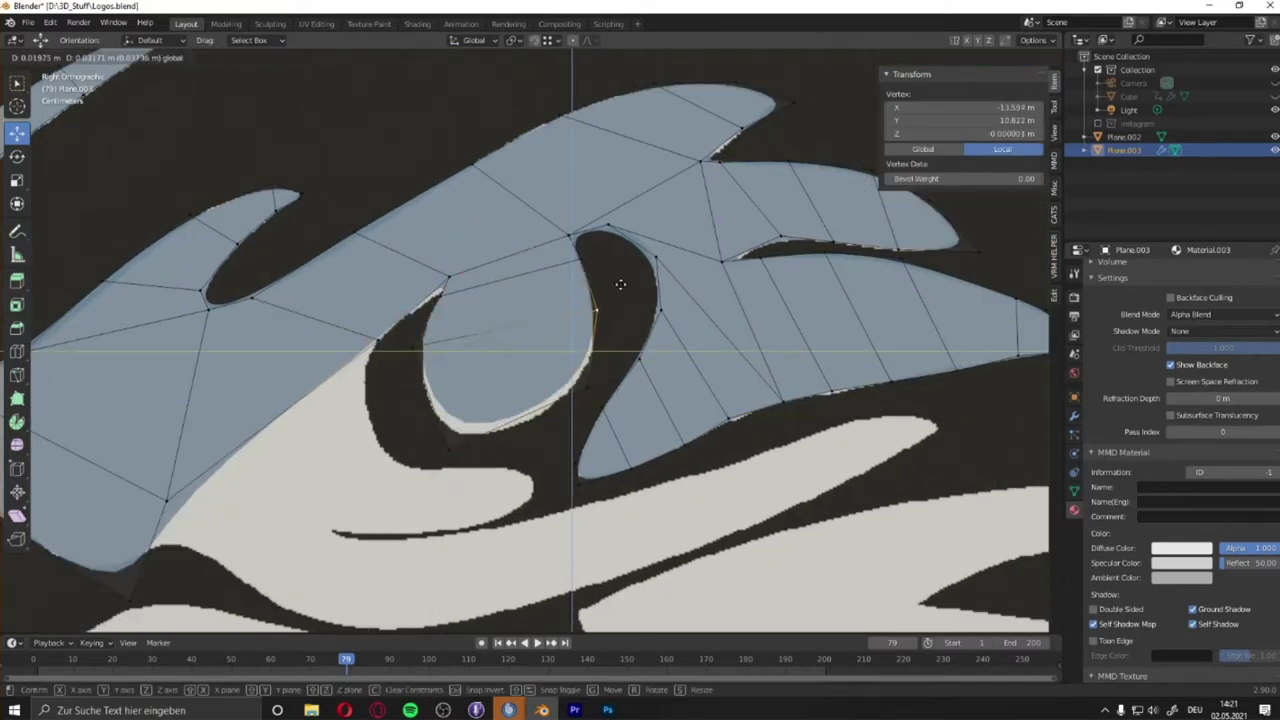
key("g")
left_click(473, 428)
middle_click_drag(473, 428, 429, 319, "shift")
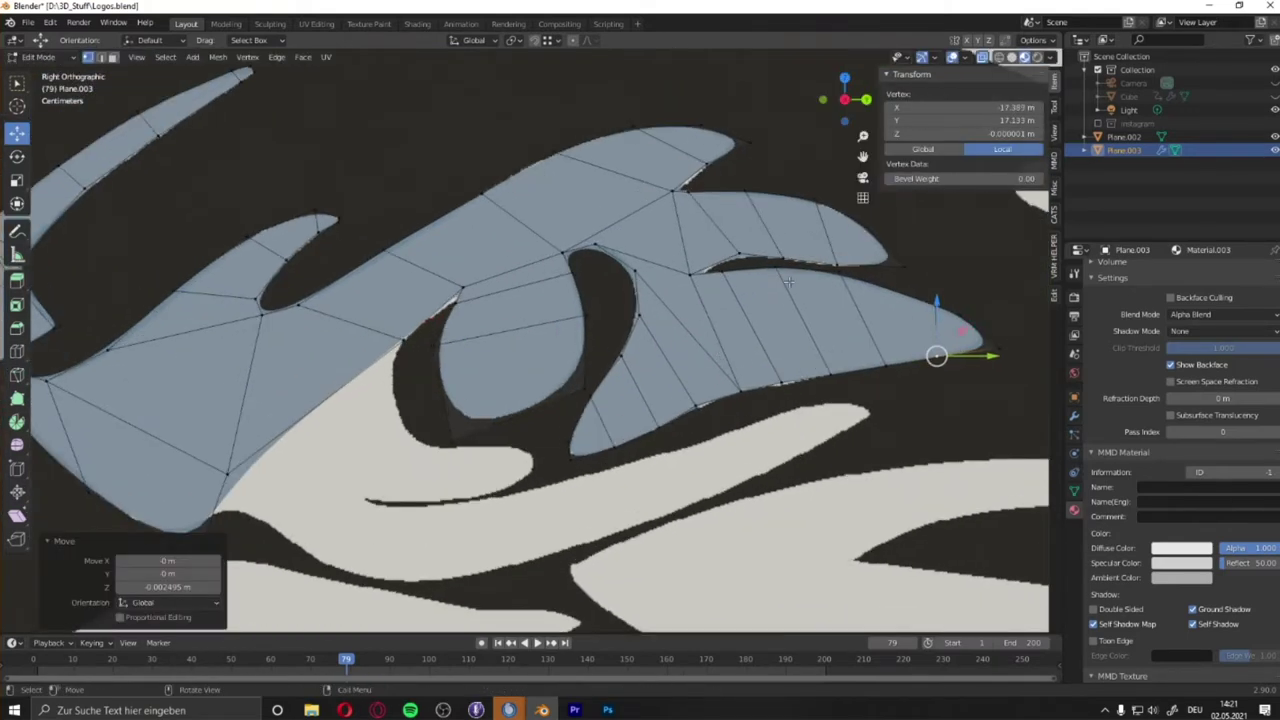
scroll(500, 363, "up", 3)
middle_click_drag(500, 363, 517, 303, "shift")
Pull the hole's bottom vertices onto the reference outline to reshape the bottom edge.
left_click(446, 393)
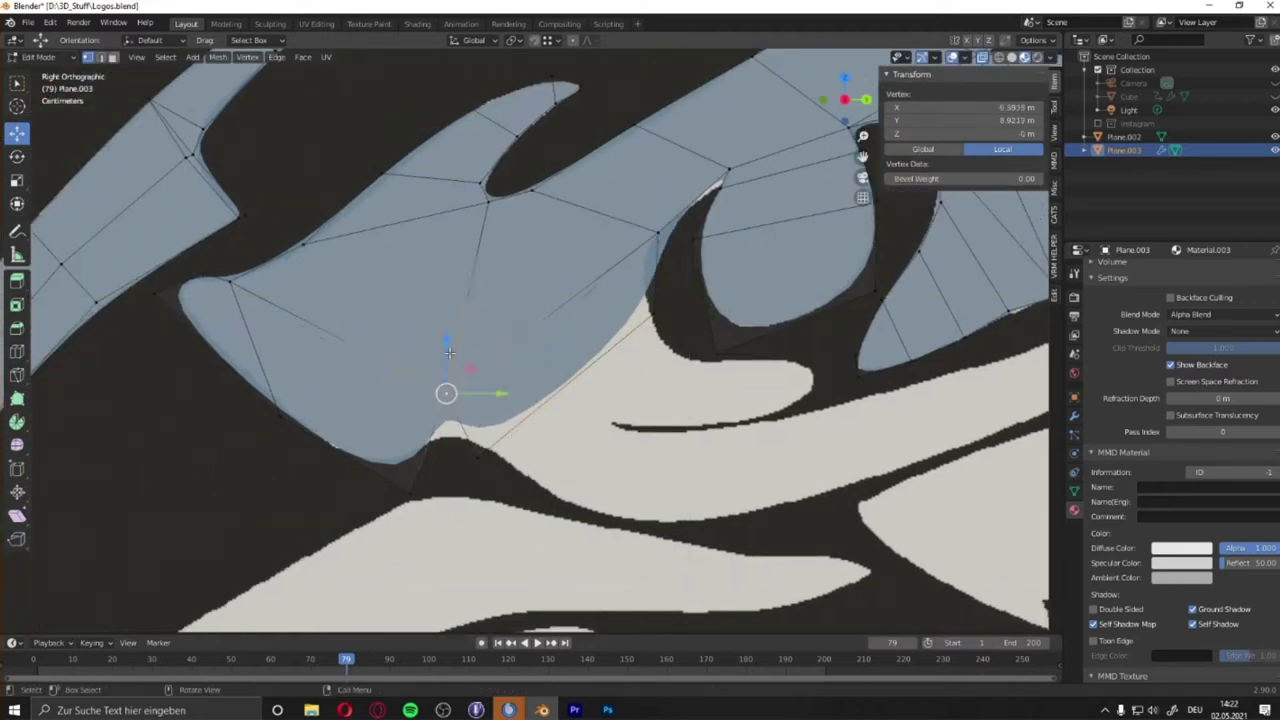
left_click_drag(460, 489, 424, 489)
left_click_drag(662, 318, 502, 482)
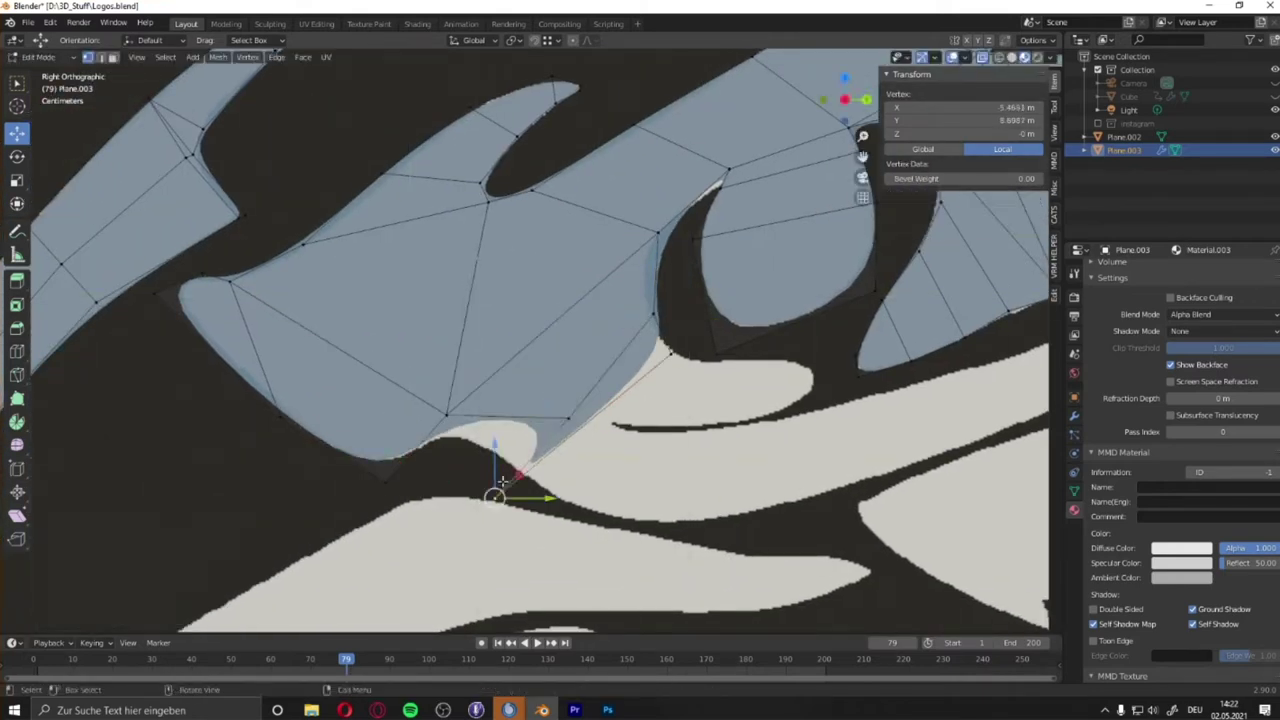
left_click_drag(609, 421, 478, 466)
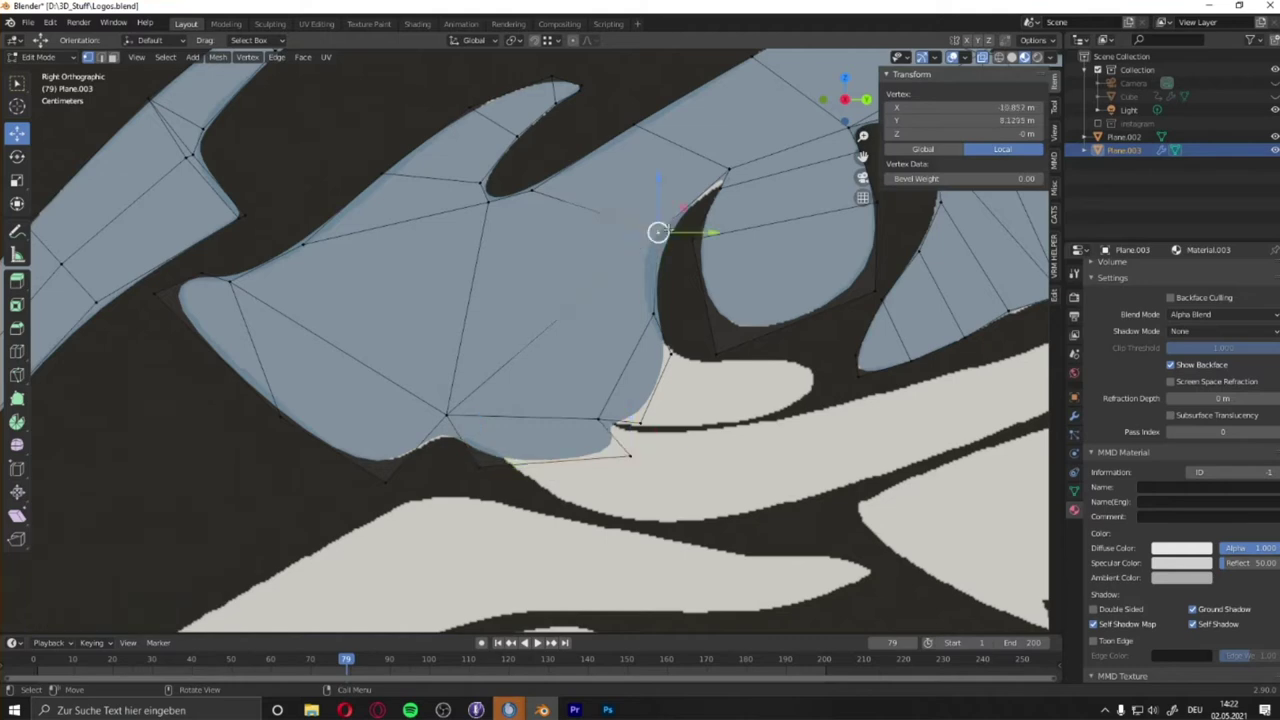
Extrude a new vertex from the mesh edge and place it on the outline.
scroll(673, 357, "up", 2)
key("e")
left_click(795, 374)
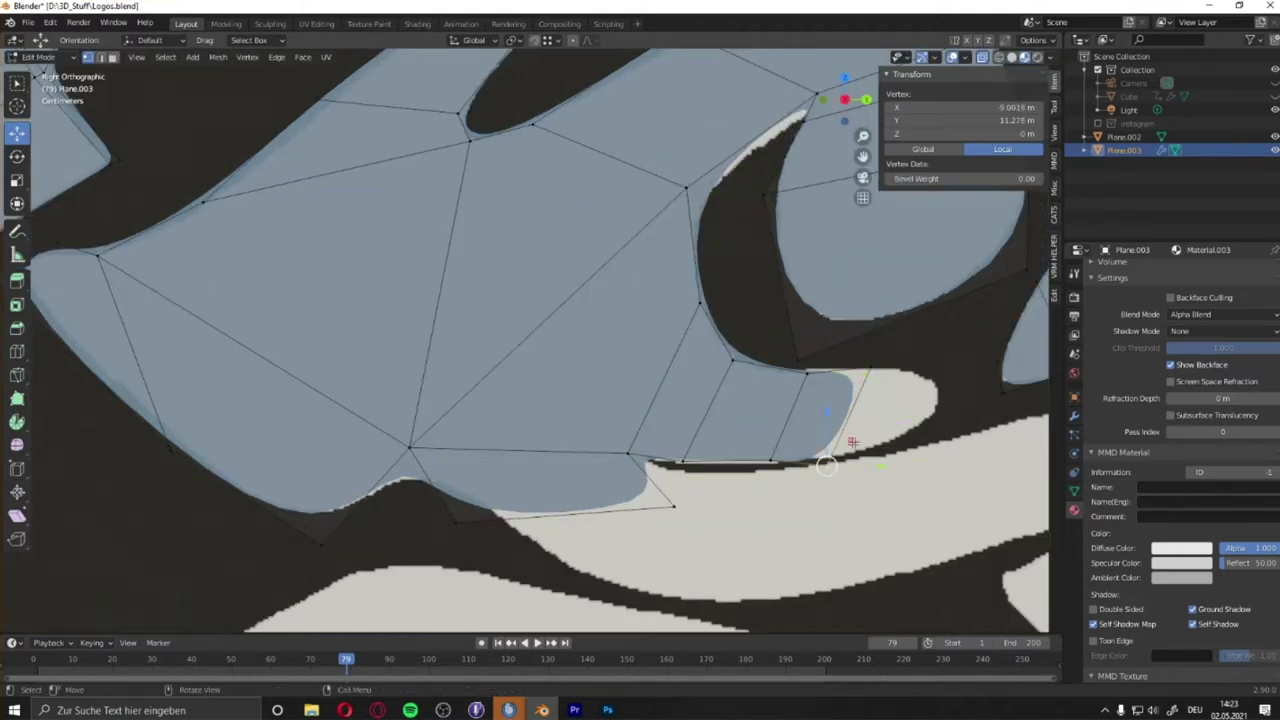
left_click_drag(825, 466, 890, 452)
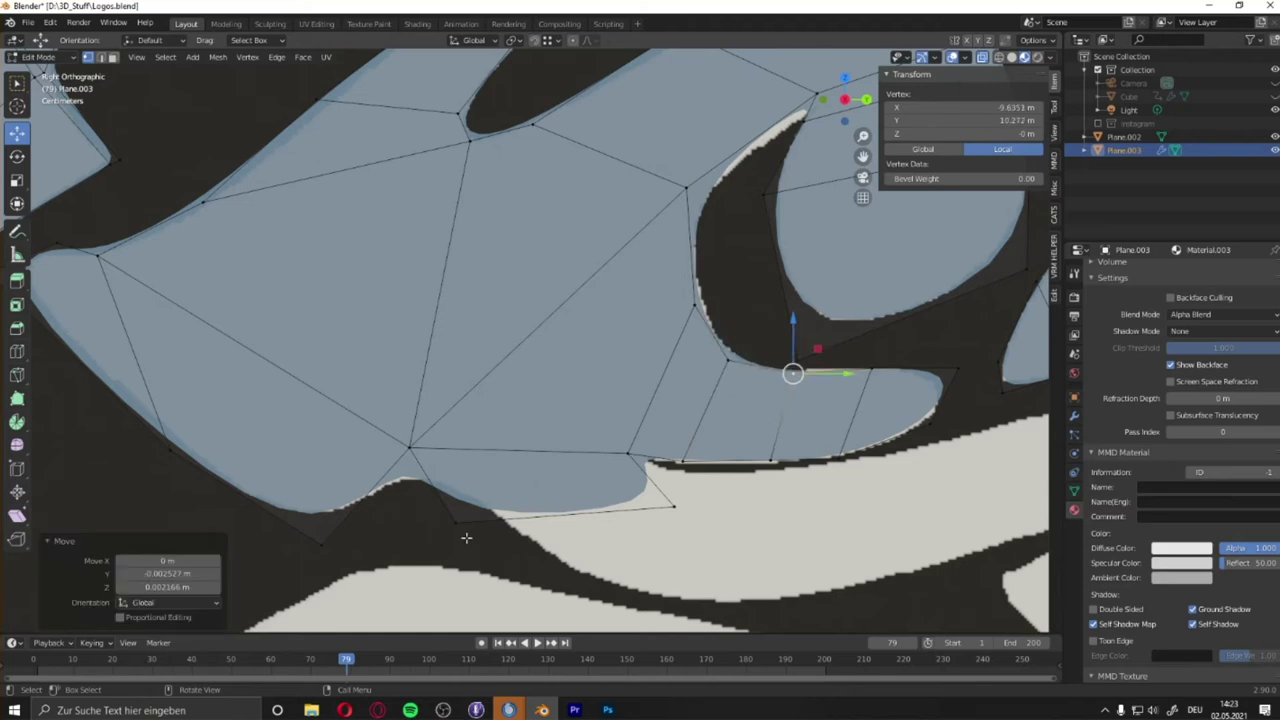
key("g")
left_click(439, 436)
Extrude two new segments of mesh along the lower feather.
scroll(773, 493, "down", 1)
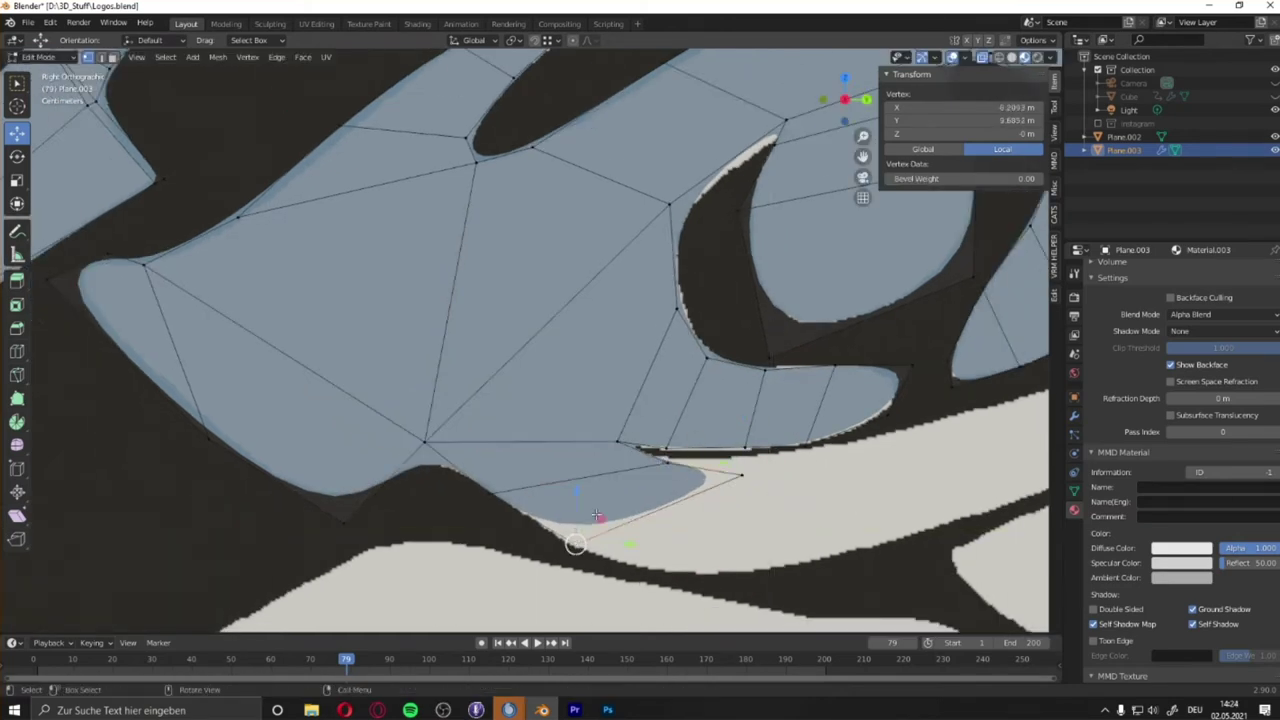
middle_click_drag(596, 516, 440, 537, "shift")
key("e")
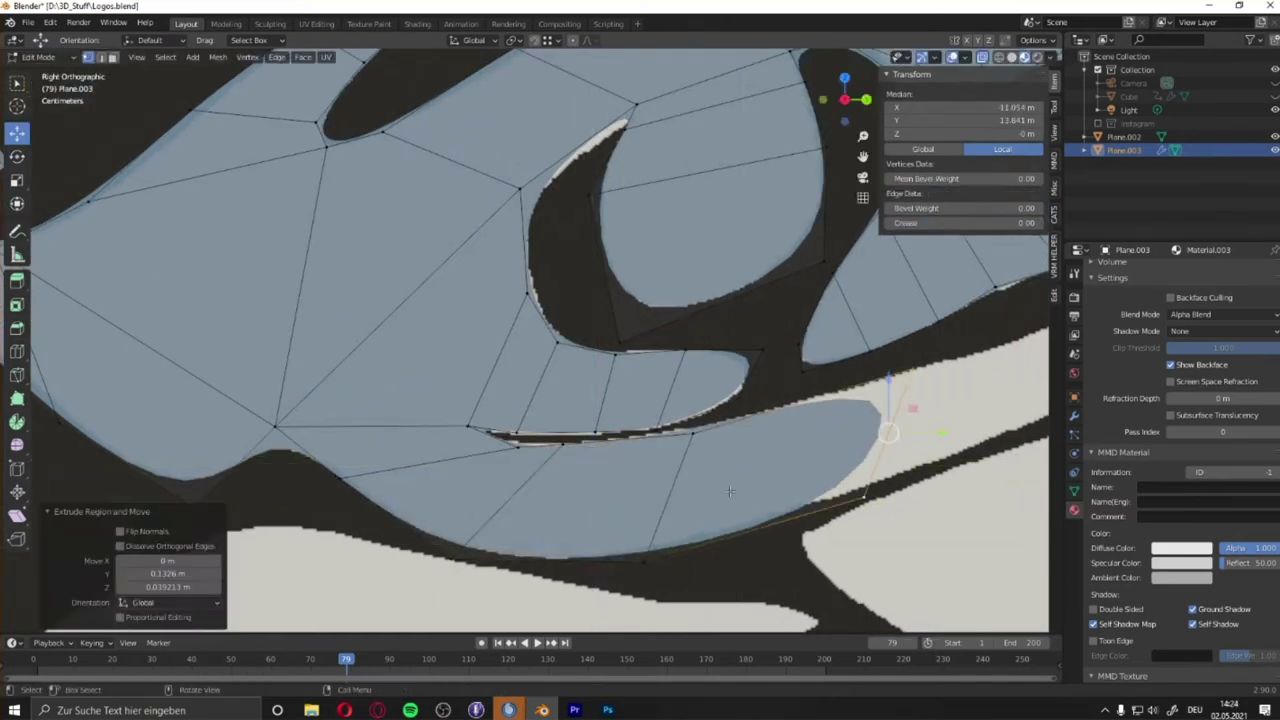
middle_click_drag(760, 450, 460, 400, "shift")
key("e")
left_click(823, 361)
Move the tip vertex to the feather's pointed tip, then return to Object Mode.
scroll(823, 361, "down", 2)
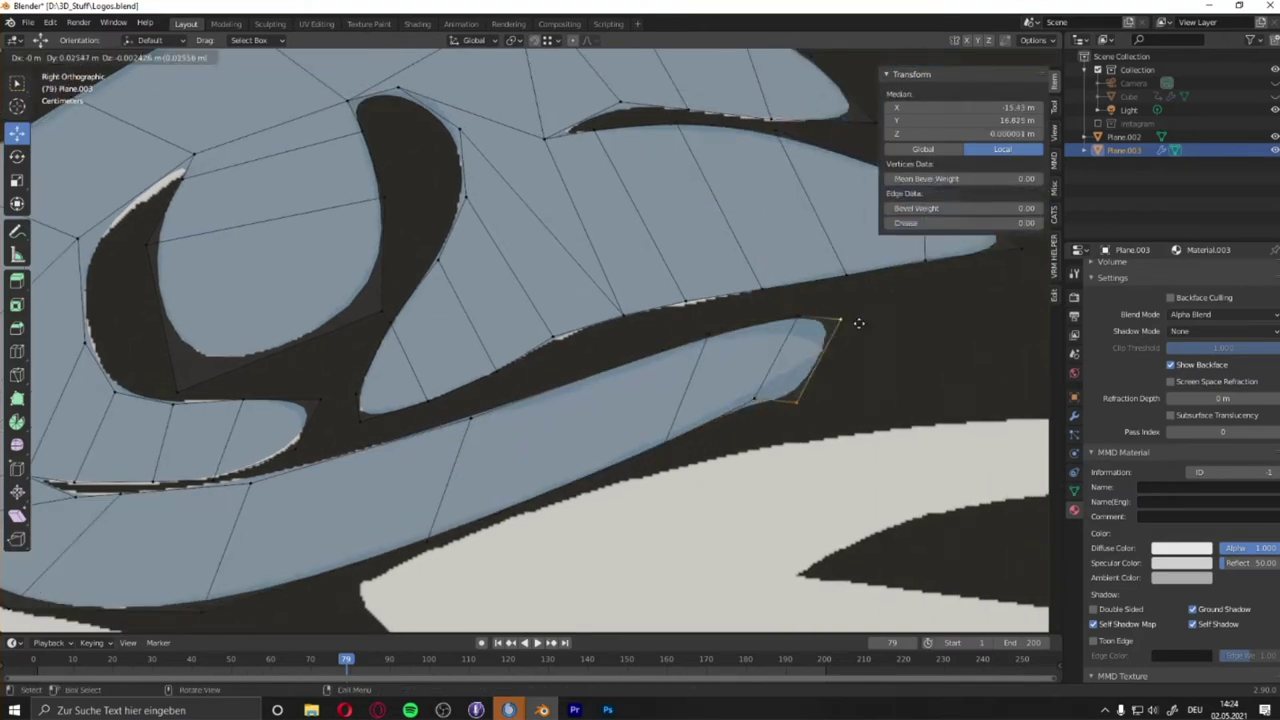
scroll(980, 289, "up", 2)
left_click(980, 289)
key("g")
left_click(996, 272)
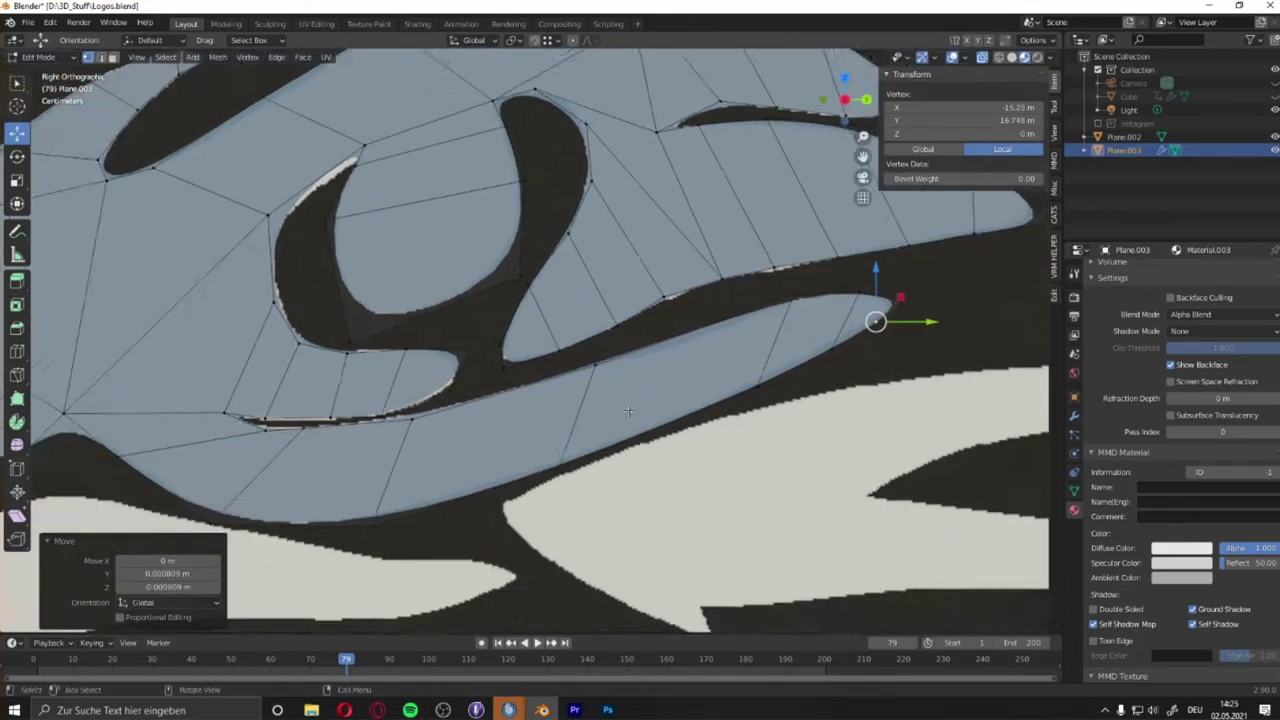
mouse_move(877, 320)
middle_mouse_down("shift")
mouse_move(957, 314)
mouse_move(951, 277)
mouse_move(922, 274)
middle_mouse_up("shift")
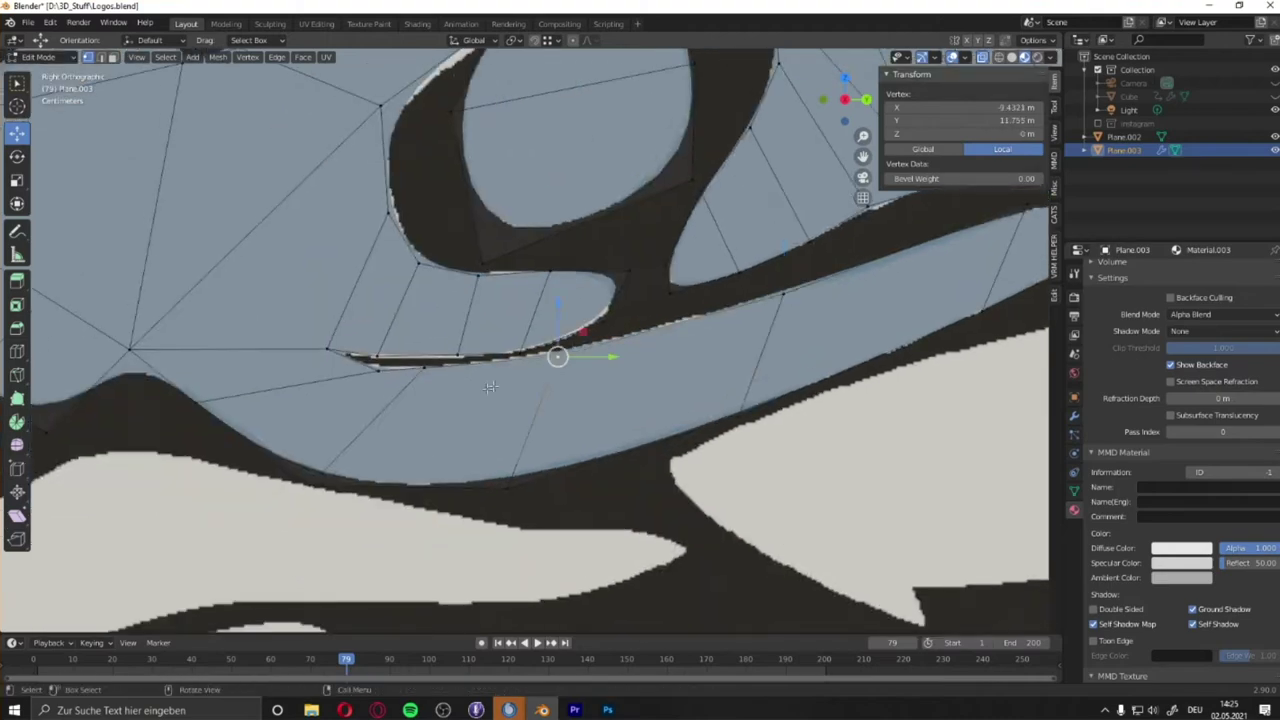
scroll(560, 360, "down", 2)
scroll(480, 350, "down", 4)
scroll(618, 395, "down", 2)
key("Tab")
Add a new plane and rotate it 90 degrees about the Y axis.
middle_click_drag(618, 395, 618, 245, "shift")
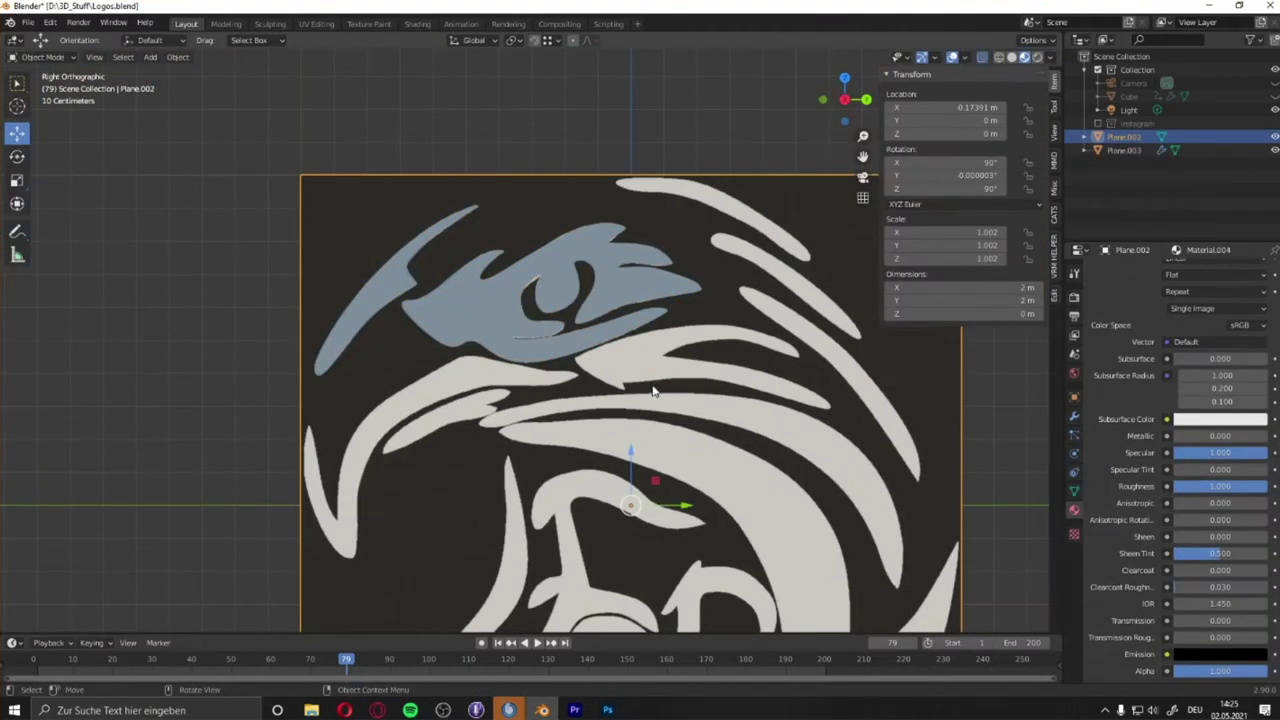
scroll(618, 395, "down", 3)
key("shift+a")
left_click(640, 430)
middle_click_drag(640, 430, 628, 476)
key("r")
key("y")
key("9")
key("0")
key("Return")
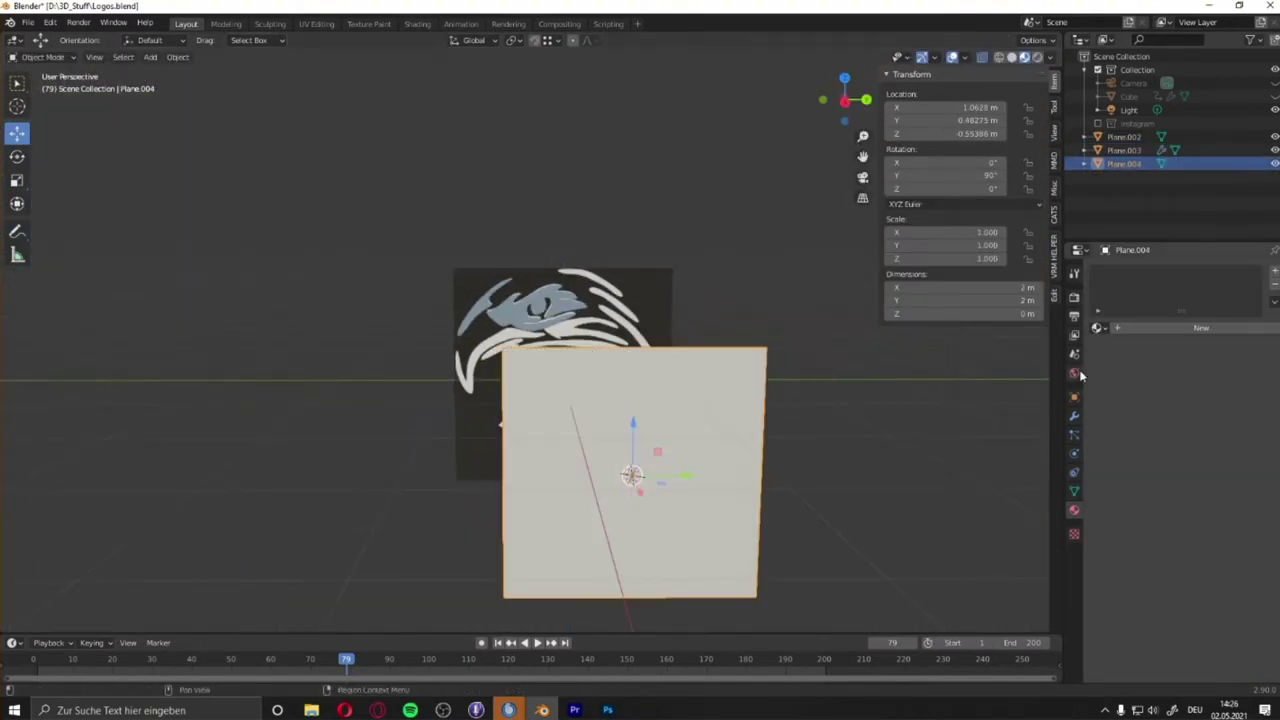
From the right view, shrink the plane and place it at the left curved stroke.
key("KP_3")
key("s")
scroll(420, 403, "up", 4)
left_click_drag(560, 420, 420, 403)
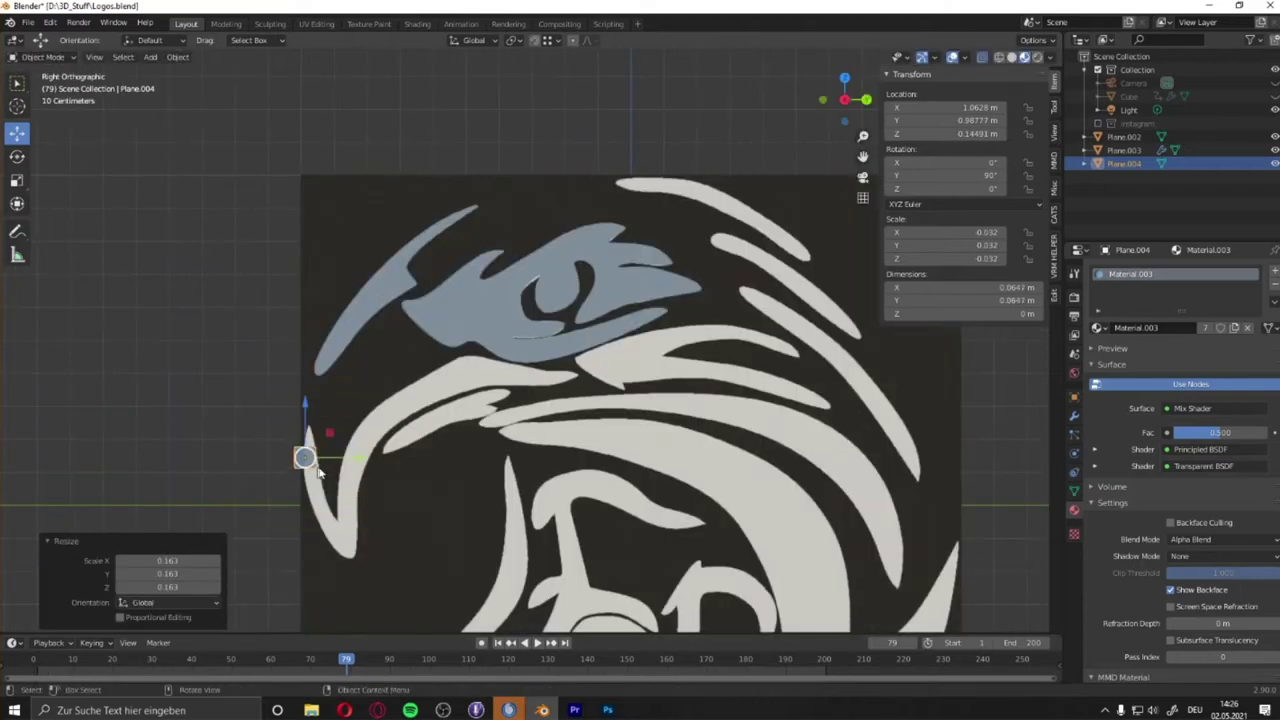
scroll(420, 403, "up", 3)
Delete the extra test plane.
key("Delete")
left_click(480, 150)
key("shift+a")
key("Escape")
scroll(484, 160, "down", 4)
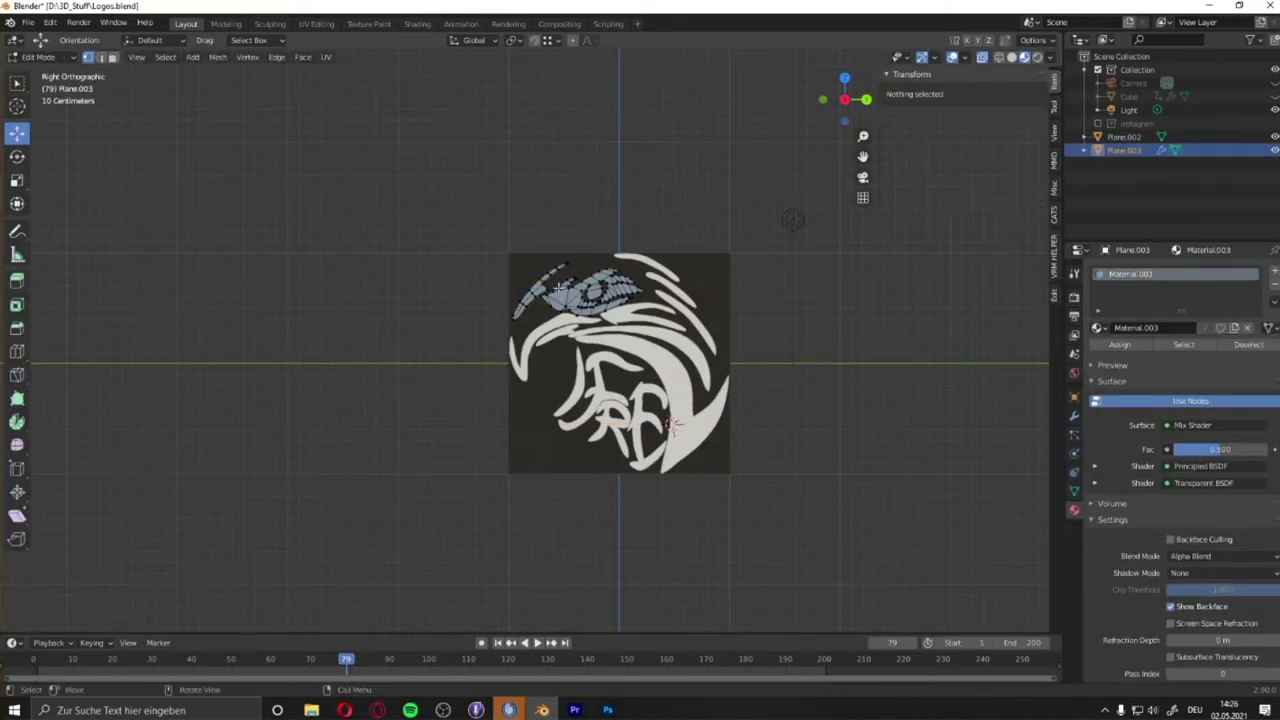
Turn the circle 90 degrees and shrink it to fit the top of the stroke.
middle_click_drag(600, 380, 668, 420)
key("r")
left_click(668, 420)
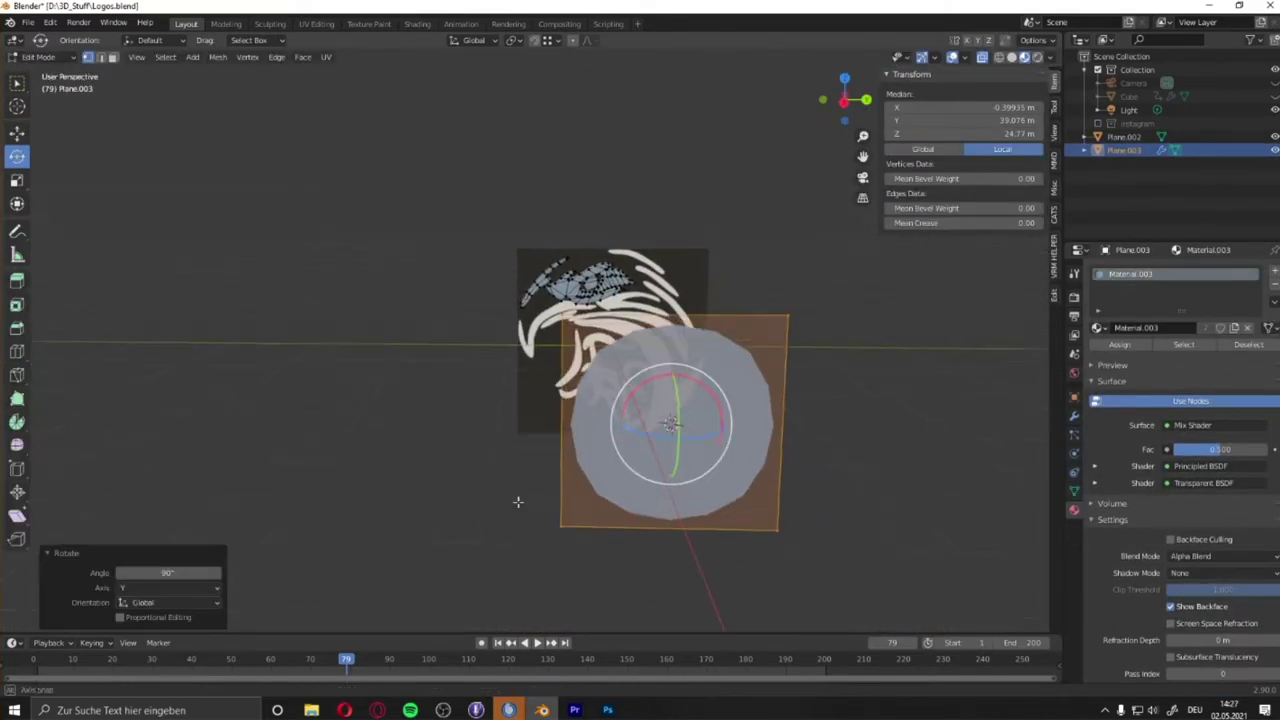
key("s")
left_click(723, 423)
scroll(500, 420, "up", 5)
middle_click_drag(500, 420, 538, 42)
In right view, move the circle's edge along Y down the curved stroke.
key("KP_3")
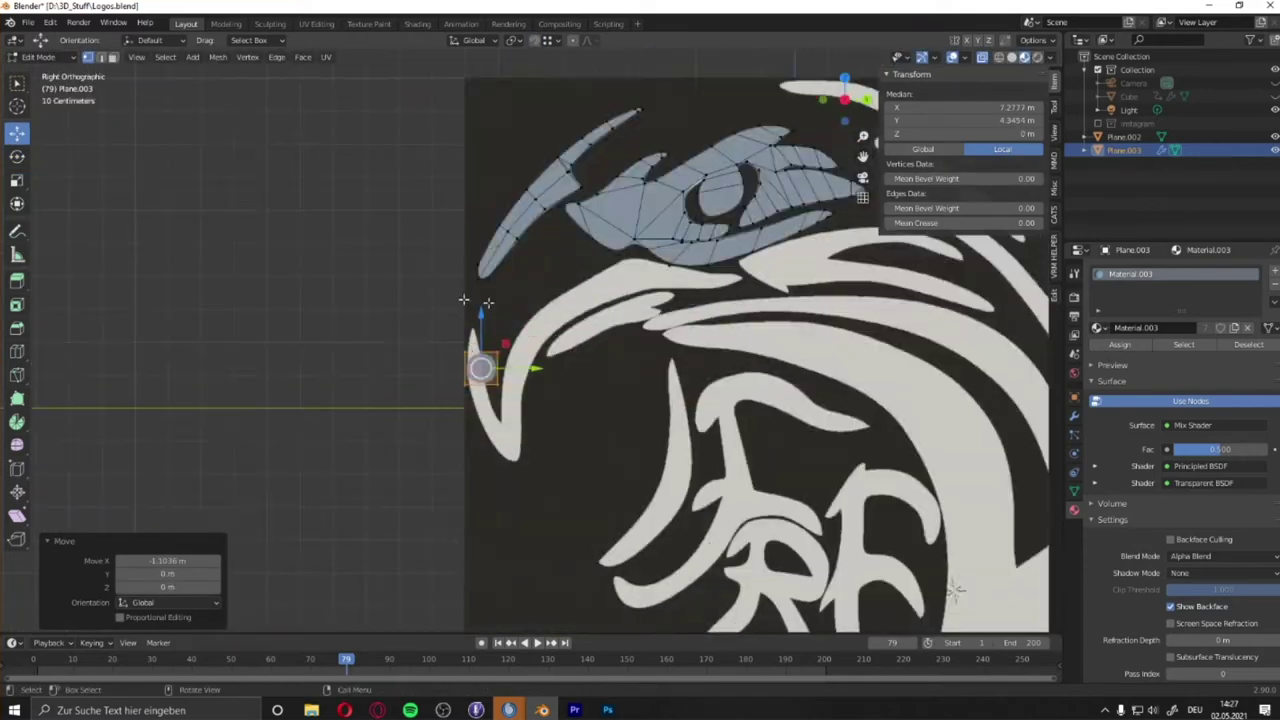
scroll(400, 380, "up", 4)
left_click(342, 377)
key("g")
key("y")
left_click(367, 377)
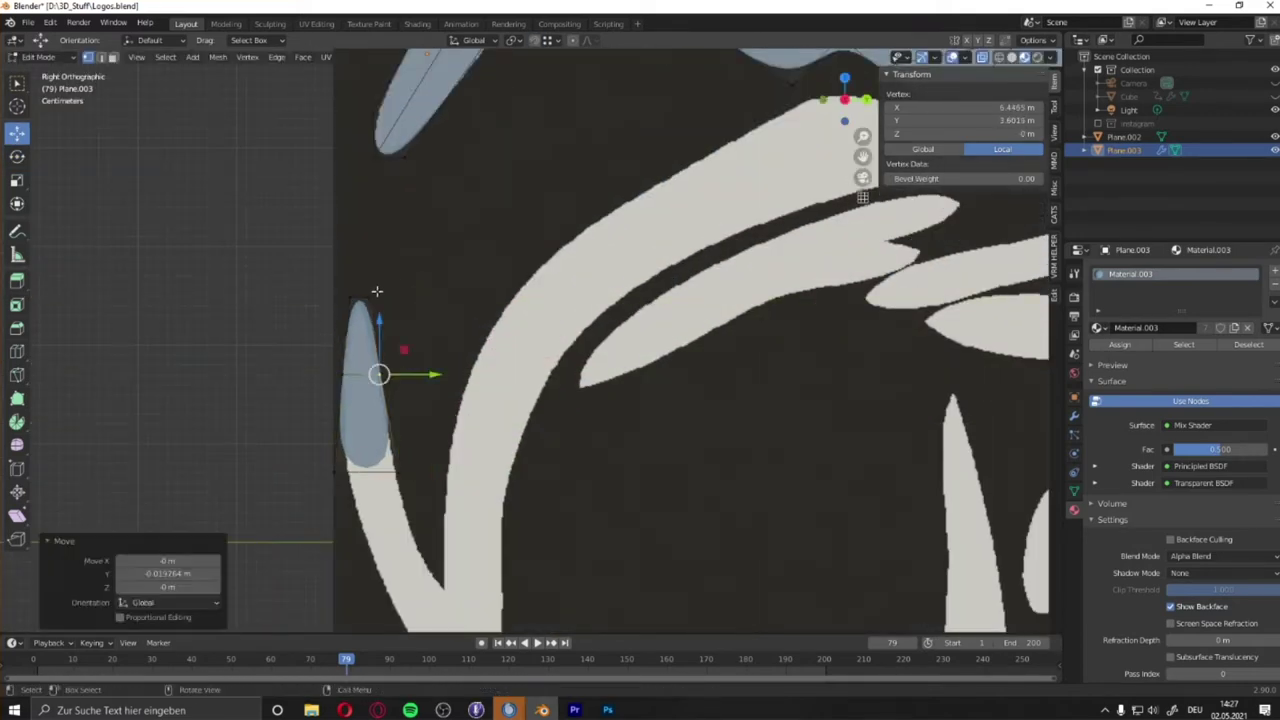
Add an edge loop across the traced strip and fill a face at its bottom.
scroll(249, 240, "up", 3)
middle_click_drag(249, 240, 300, 400, "shift")
scroll(399, 463, "up", 2)
scroll(399, 463, "up", 1)
left_click(345, 236)
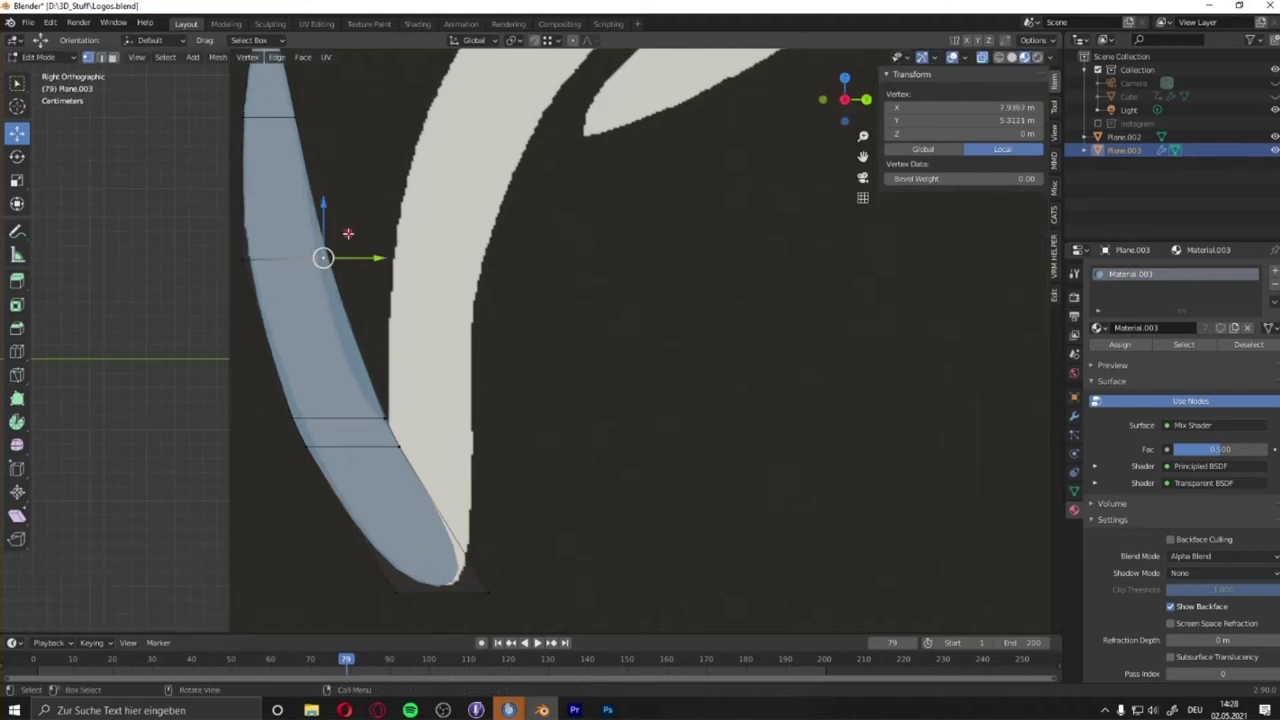
left_click(309, 337)
left_click(17, 132)
scroll(373, 410, "up", 2)
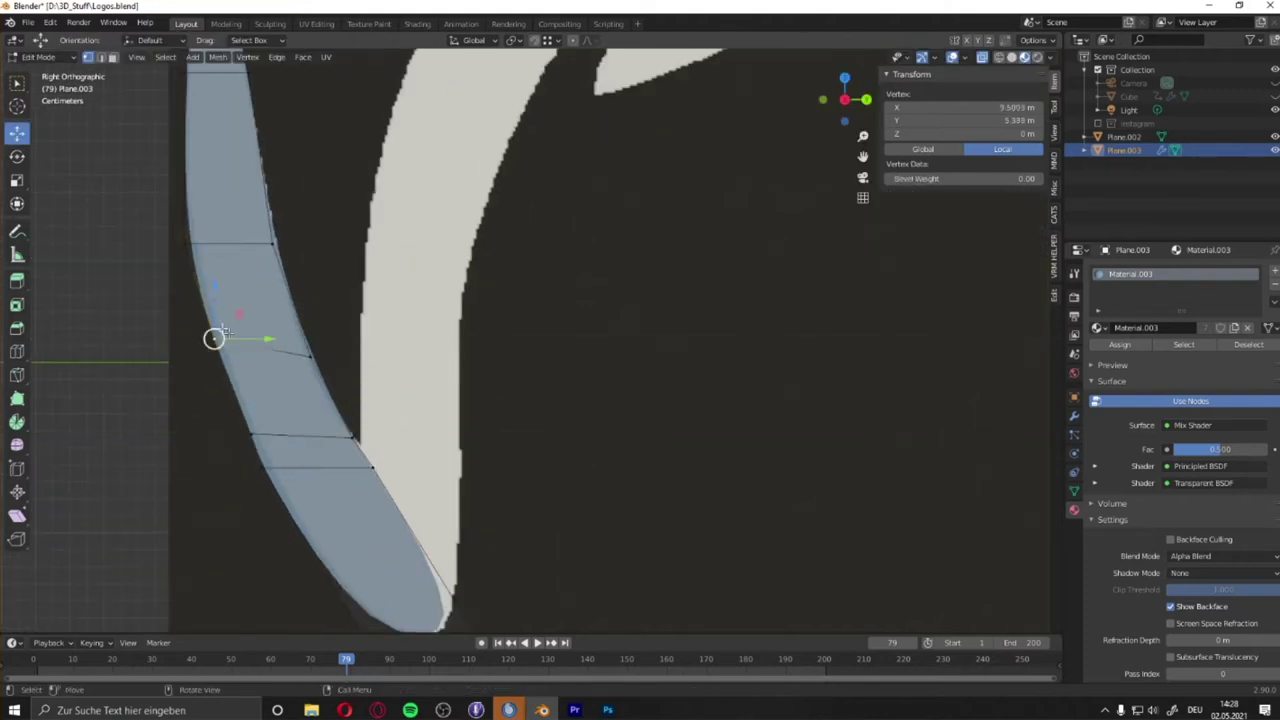
key("f")
Drag the bottom vertex down to the stroke's pointed tip.
scroll(363, 409, "down", 1)
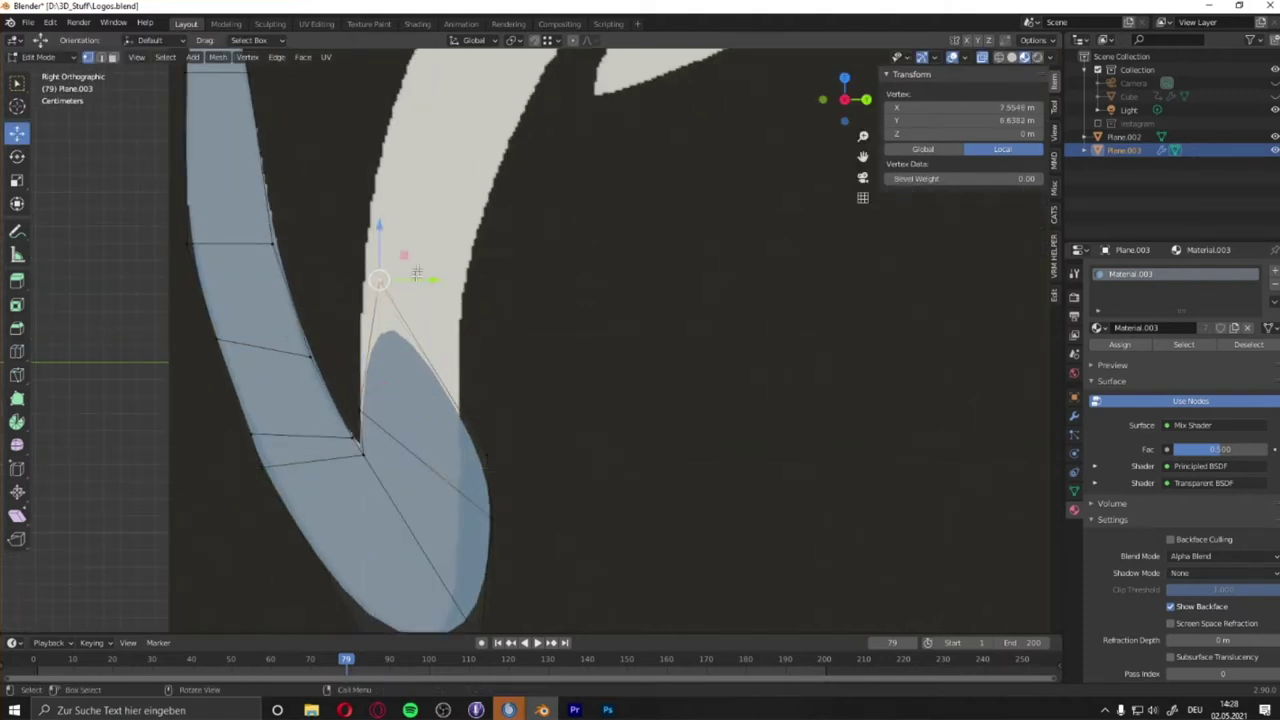
left_click_drag(328, 423, 494, 575)
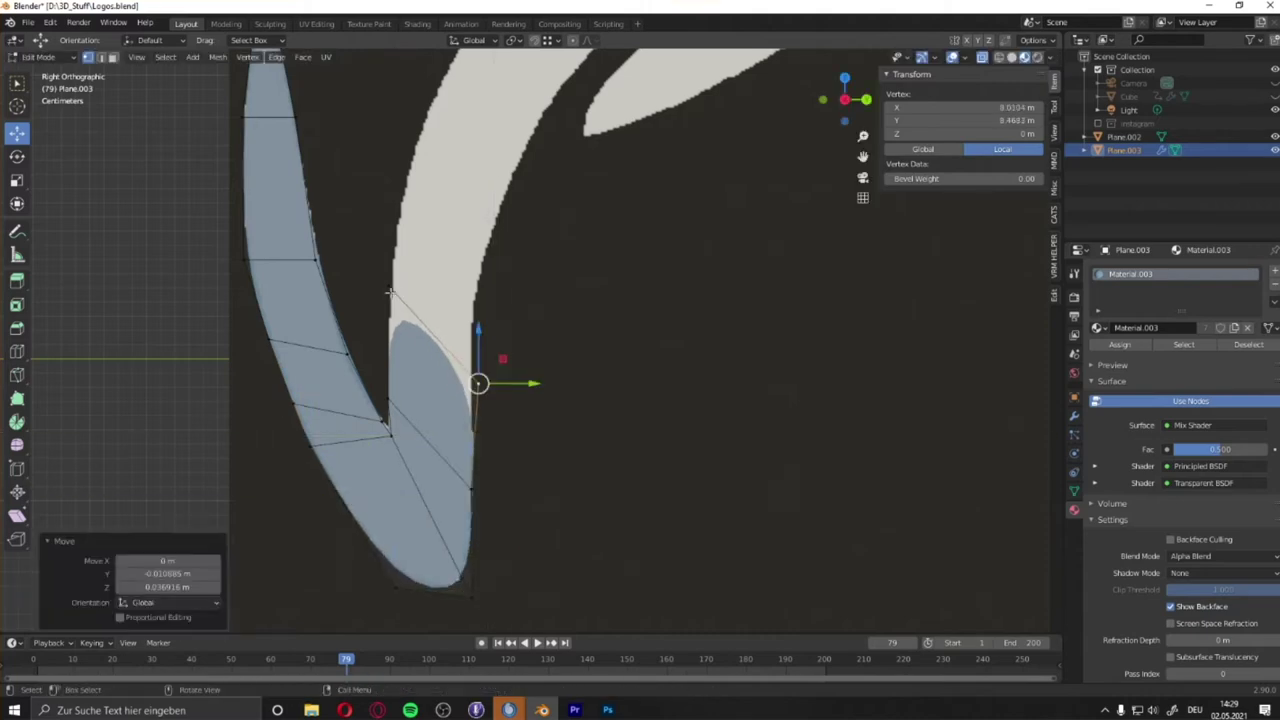
scroll(389, 291, "down", 2)
scroll(486, 337, "up", 2)
scroll(537, 149, "down", 2)
Extrude the strip's end edge up along the stroke.
key("e")
left_click(632, 95)
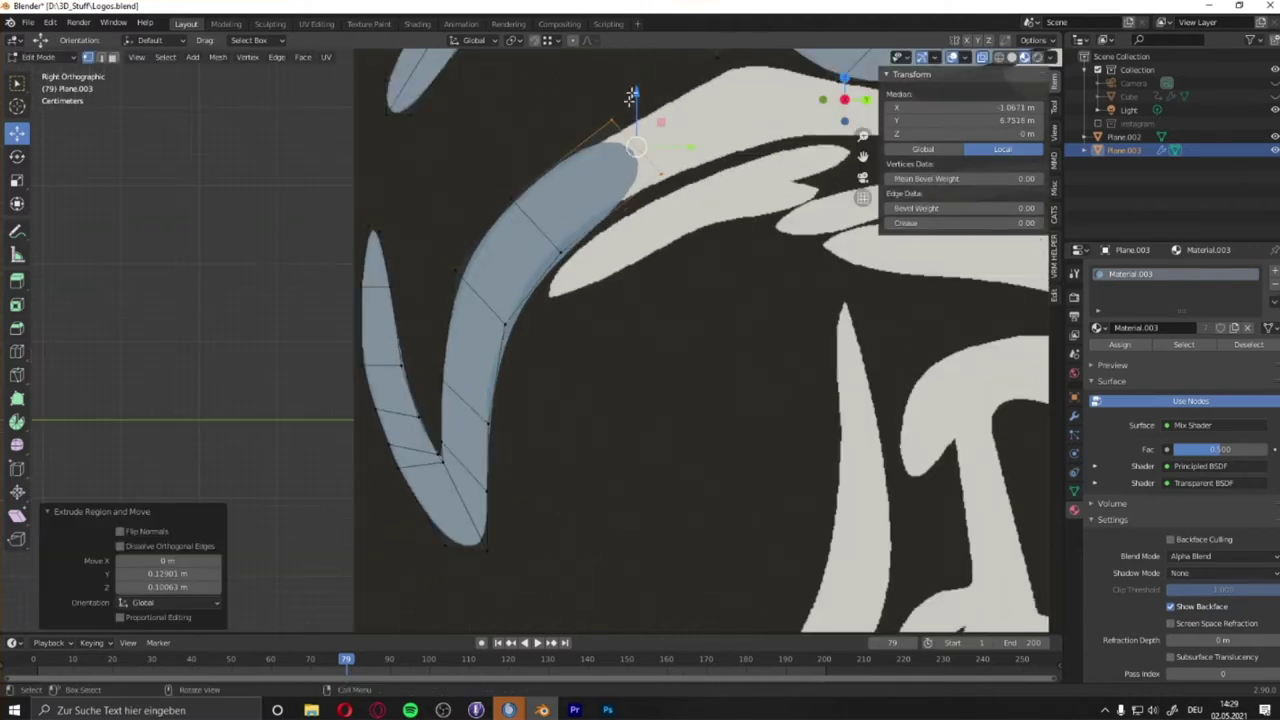
key("g")
scroll(568, 370, "up", 2)
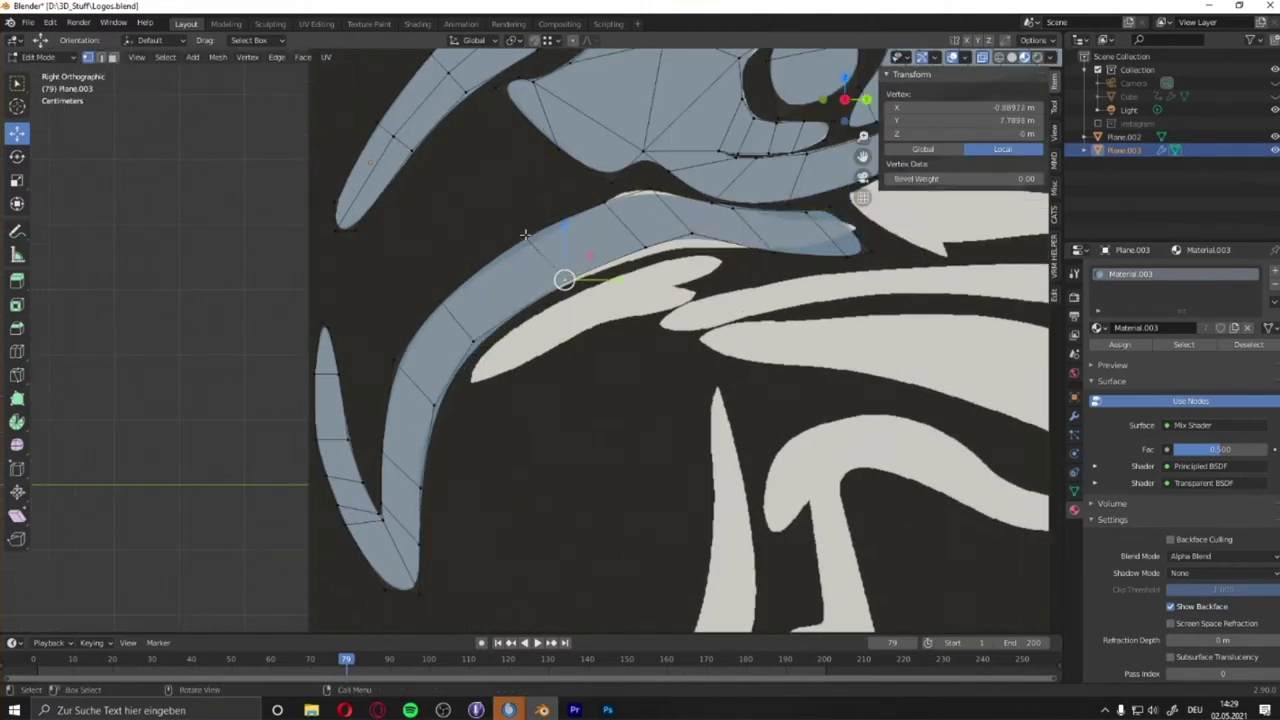
Move the edge vertices onto the stroke's outline.
left_click(606, 200)
scroll(691, 229, "up", 3)
key("g")
left_click(692, 190)
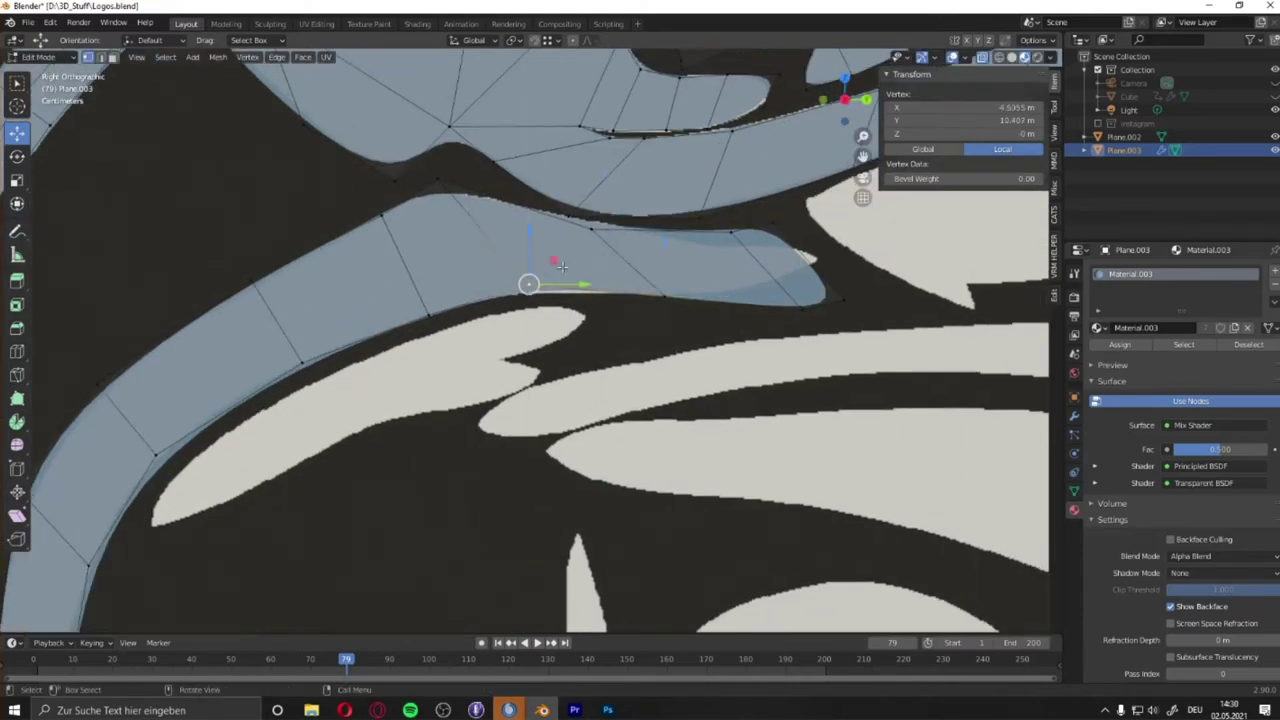
scroll(640, 250, "down", 2)
key("g")
left_click(668, 263)
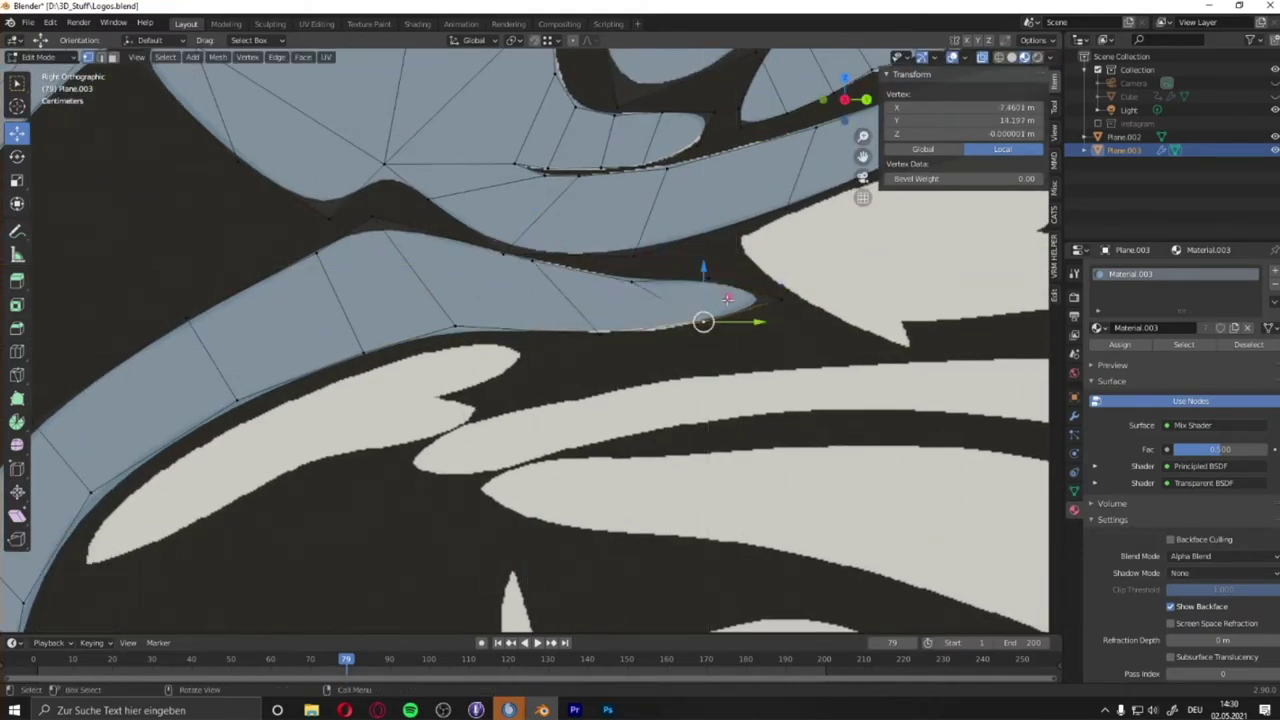
scroll(727, 298, "down", 5)
scroll(629, 320, "down", 3)
middle_click_drag(509, 409, 166, 270)
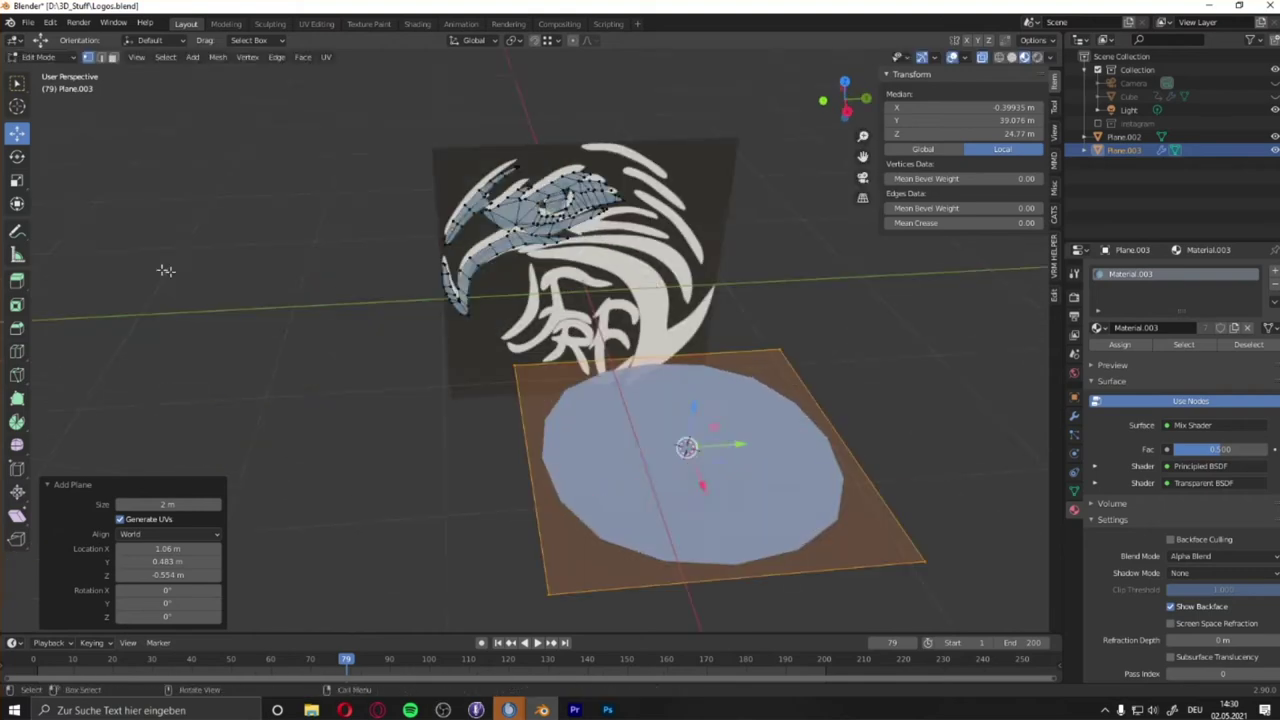
Shrink the new plane and position it on the leaf shape under the beak.
key("g")
left_click(657, 457)
middle_click_drag(657, 457, 614, 420)
key("g")
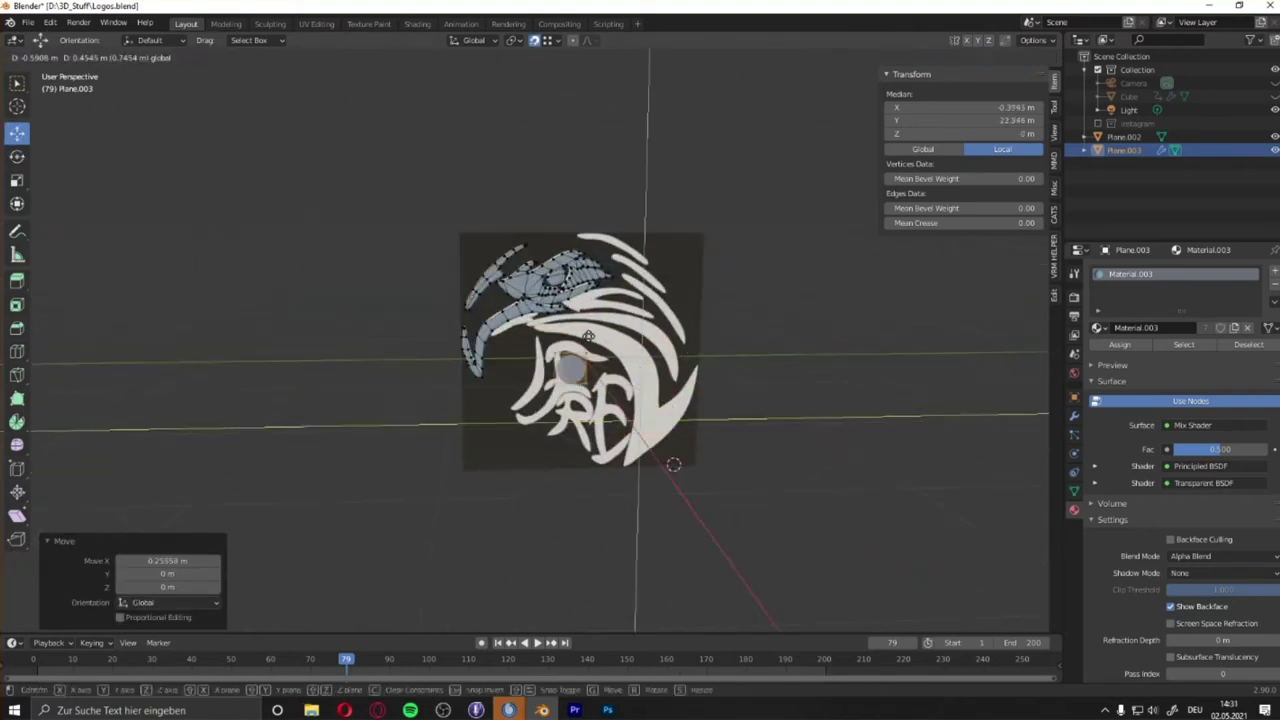
left_click(588, 336)
scroll(609, 323, "up", 3)
scroll(420, 323, "up", 3)
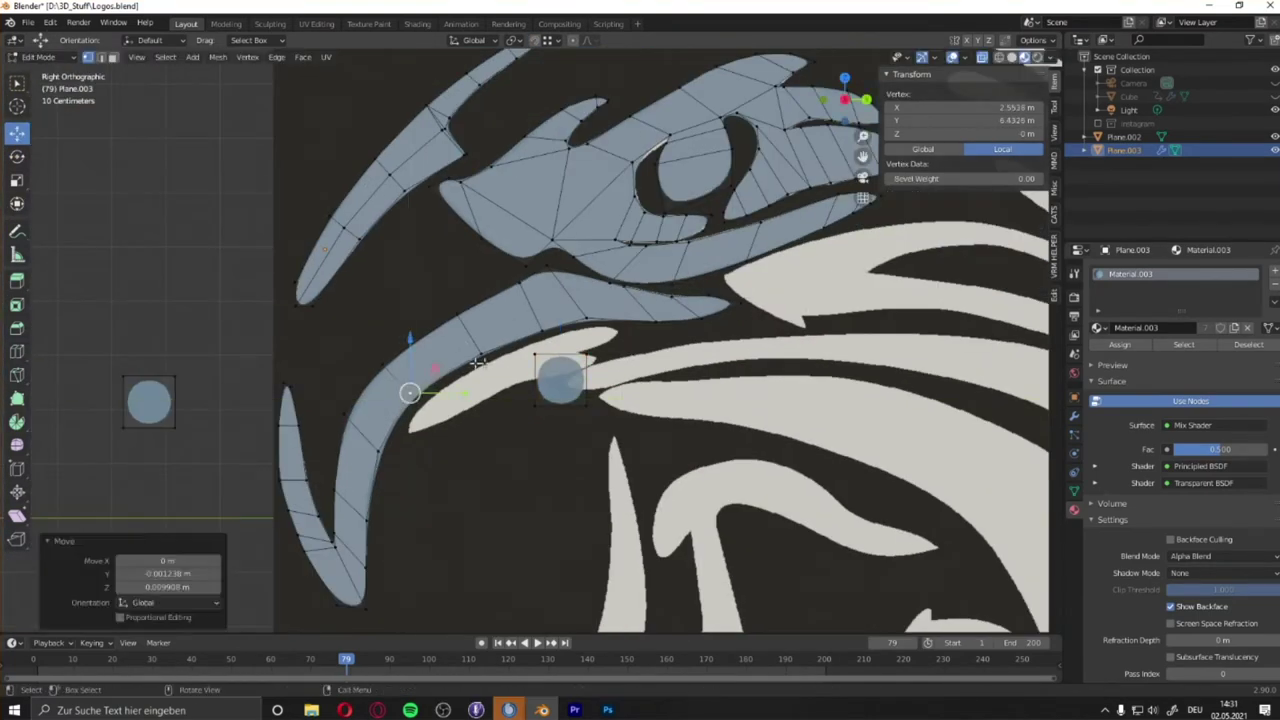
scroll(557, 371, "up", 2)
key("g")
left_click(478, 401)
scroll(478, 401, "up", 2)
Move the plane's vertices onto the leaf outline, out to the leaf tip.
left_click(539, 496)
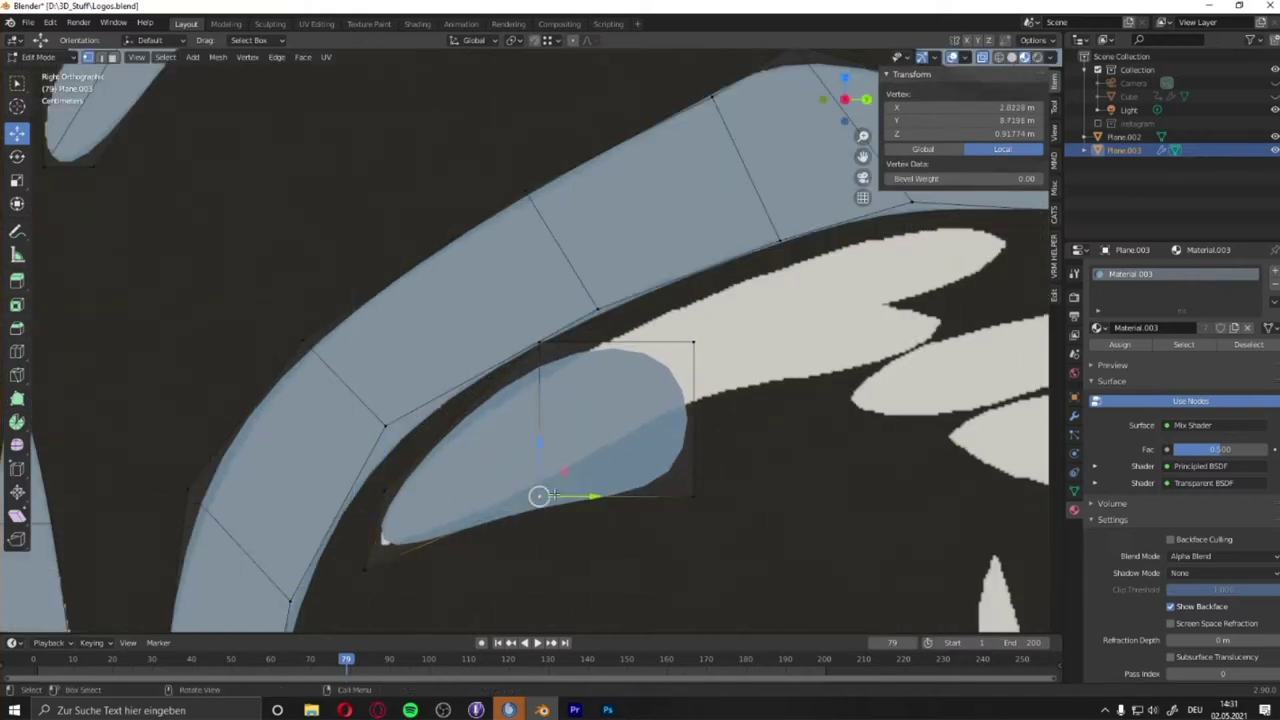
left_click(541, 347)
key("g")
middle_click_drag(642, 410, 680, 420, "shift")
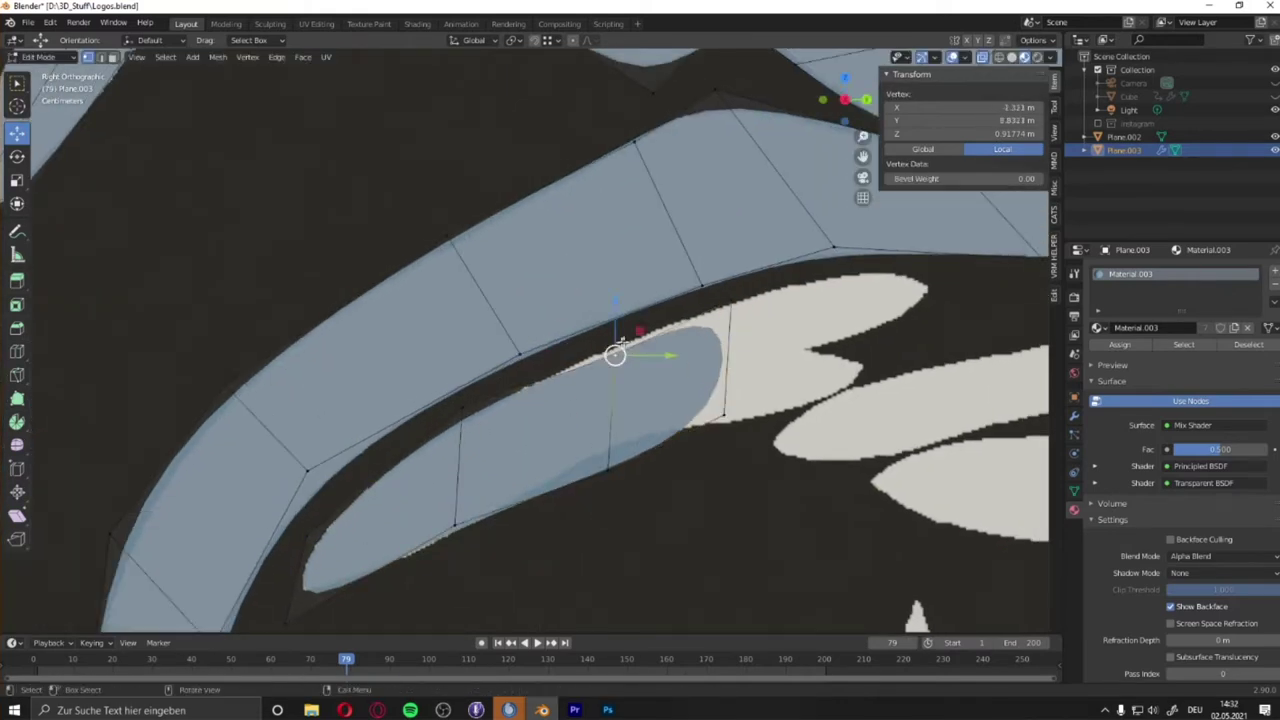
key("g")
left_click(750, 410)
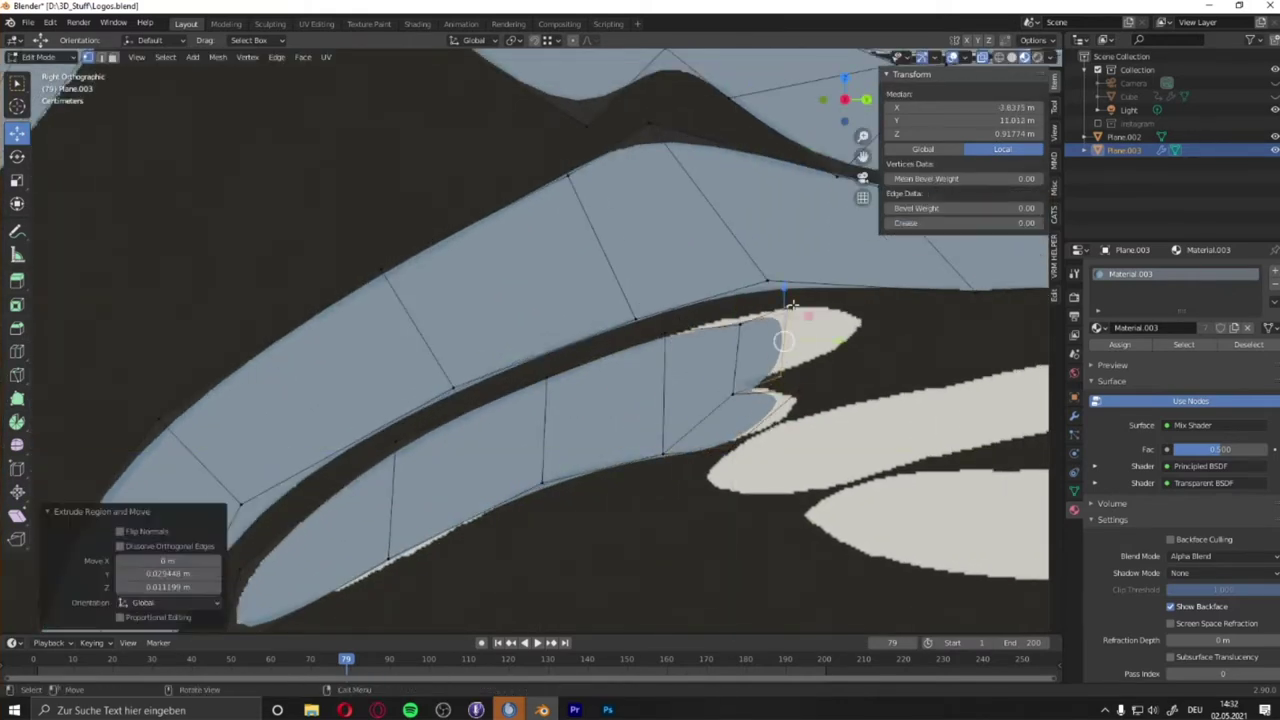
left_click(800, 386)
scroll(780, 400, "up", 2)
mouse_move(780, 400)
middle_mouse_down("shift")
mouse_move(730, 406)
mouse_move(537, 311)
middle_mouse_up("shift")
key("g")
left_click(843, 421)
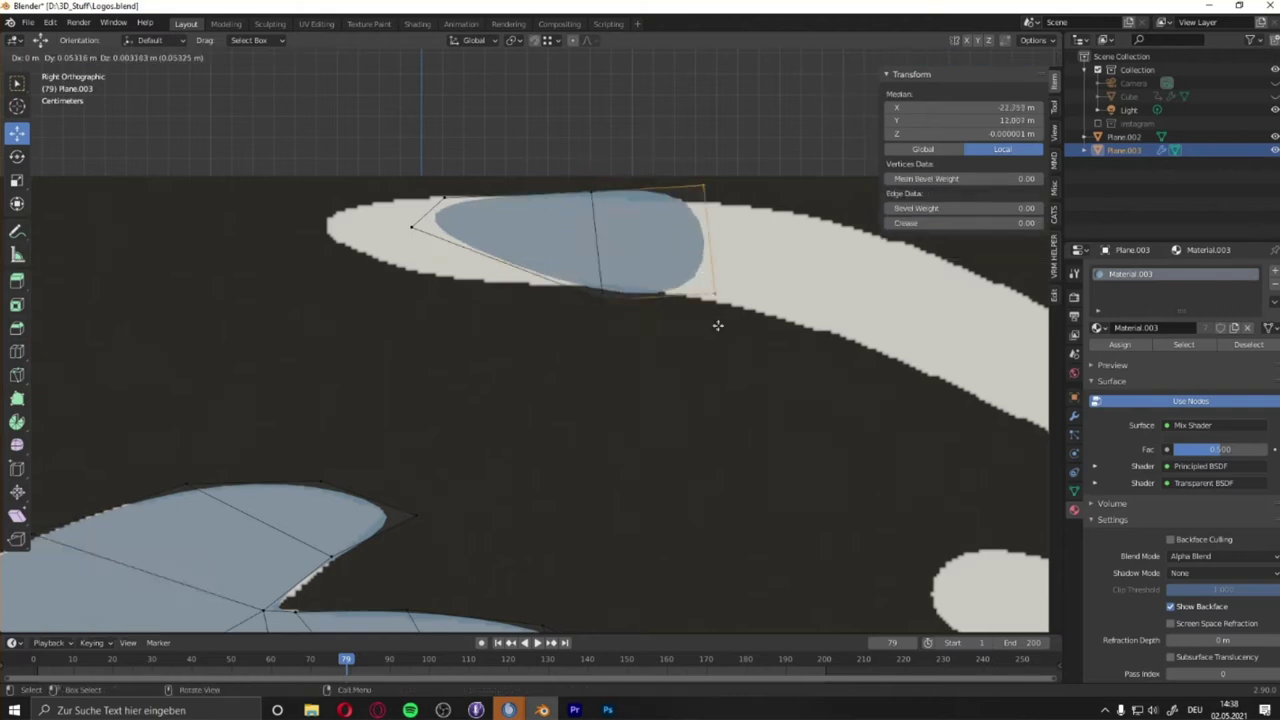
left_click(338, 220)
Extrude the mesh along the first long feather and fit its tip vertex.
left_click(338, 220)
scroll(494, 317, "down", 2)
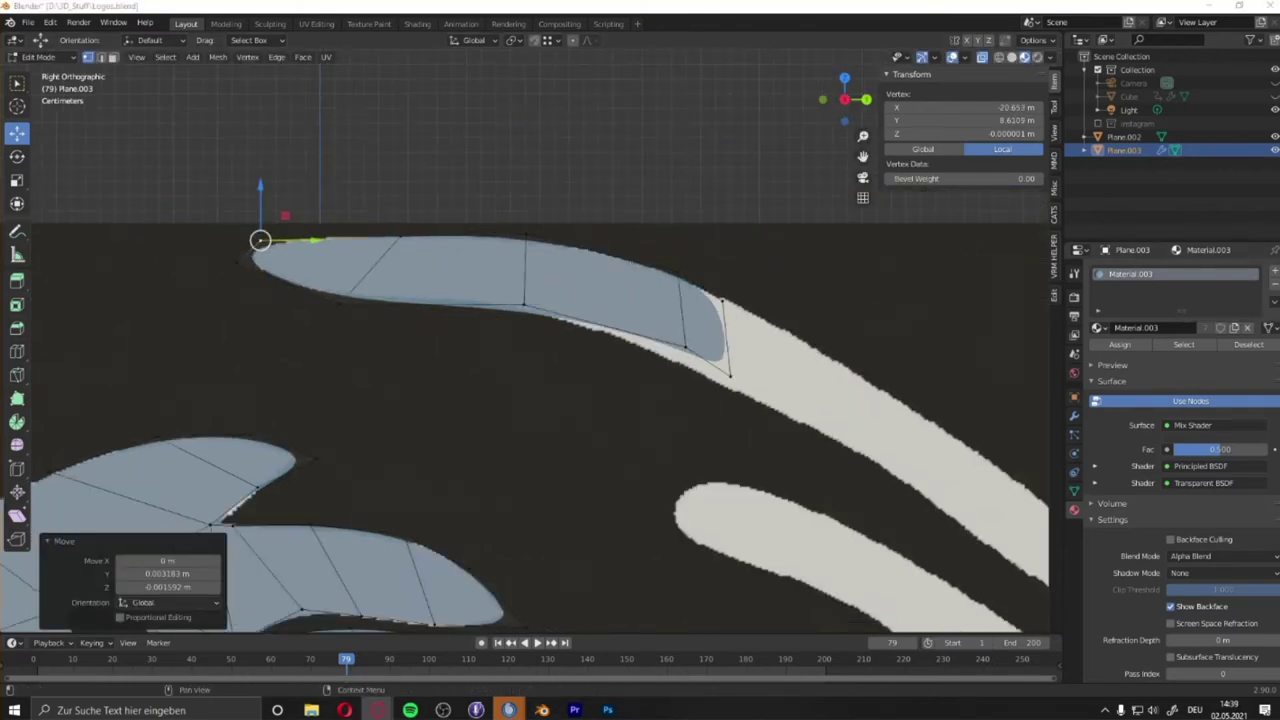
scroll(533, 297, "up", 1)
key("e")
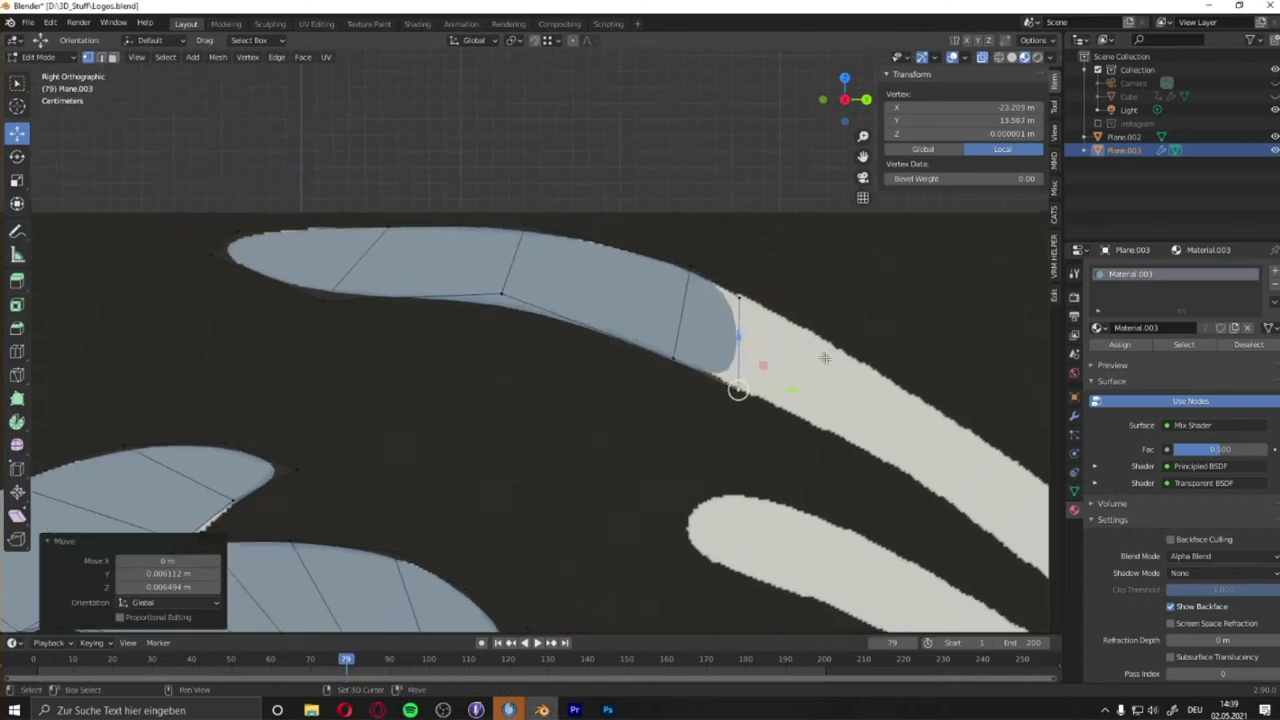
left_click(737, 386)
middle_click_drag(737, 386, 537, 214, "shift")
key("g")
left_click(841, 462)
left_click(908, 502)
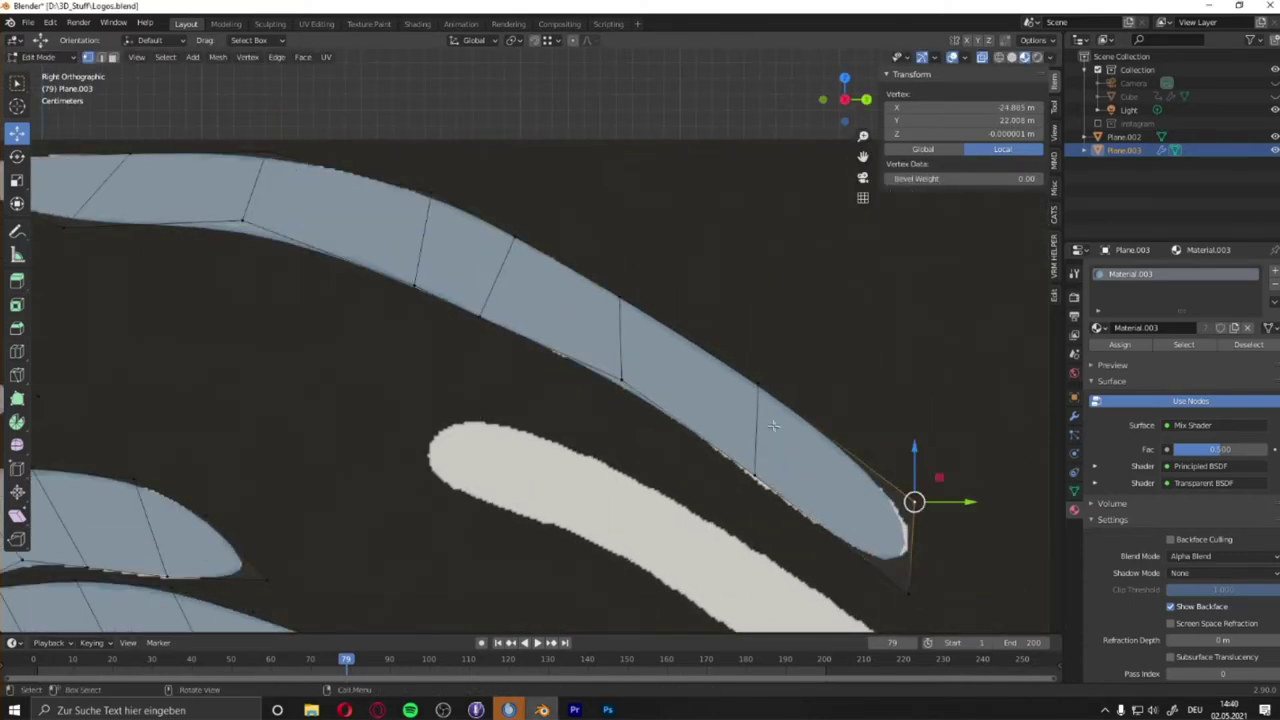
key("g")
left_click(918, 505)
scroll(643, 366, "down", 1)
scroll(627, 327, "down", 3)
Duplicate the feather mesh onto the second feather and extend it to that tip.
key("l")
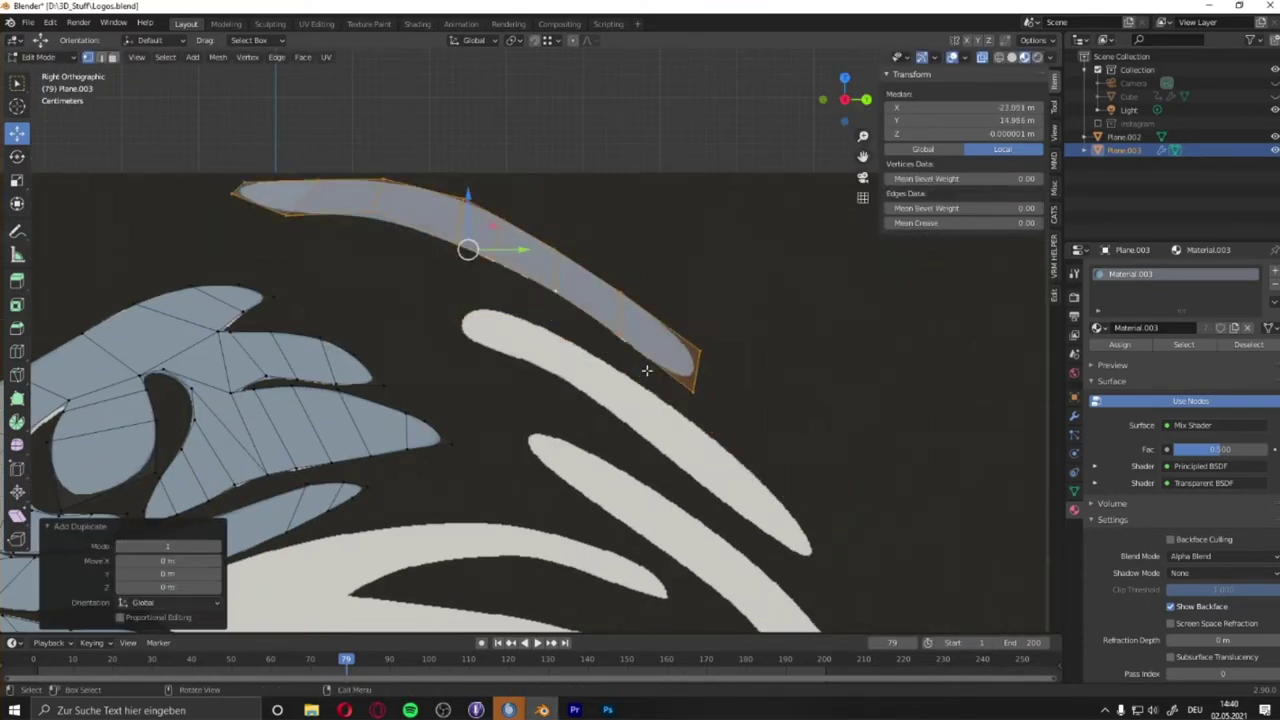
key("shift+d")
left_click(457, 330)
scroll(455, 257, "down", 1)
key("e")
left_click(531, 303)
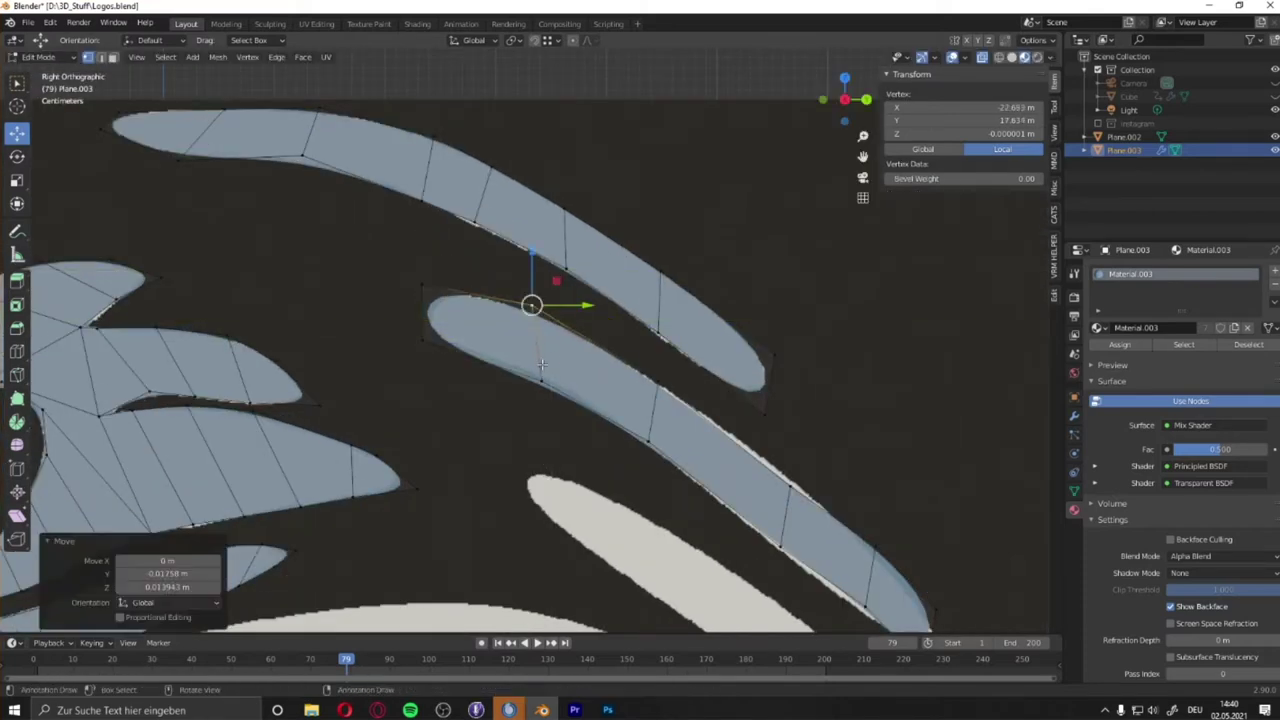
key("e")
left_click(657, 374)
scroll(657, 374, "up", 2)
key("g")
left_click(808, 466)
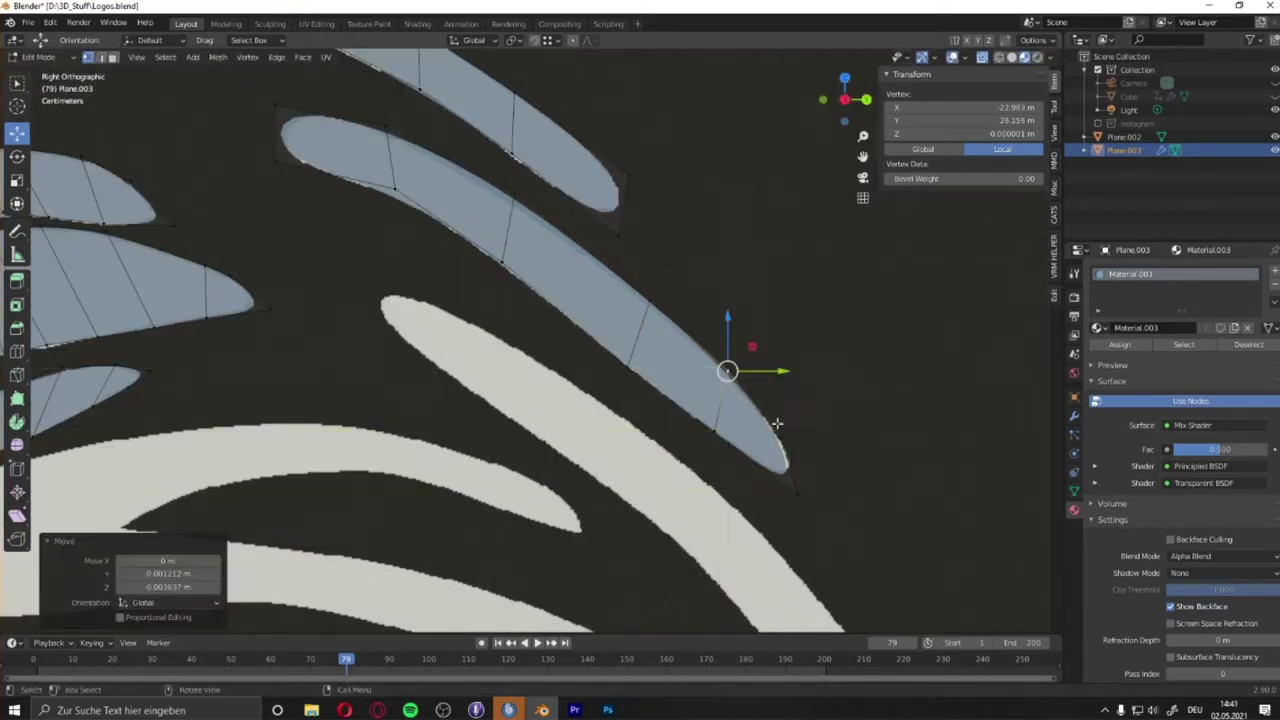
scroll(660, 410, "down", 2)
scroll(659, 410, "down", 4)
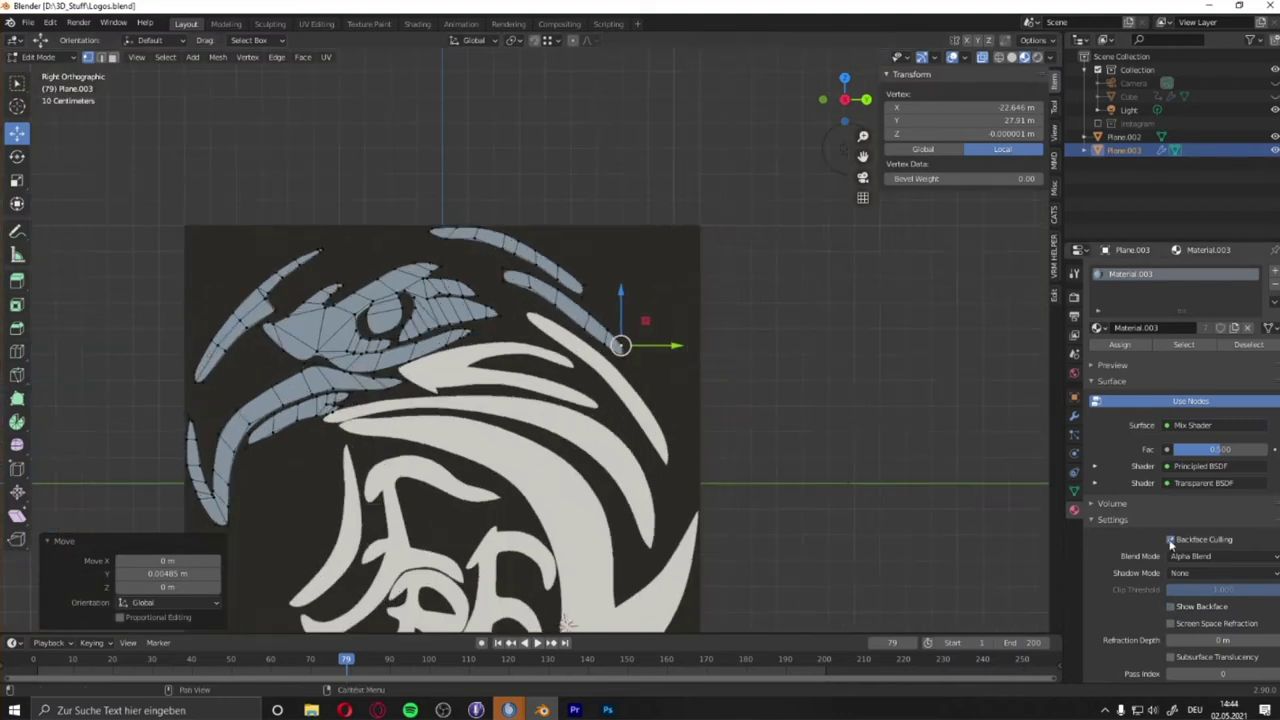
scroll(624, 339, "up", 4)
Orbit to check the traced feathers from an angle and select the feather-tip vertex.
mouse_move(536, 314)
middle_mouse_down()
mouse_move(682, 316)
mouse_move(761, 380)
middle_mouse_up()
scroll(682, 316, "up", 2)
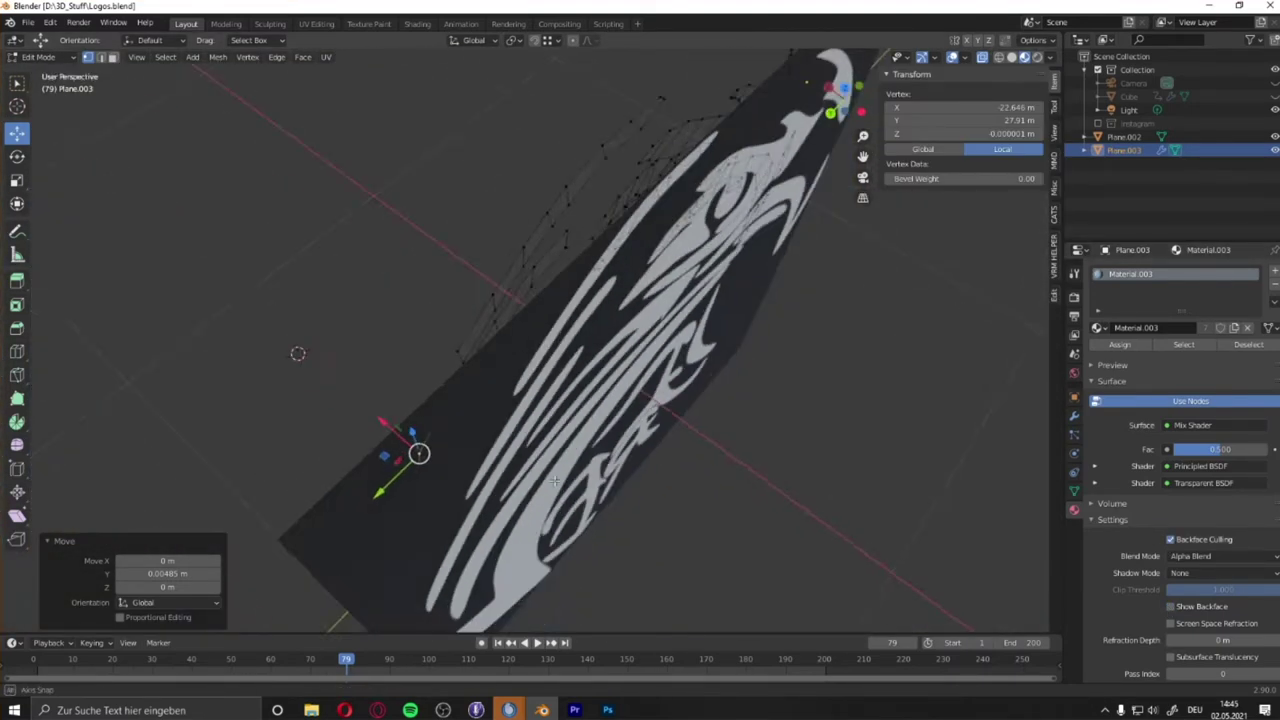
scroll(761, 380, "up", 2)
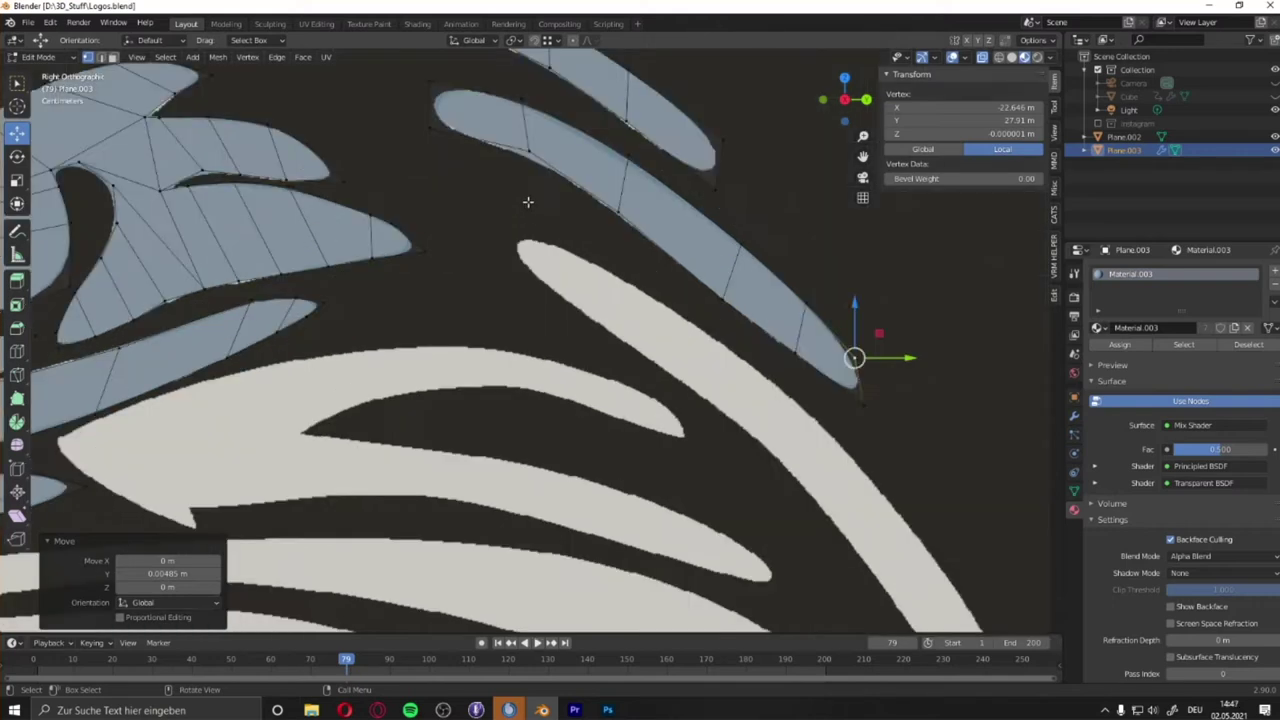
left_click(528, 150)
Duplicate a small face and extrude it along the next long white feather.
left_click(541, 77)
scroll(541, 77, "down", 1)
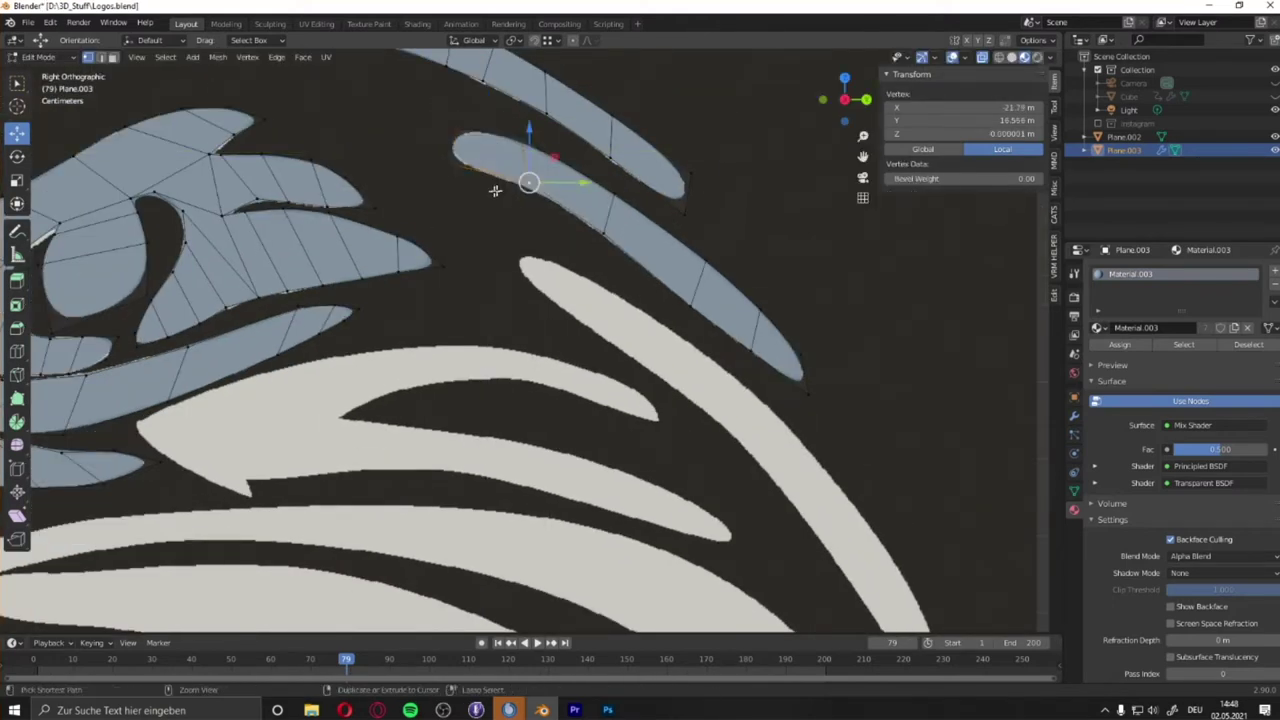
key("shift+d")
left_click(509, 225)
key("e")
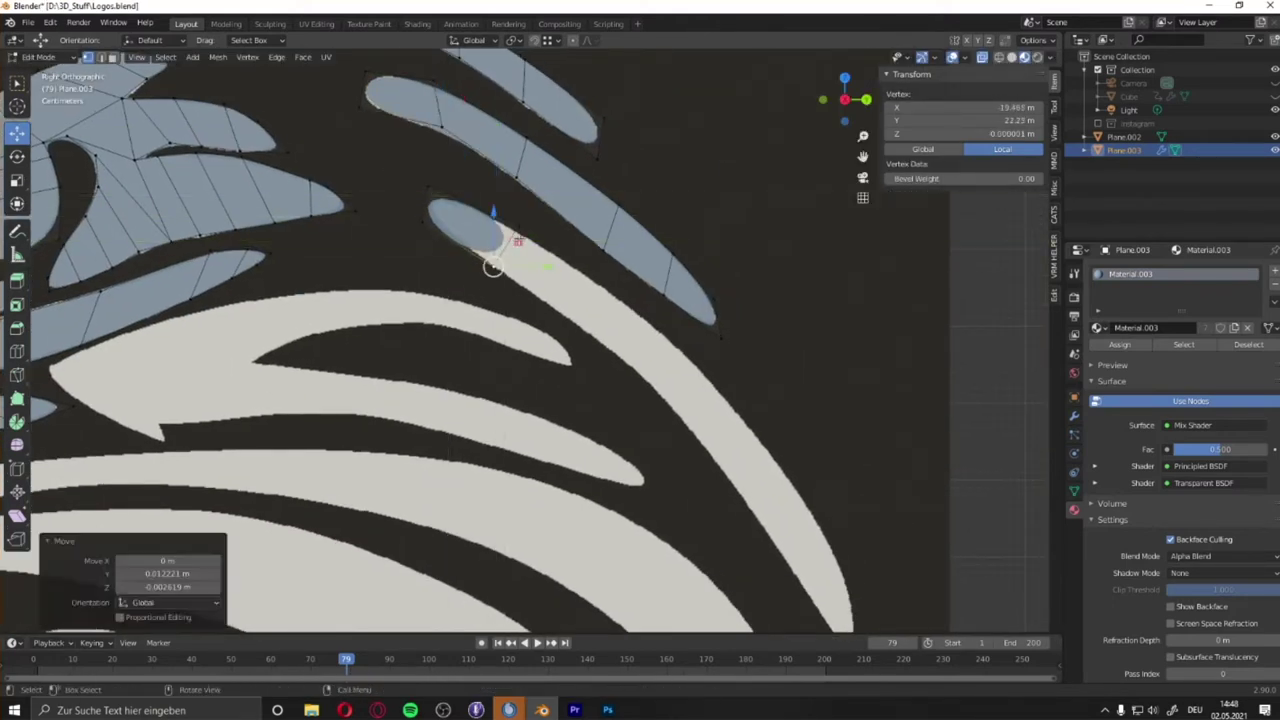
left_click(875, 547)
scroll(875, 547, "down", 2)
scroll(843, 514, "up", 3)
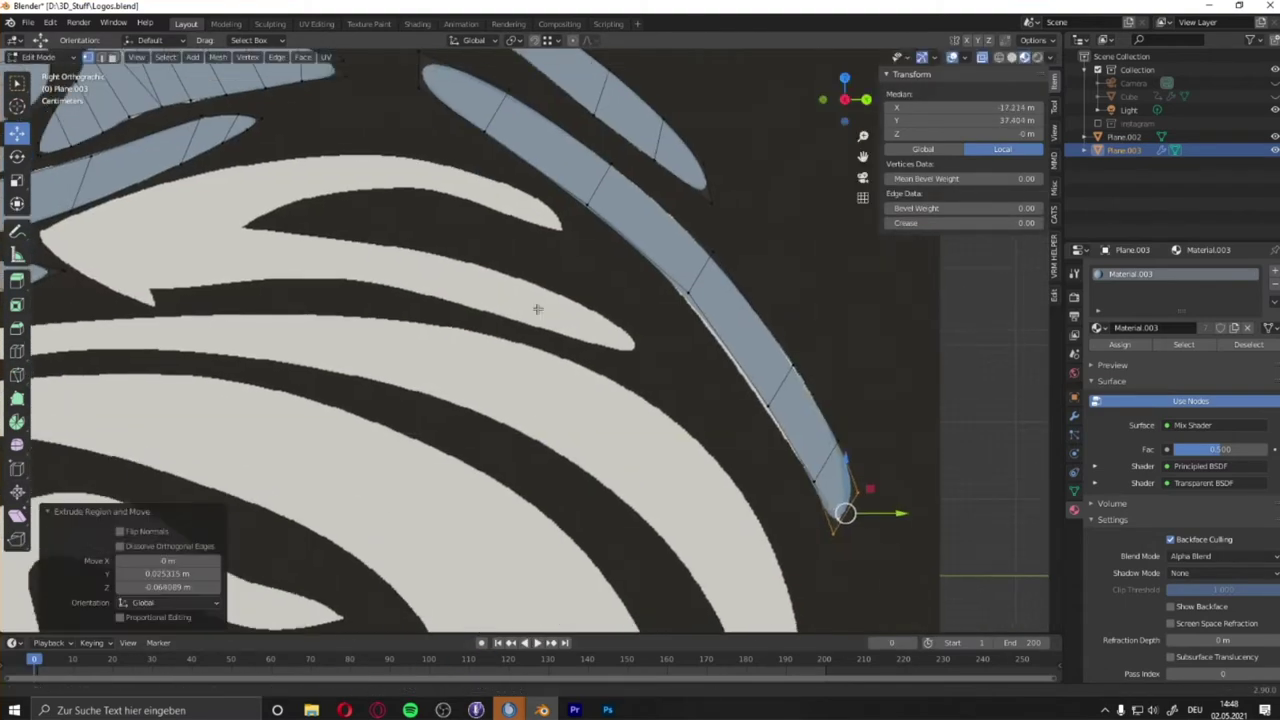
left_click(690, 293)
Copy a small piece onto the wide wing shape and stretch a corner to its outline.
key("l")
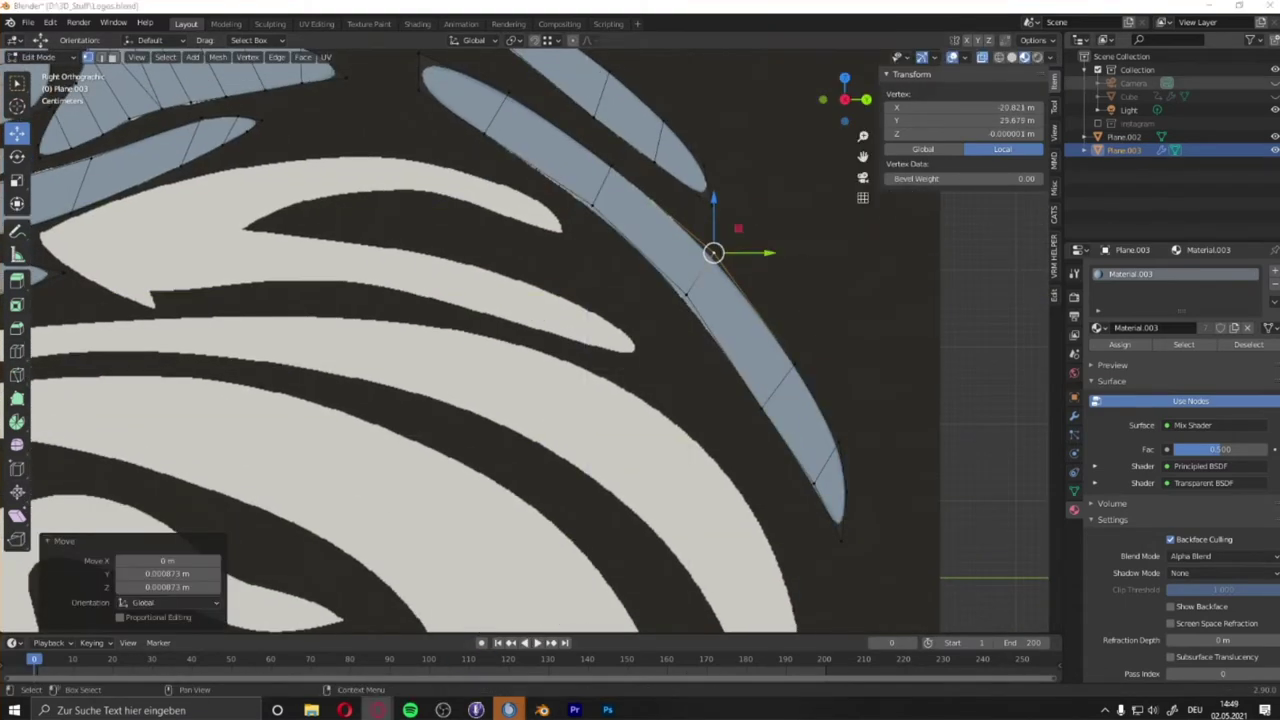
scroll(714, 251, "down", 2)
key("shift+d")
left_click(466, 308)
scroll(417, 281, "up", 2)
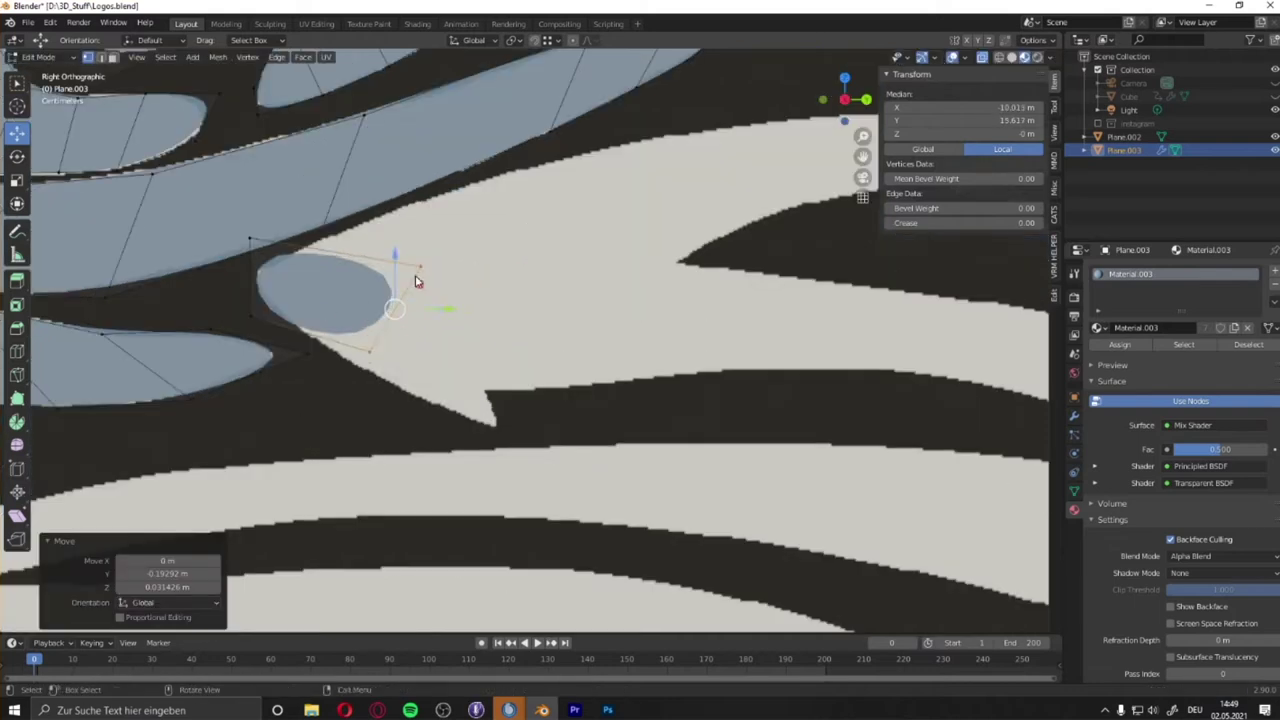
key("g")
left_click(480, 230)
left_click(251, 309)
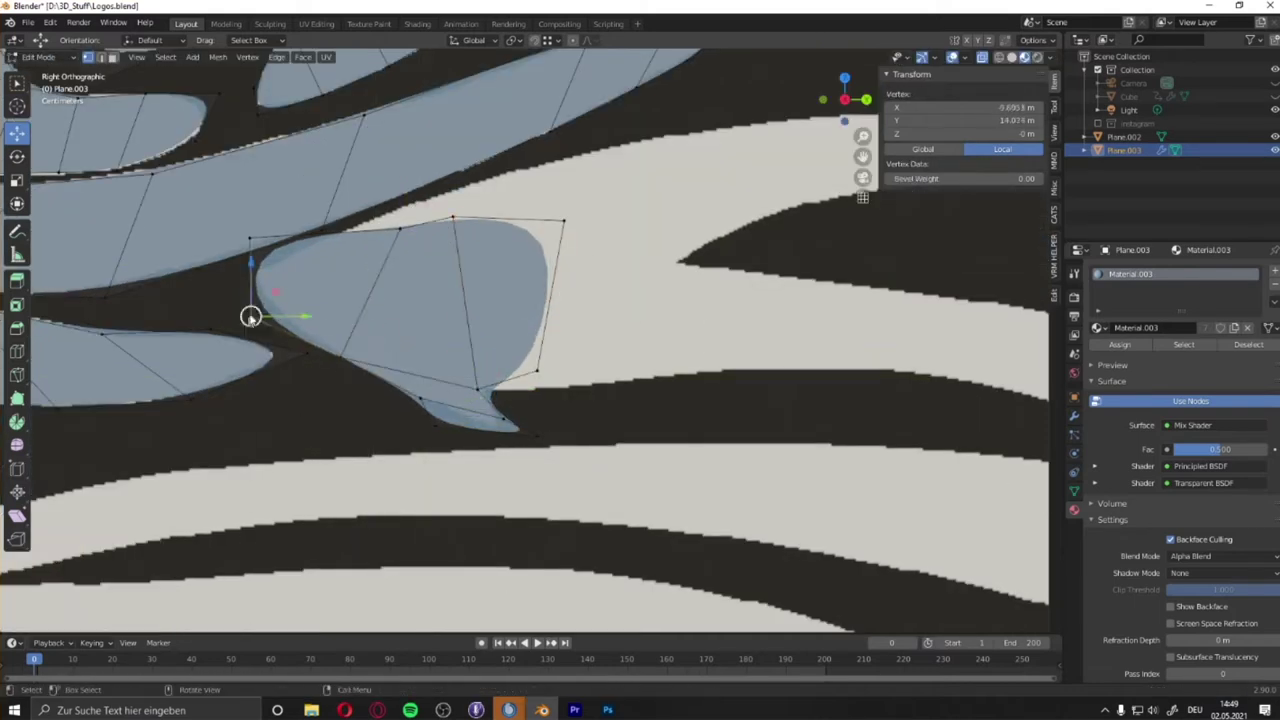
Move the piece's other corners to the wing's top edge and left point.
key("g")
left_click(265, 300)
left_click(563, 220)
key("g")
left_click(439, 163)
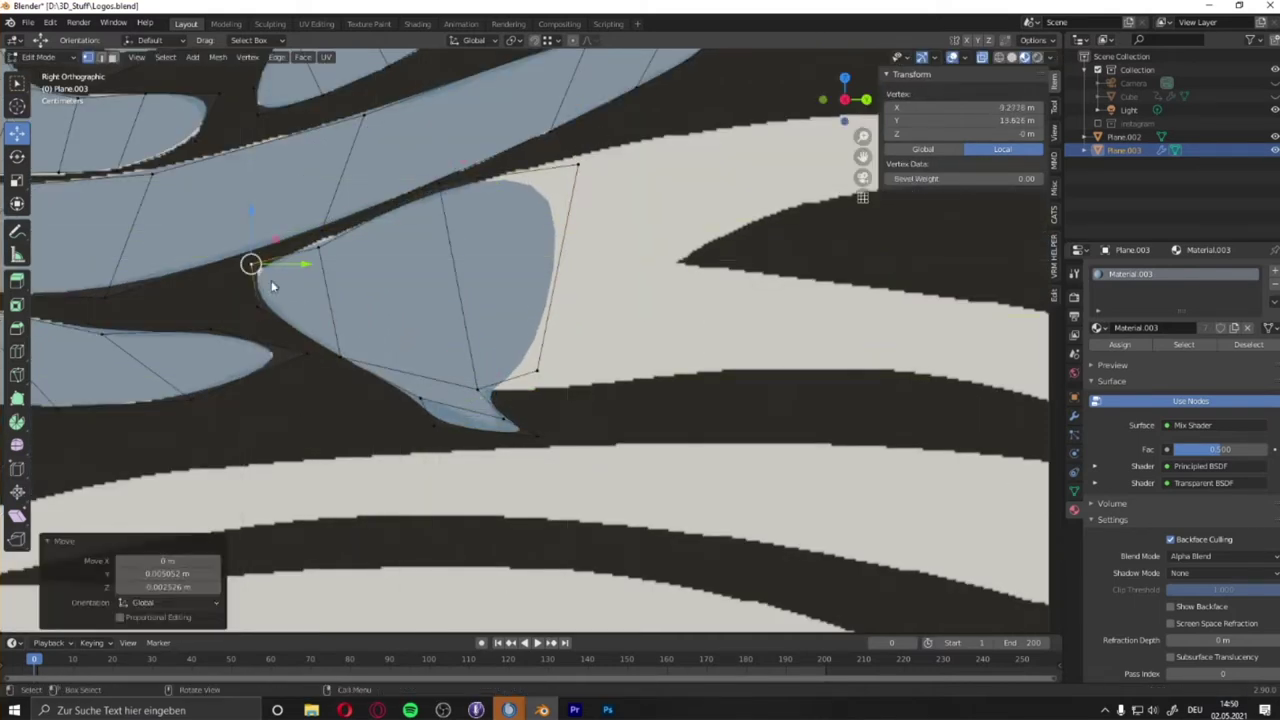
scroll(300, 300, "up", 2)
left_click(160, 250)
key("g")
left_click(272, 358)
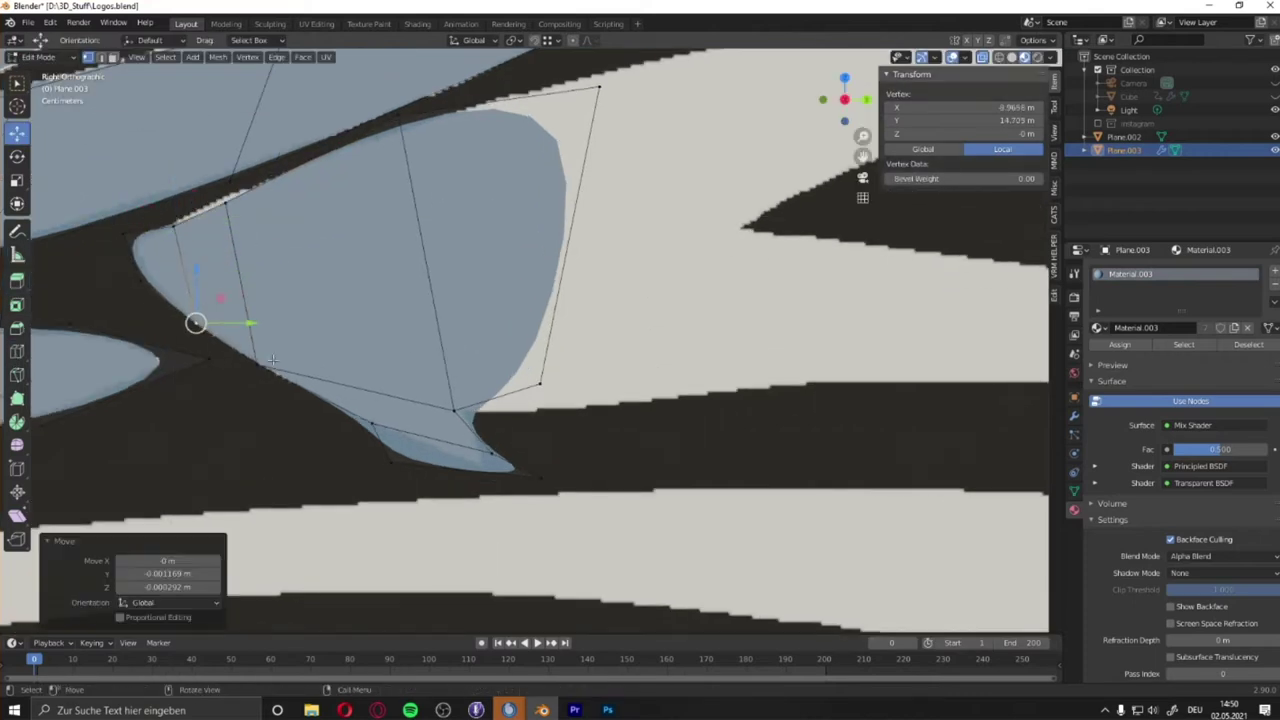
Nudge the piece's lower tip vertex onto the wing outline.
left_click(491, 453)
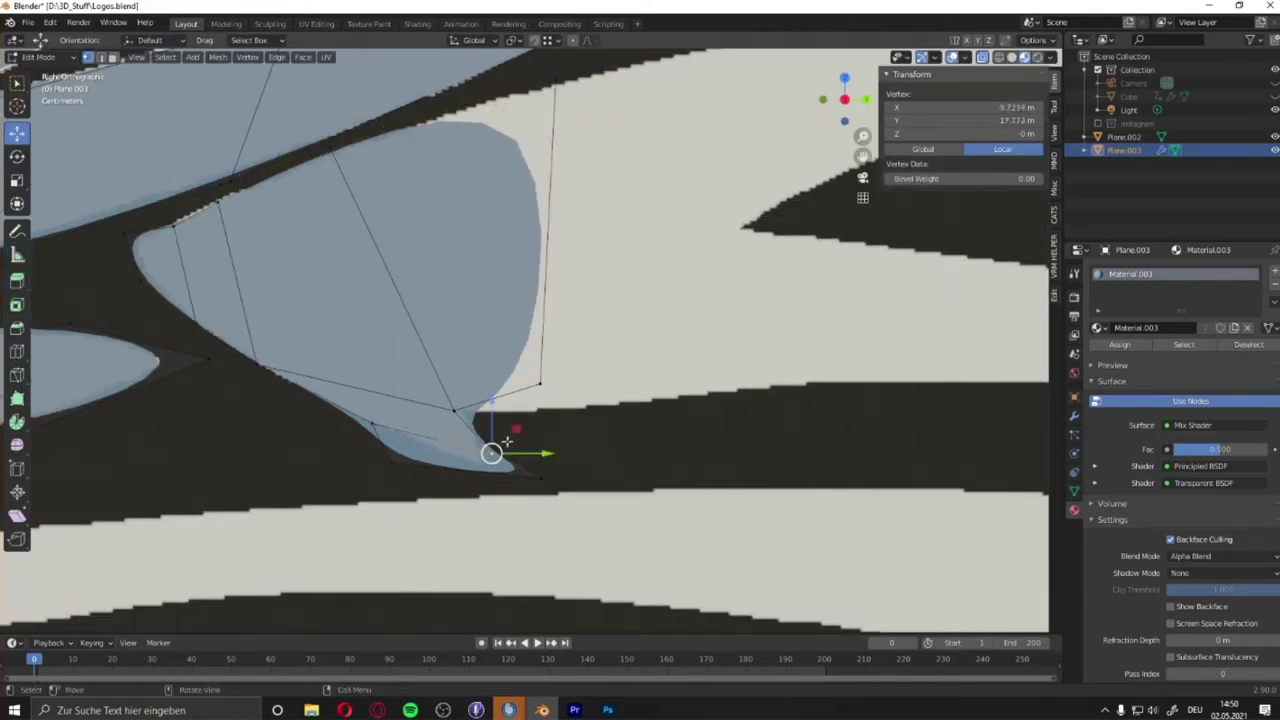
scroll(413, 440, "up", 2)
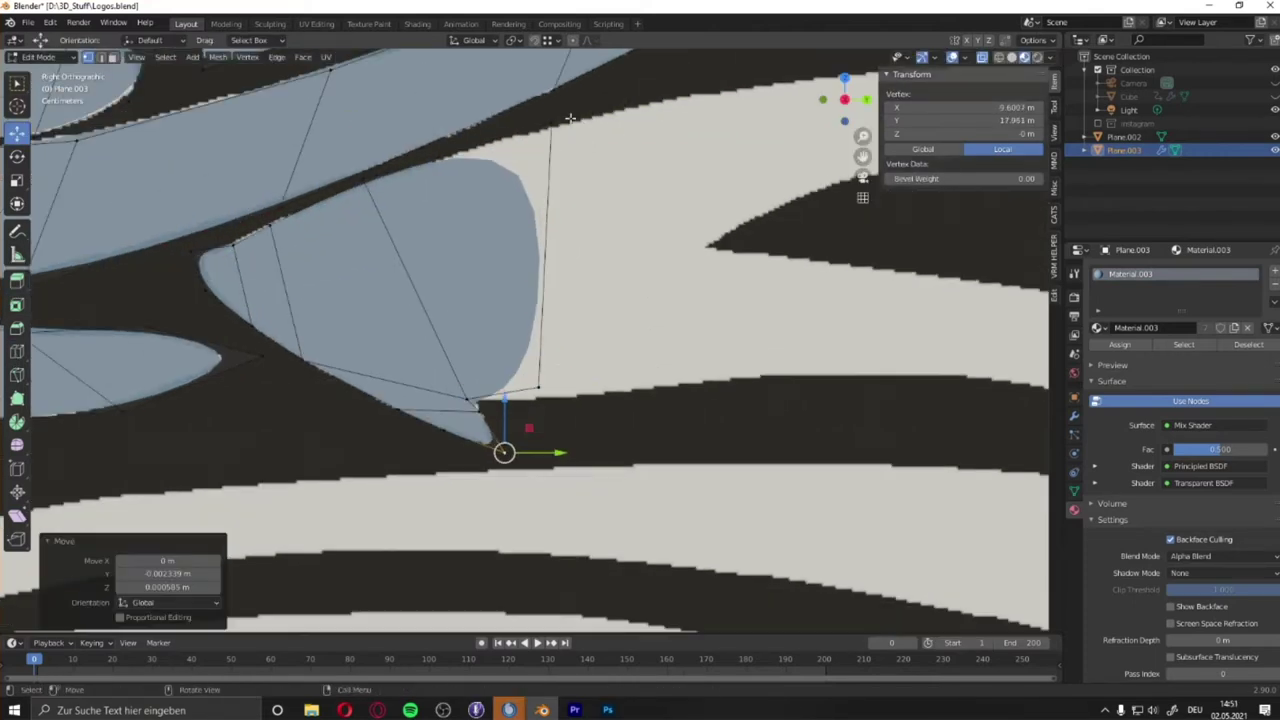
left_click(539, 385)
left_click_drag(551, 122, 553, 122)
scroll(450, 330, "up", 3)
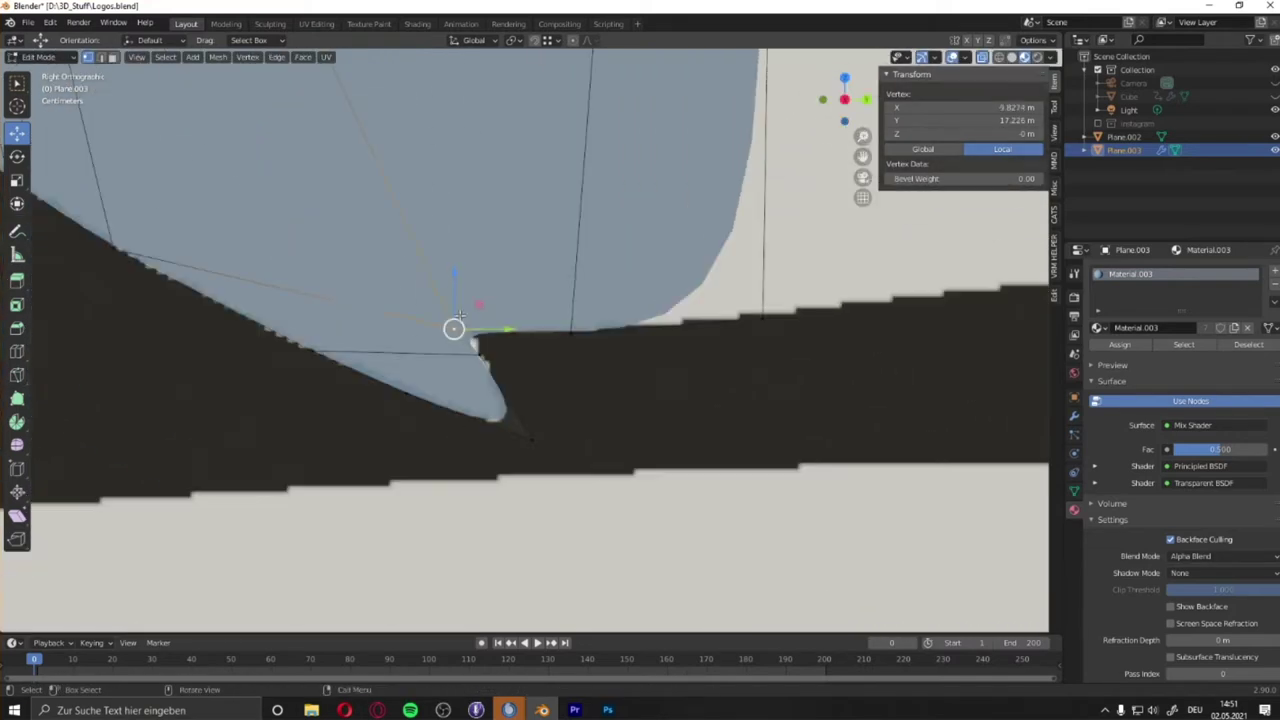
scroll(450, 330, "down", 2)
Box-select the piece's right edge and extrude it twice along the stripe.
key("shift+b")
left_click_drag(490, 205, 533, 263)
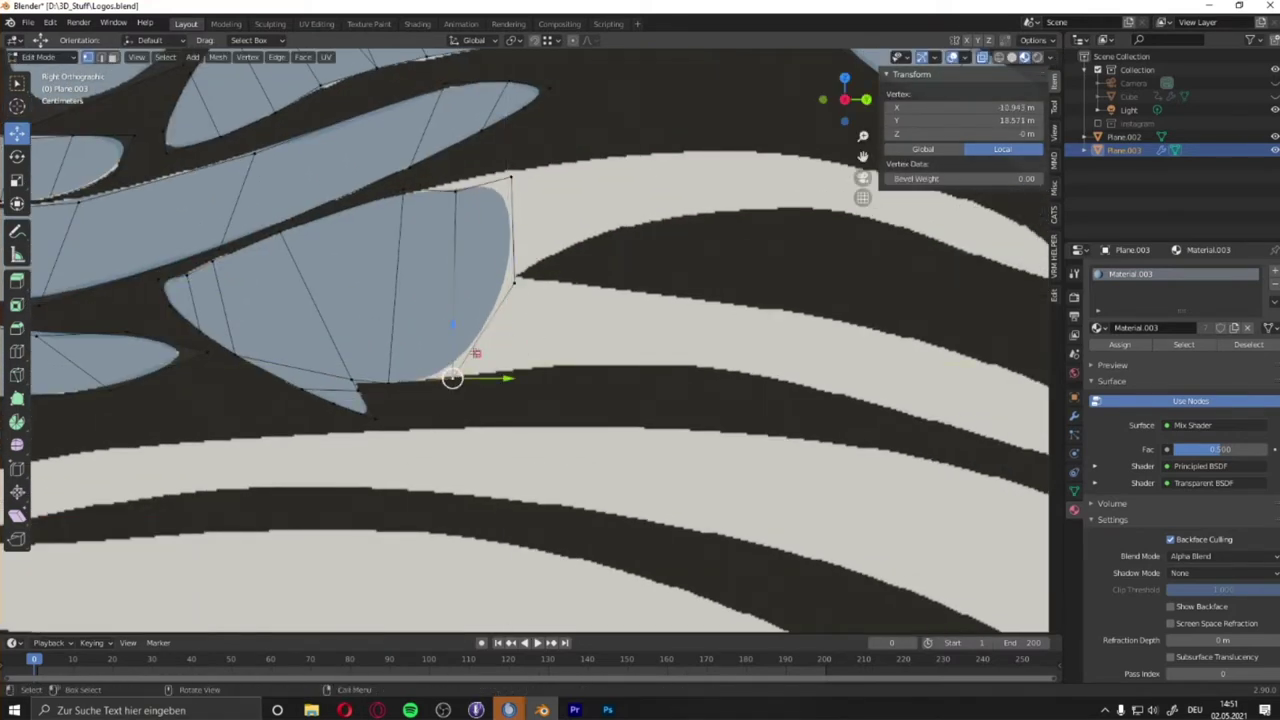
key("e")
left_click(660, 229)
key("e")
left_click(709, 386)
Extrude once more and pull the strip's vertices onto the stripe edges up to its tip.
key("e")
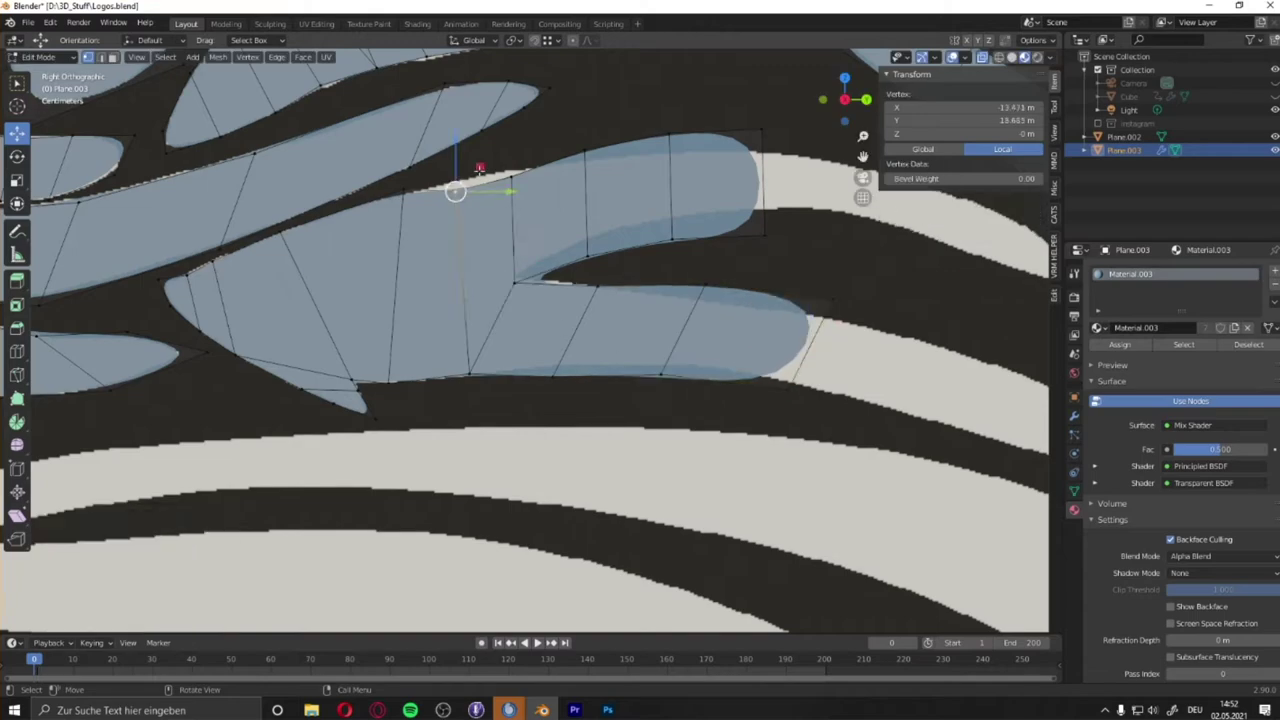
left_click(524, 256)
left_click(560, 257)
mouse_move(560, 257)
left_mouse_down()
mouse_move(571, 283)
mouse_move(540, 263)
left_mouse_up()
middle_click_drag(669, 177, 697, 131, "shift")
left_click(629, 206)
left_click_drag(629, 206, 666, 320)
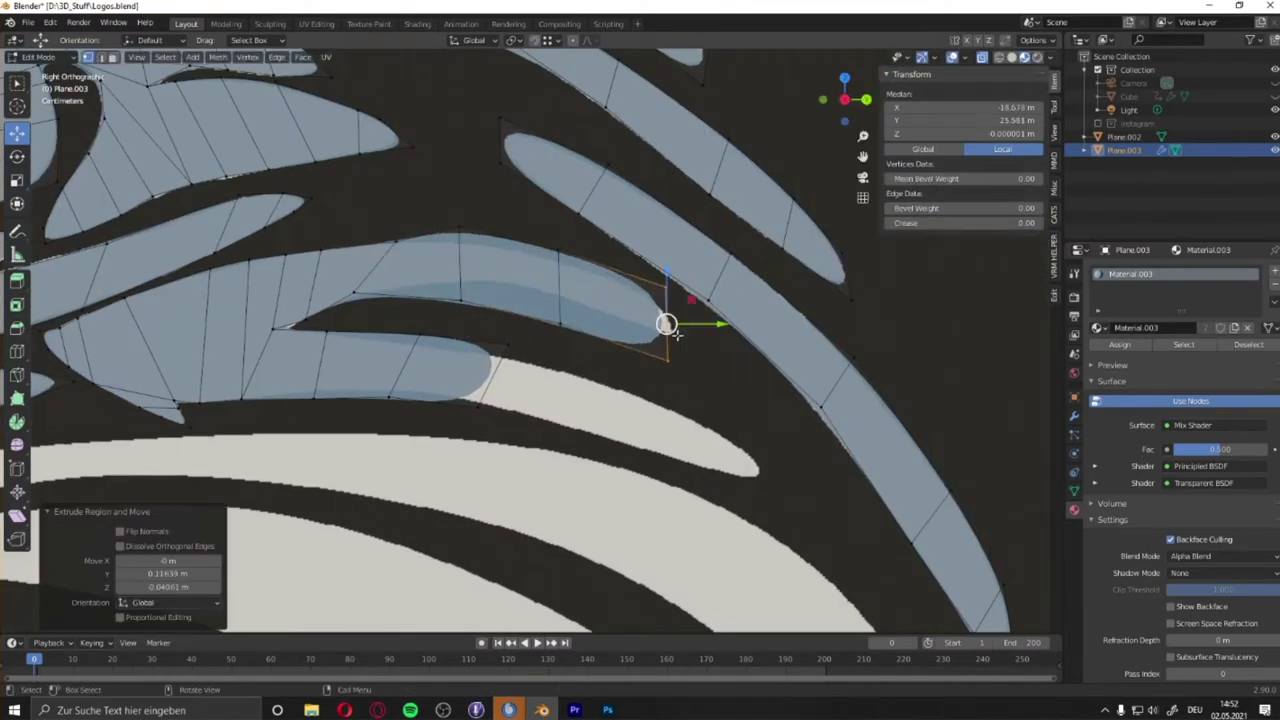
middle_click_drag(666, 320, 565, 314, "shift")
left_click(609, 260)
mouse_move(609, 260)
left_mouse_down()
mouse_move(766, 237)
mouse_move(609, 262)
left_mouse_up()
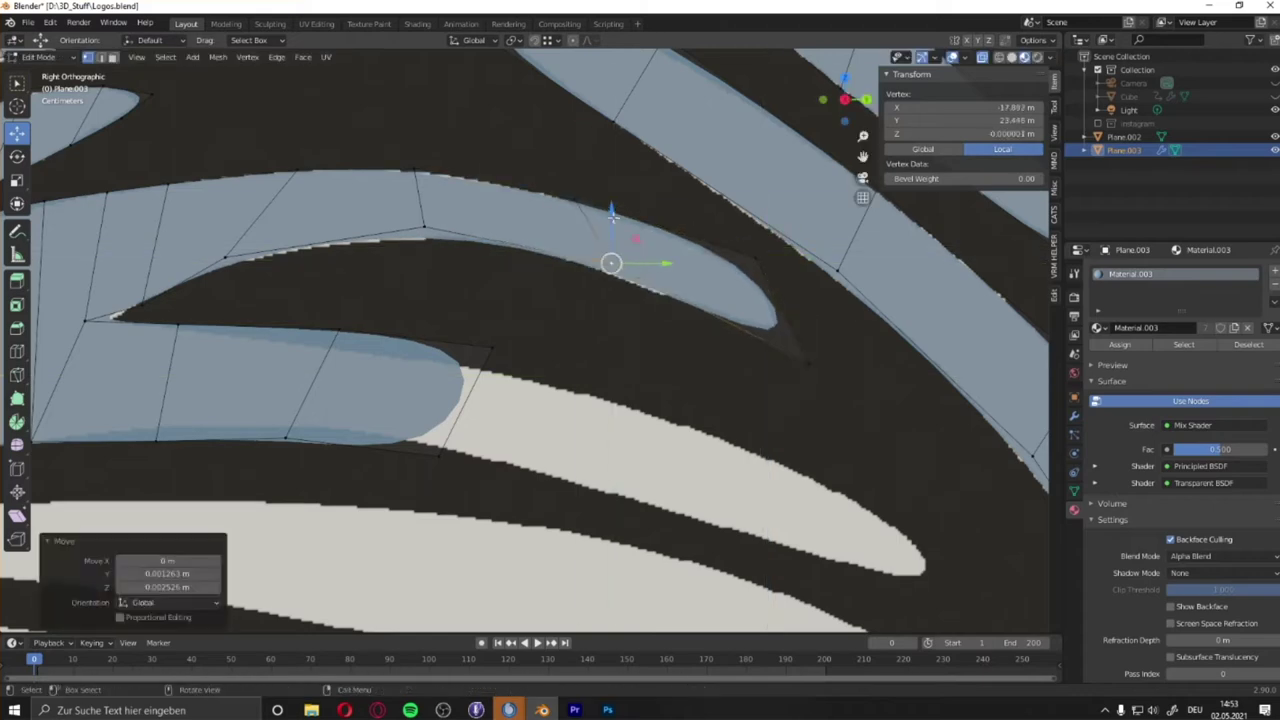
mouse_move(609, 262)
middle_mouse_down("shift")
mouse_move(497, 284)
mouse_move(880, 400)
middle_mouse_up("shift")
left_click_drag(880, 400, 926, 413)
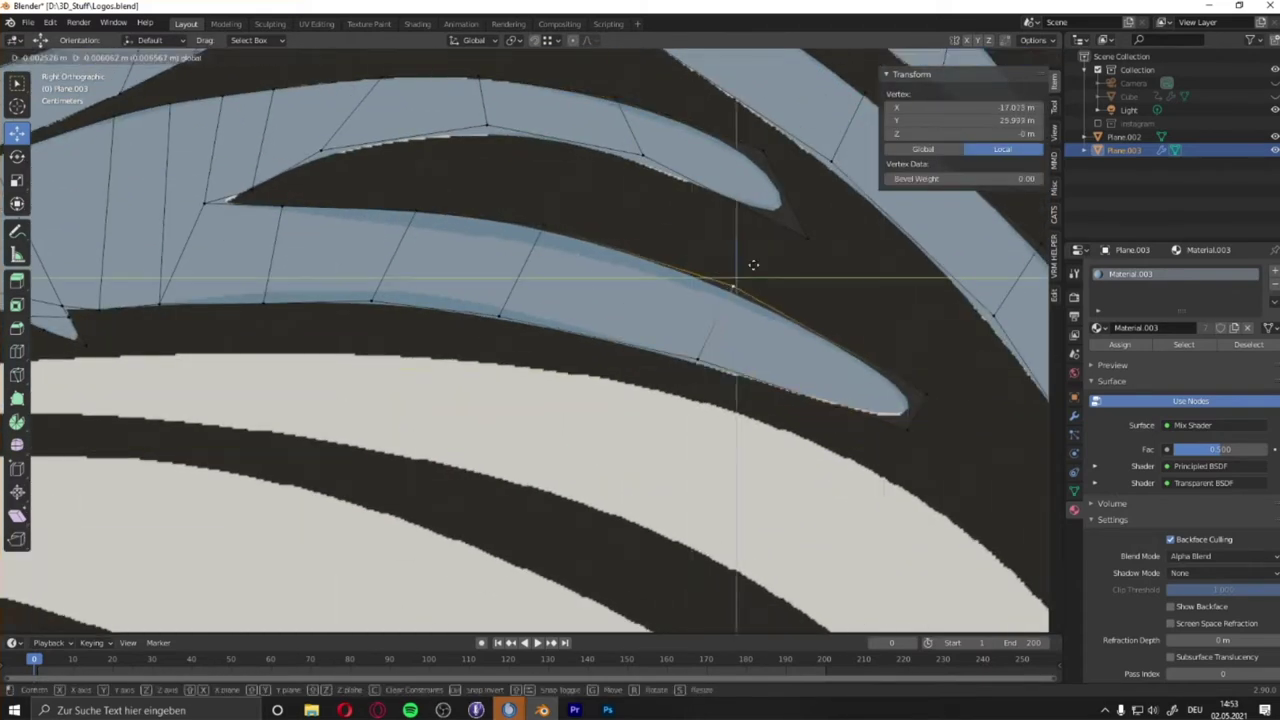
left_click(431, 201)
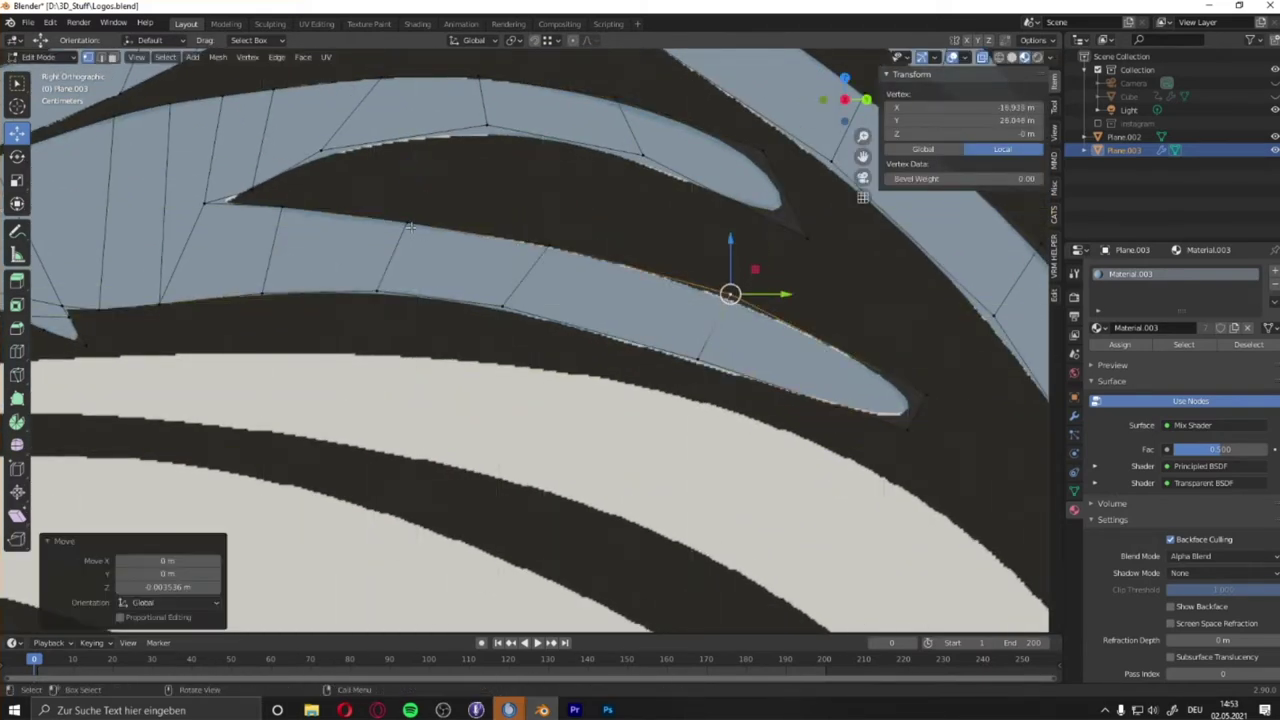
Select the strip's end vertices and extend them into the next white stripe.
middle_click_drag(729, 291, 500, 190, "shift")
scroll(500, 190, "down", 5)
scroll(800, 401, "up", 5)
scroll(800, 401, "down", 3)
left_click_drag(448, 295, 376, 343)
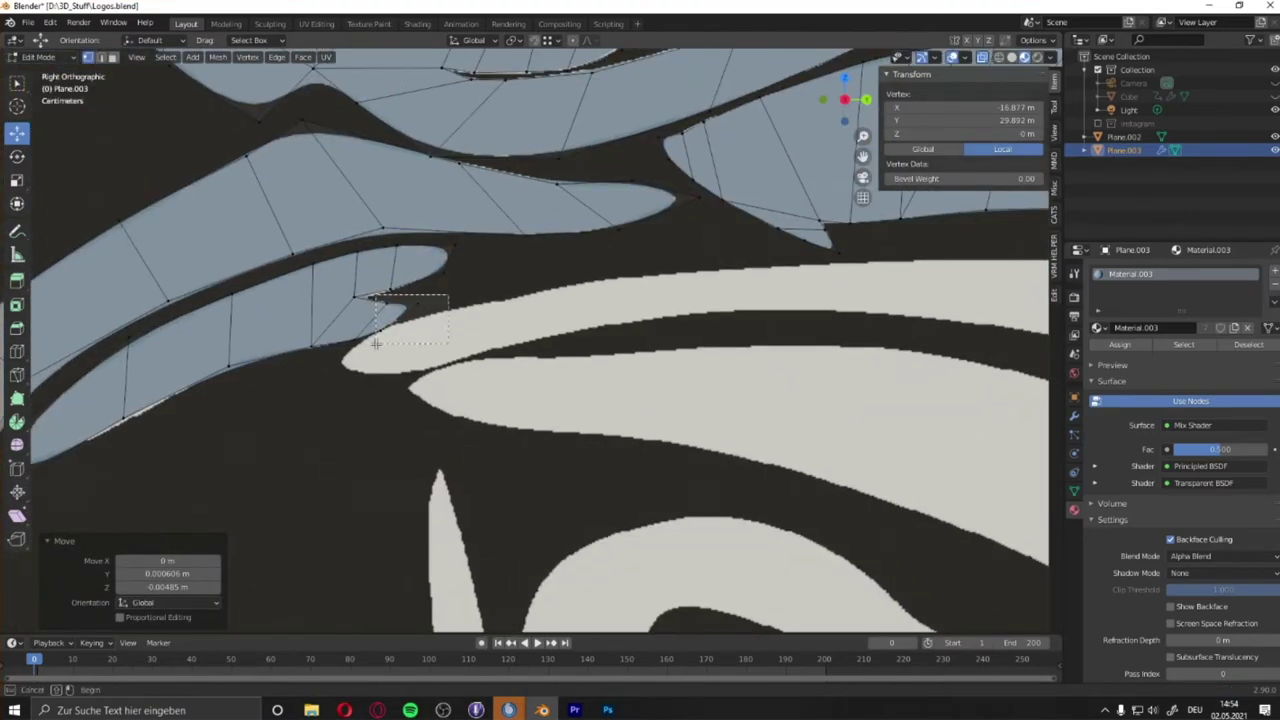
scroll(460, 342, "up", 2)
scroll(449, 314, "up", 2)
key("g")
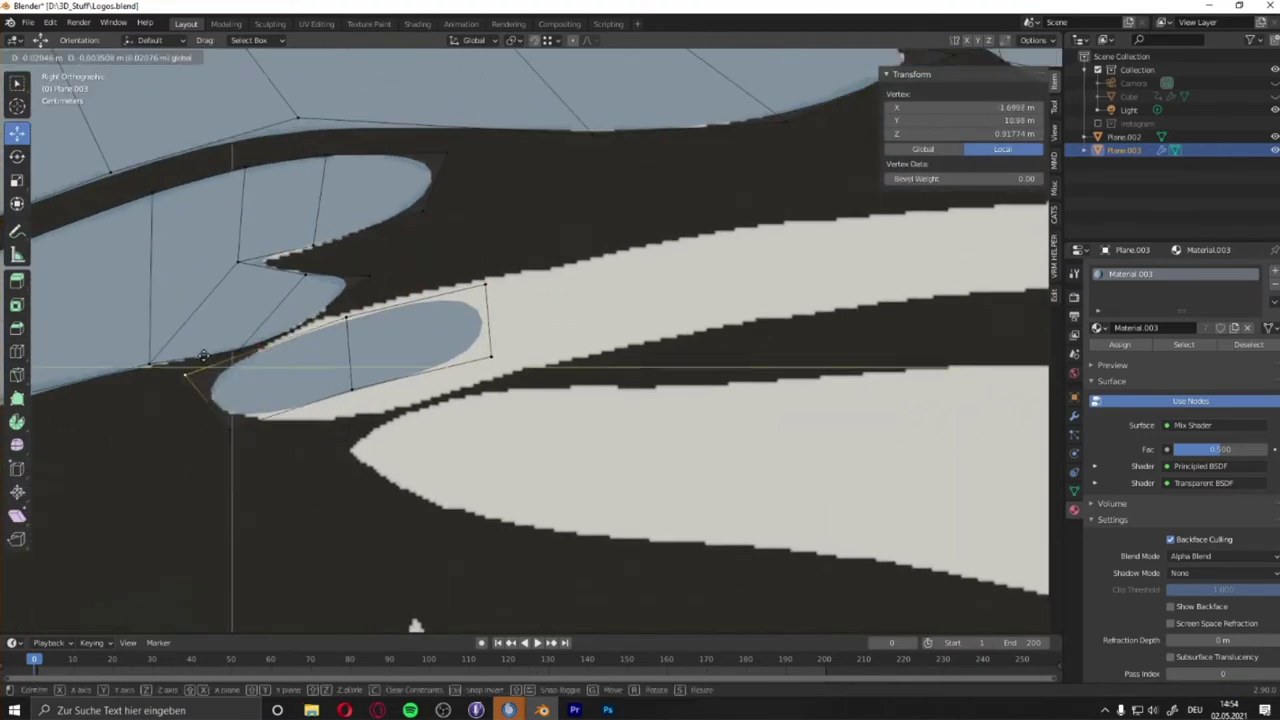
key("g")
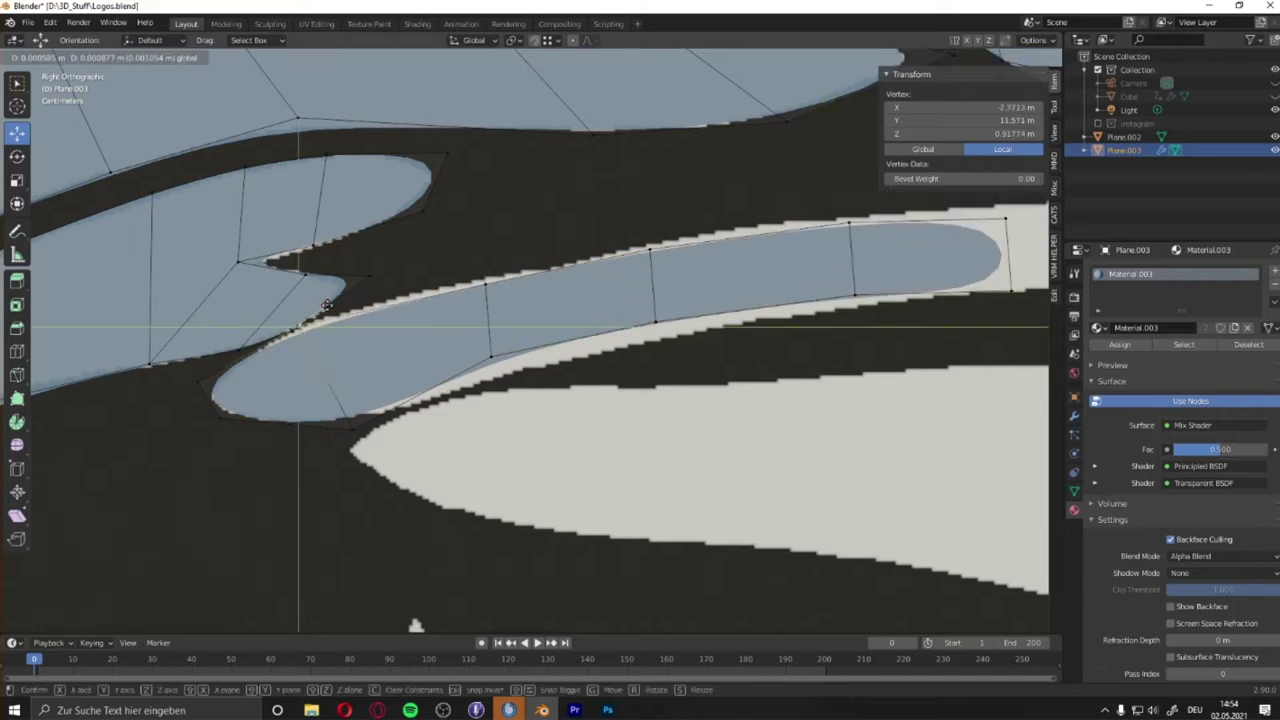
scroll(482, 384, "up", 2)
scroll(482, 384, "down", 2)
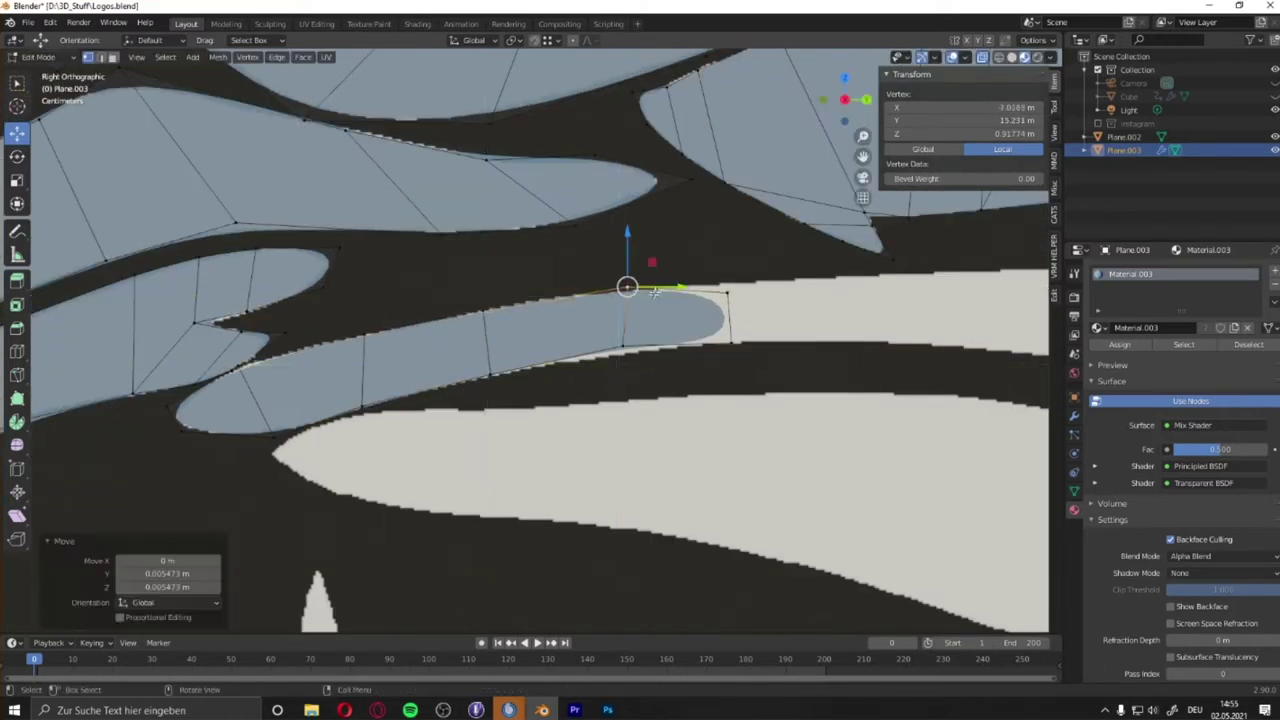
middle_click_drag(654, 292, 345, 297, "shift")
left_click(614, 330)
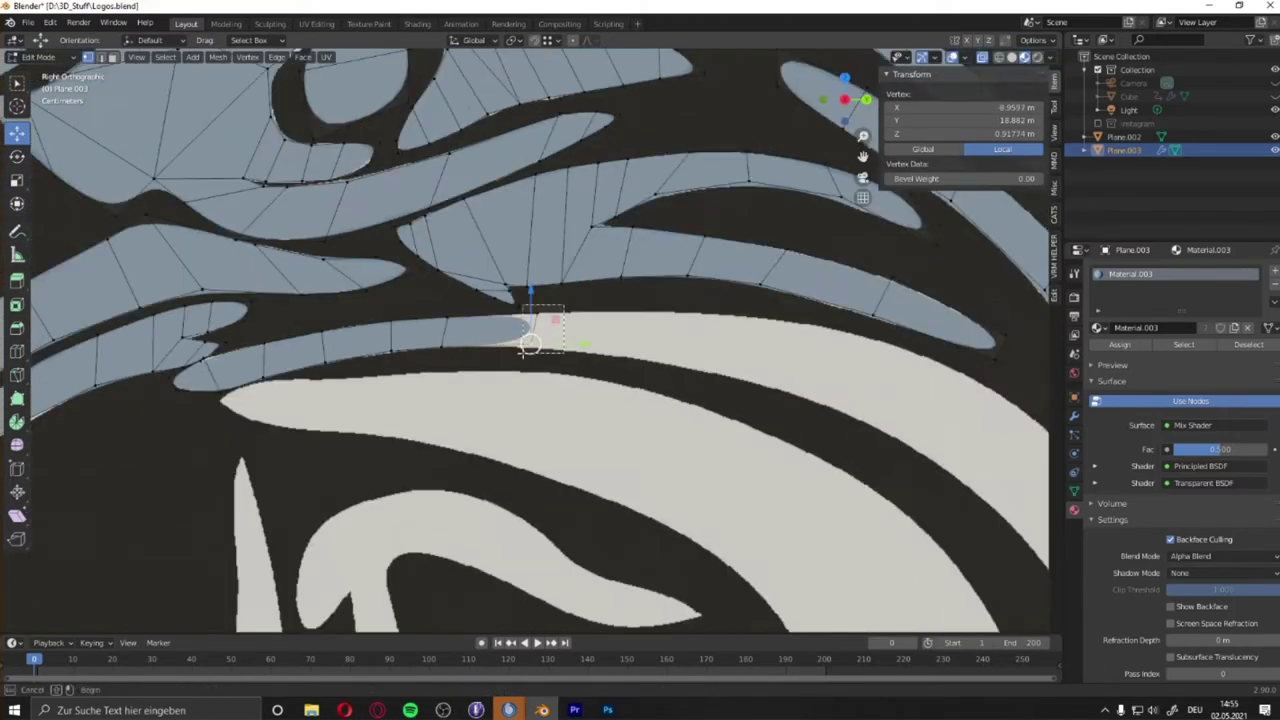
Refine the curved strip's tip by moving its vertices onto the outline.
scroll(600, 337, "down", 2)
scroll(812, 400, "up", 2)
key("g")
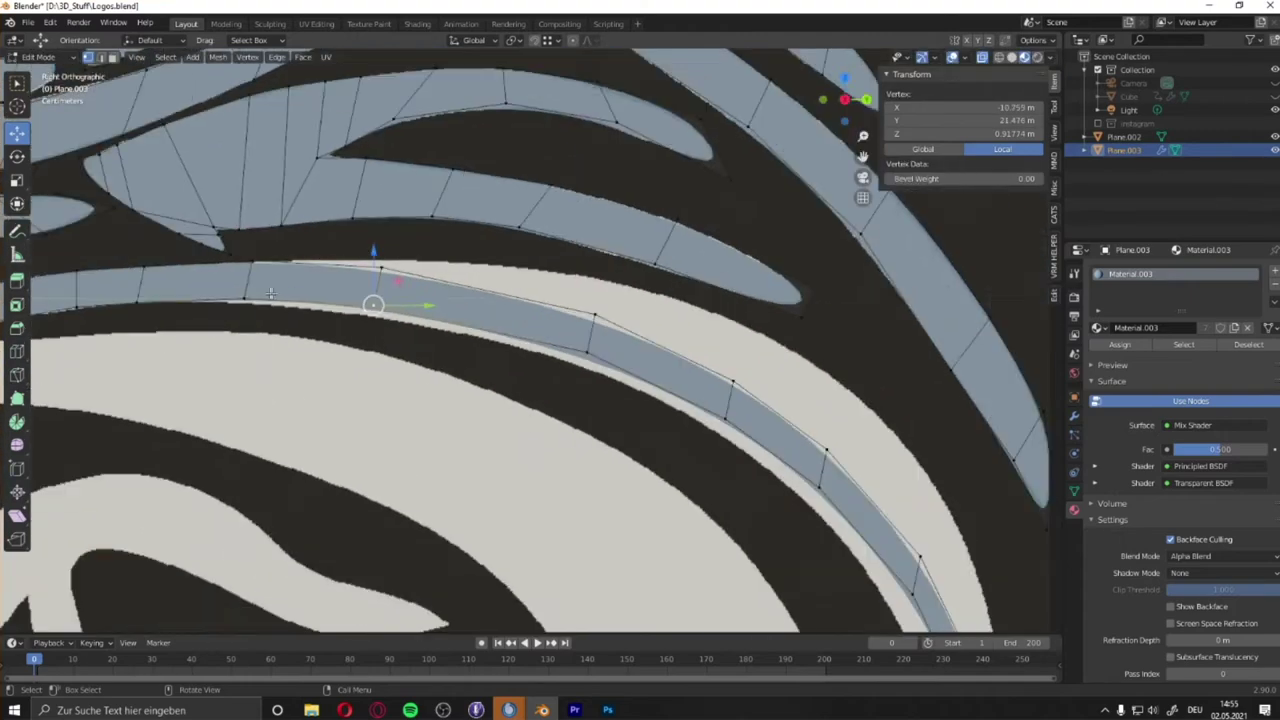
middle_click_drag(591, 298, 480, 300, "shift")
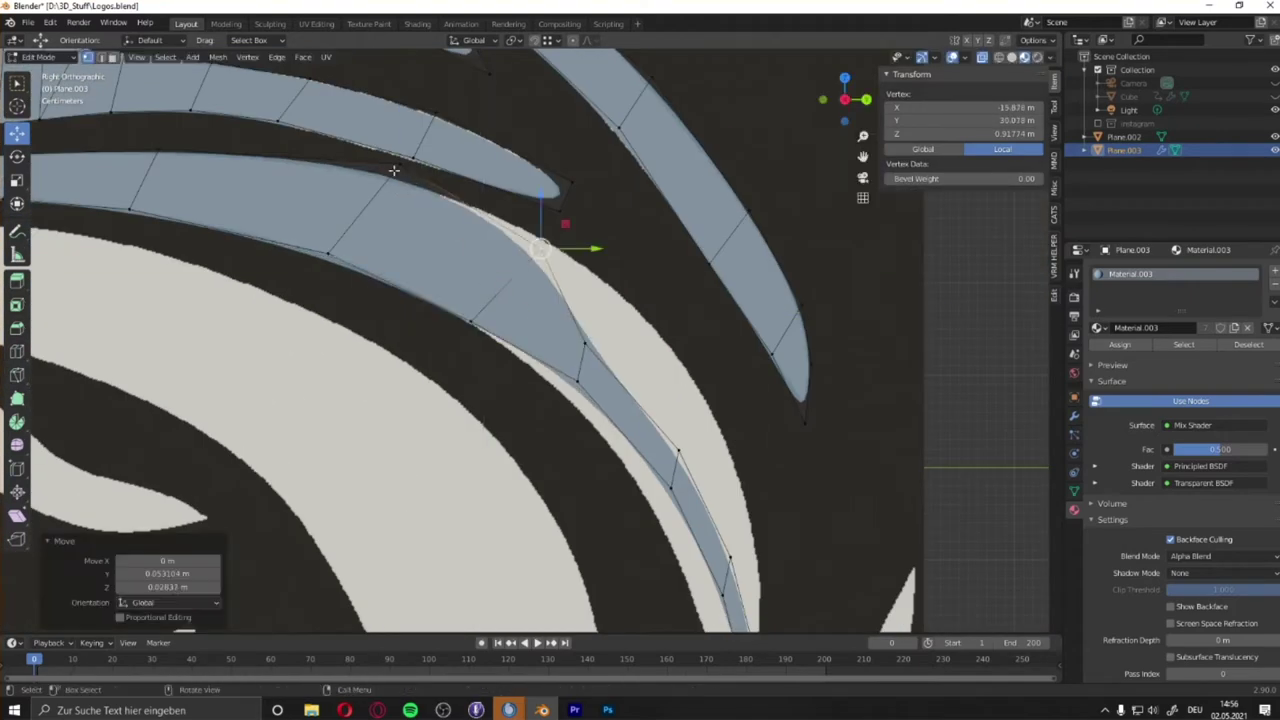
left_click(433, 313)
middle_click_drag(409, 179, 386, 330, "shift")
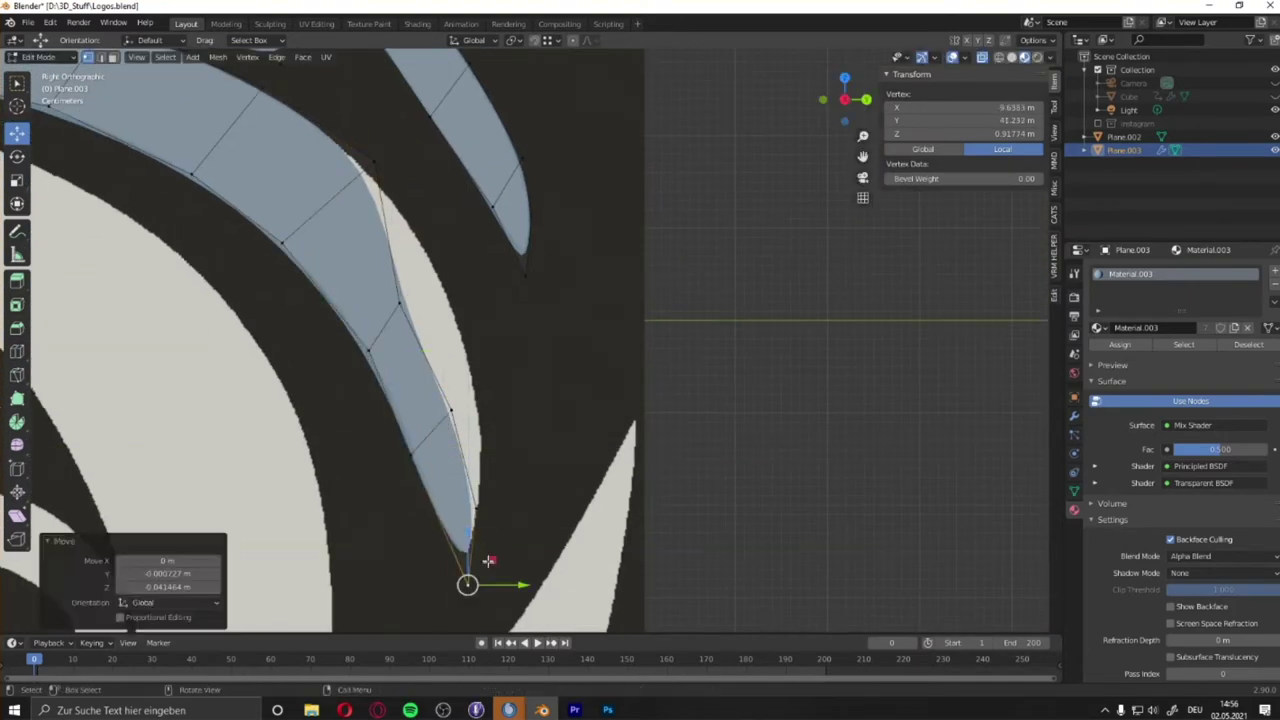
scroll(399, 302, "down", 5)
scroll(357, 423, "up", 5)
Duplicate a face of Plane.003 to start the next shape.
key("shift+d")
left_click(357, 423)
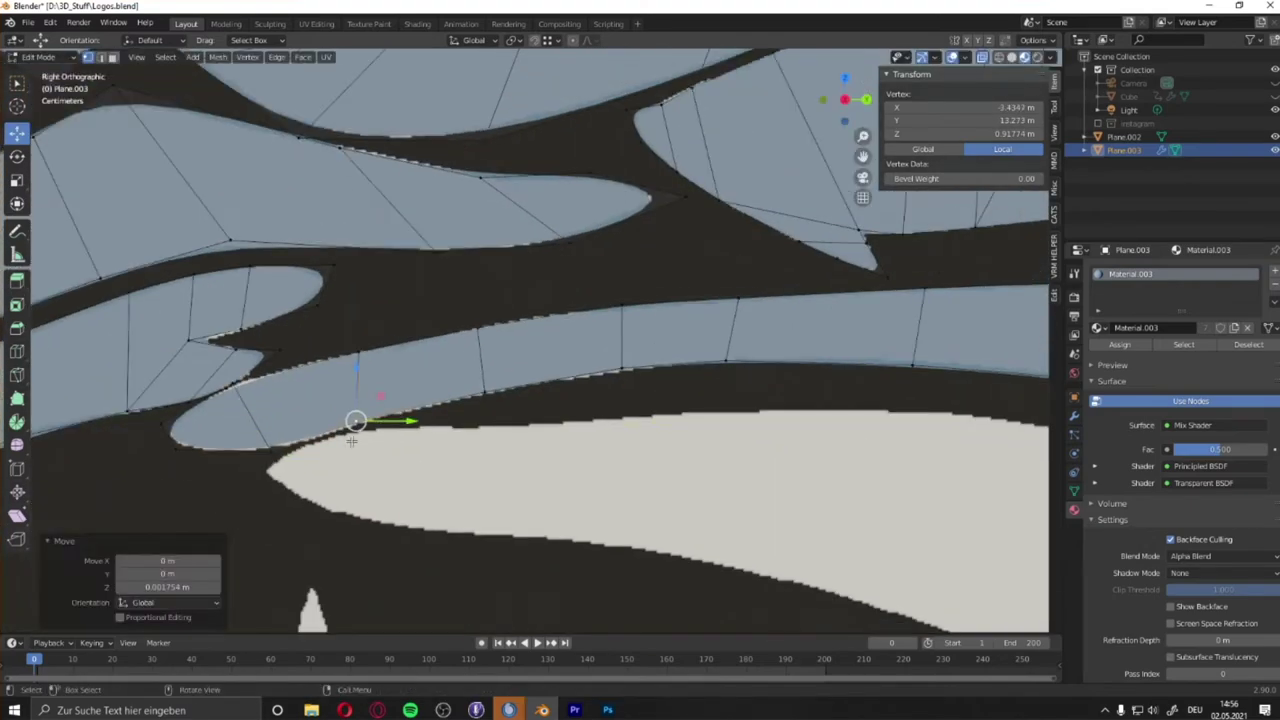
scroll(348, 498, "up", 2)
Extrude the copied piece and shift its vertices right onto the wide wing shape.
scroll(348, 498, "up", 2)
middle_click_drag(348, 498, 469, 374, "shift")
key("e")
left_click(469, 374)
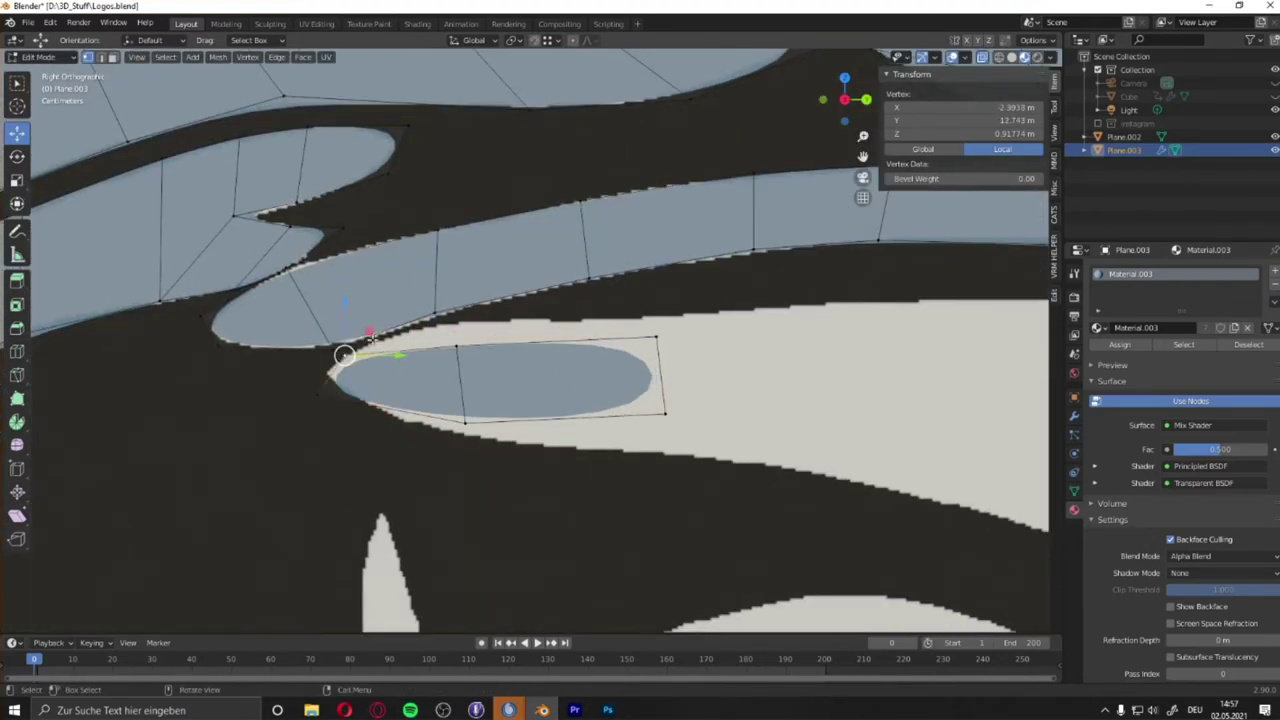
left_click(458, 300)
scroll(324, 369, "up", 1)
key("g")
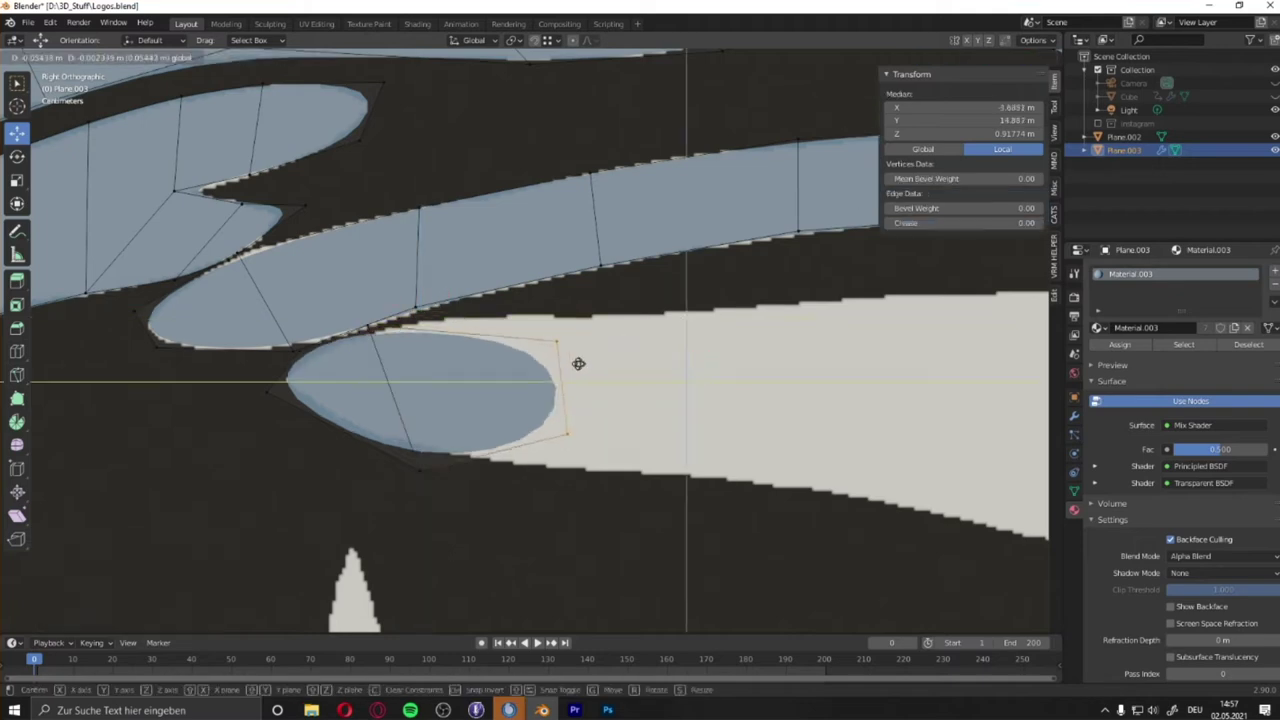
left_click(312, 393)
scroll(312, 393, "up", 1)
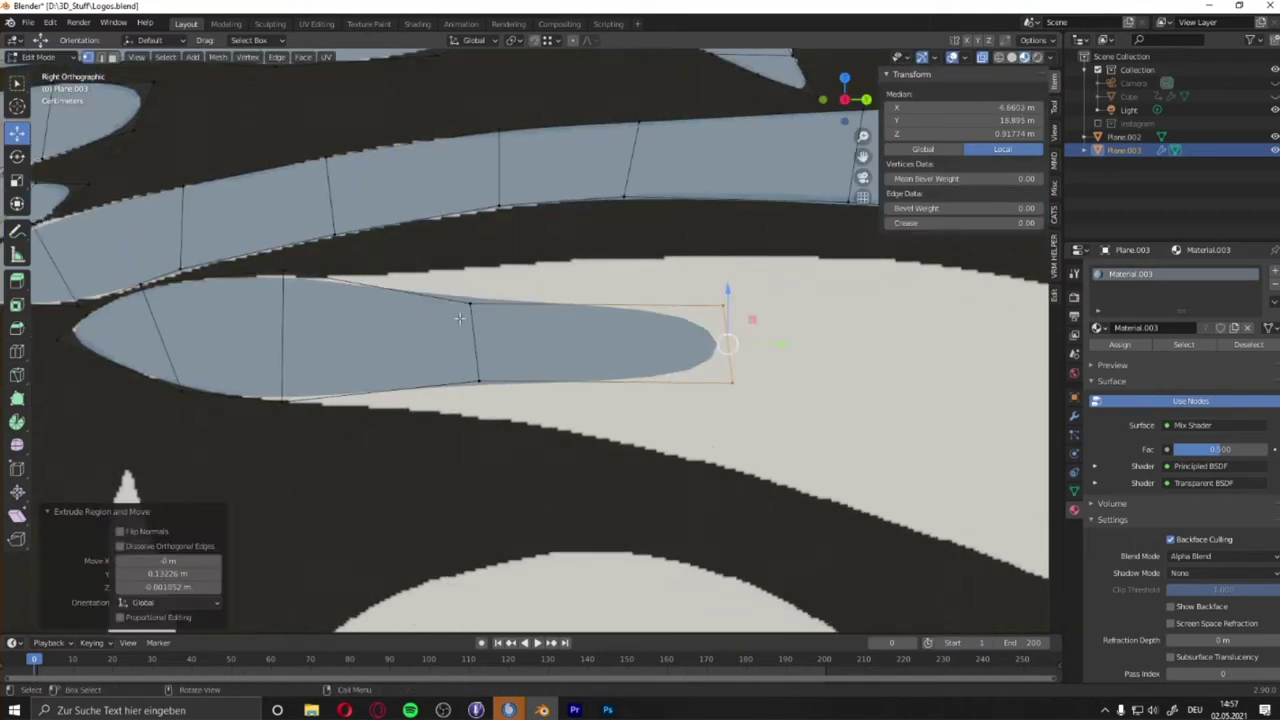
middle_click_drag(457, 420, 540, 300, "shift")
Extrude the piece's end vertex along the curved blade and move a vertex toward the tip.
left_click(557, 281)
key("e")
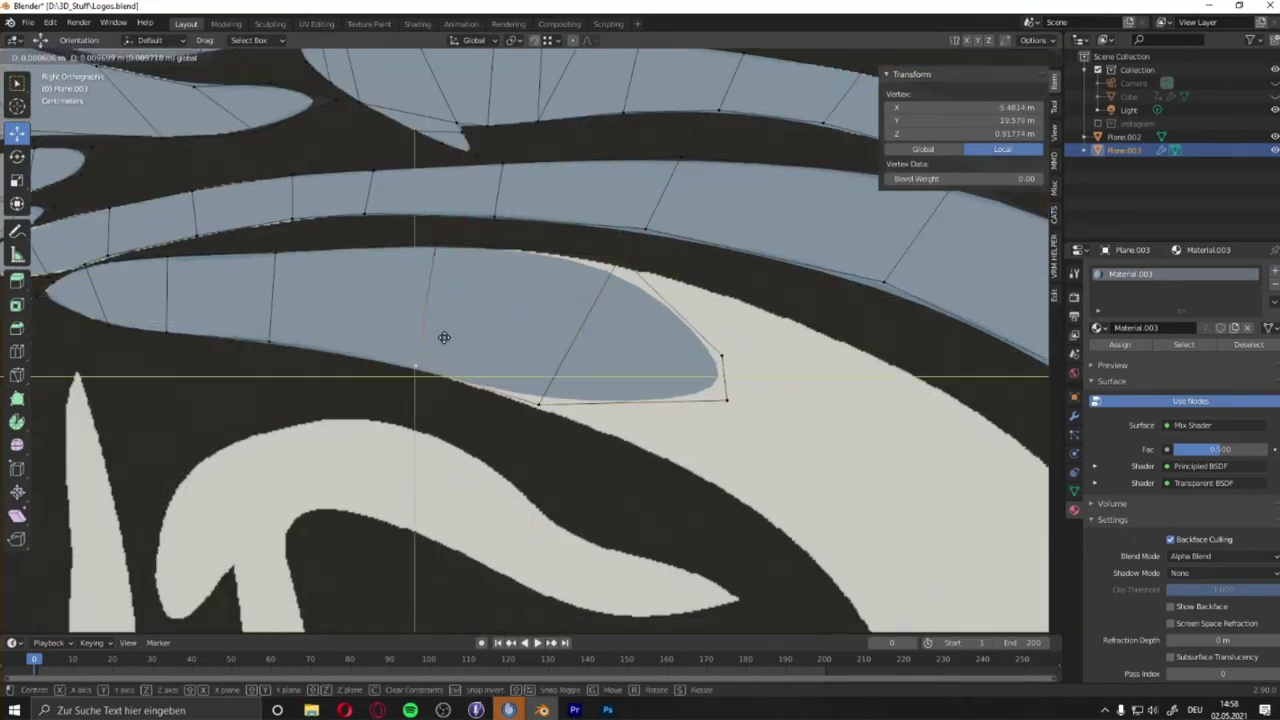
left_click(443, 337)
middle_click_drag(523, 408, 543, 354, "shift")
scroll(543, 354, "down", 1)
scroll(594, 549, "down", 2)
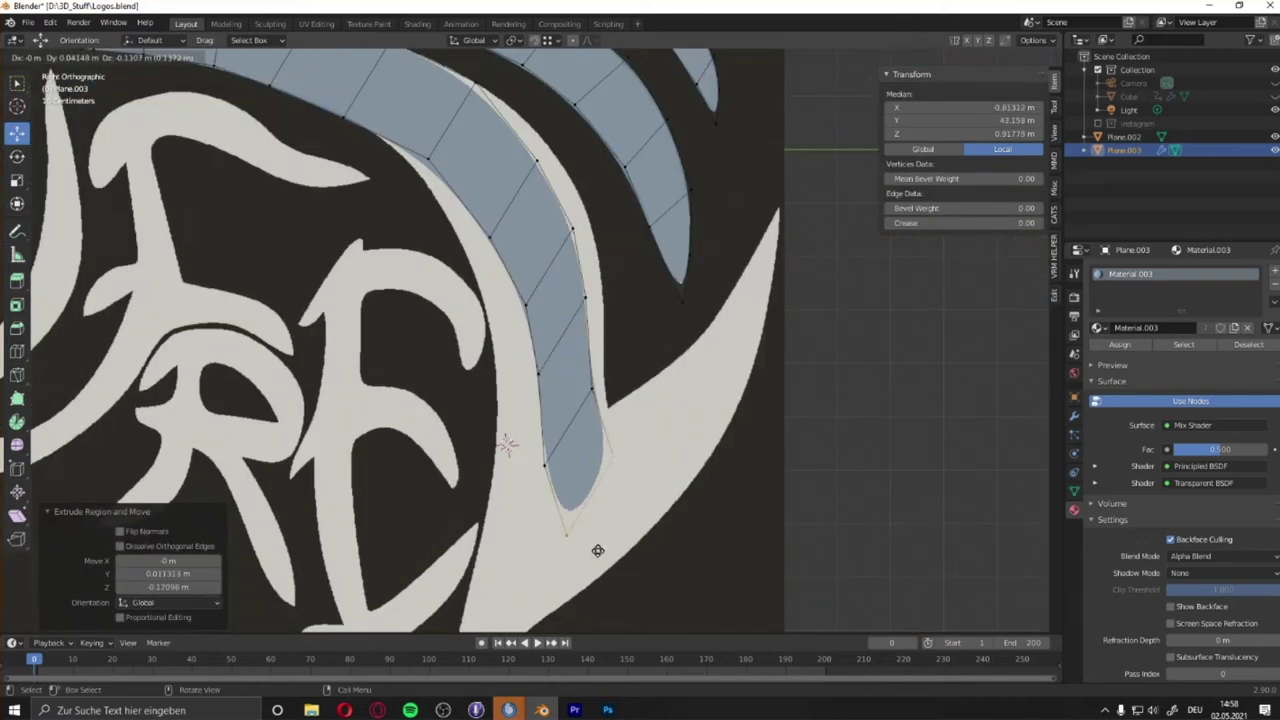
scroll(491, 157, "up", 2)
left_click(491, 157)
middle_click_drag(626, 416, 623, 463, "shift")
scroll(491, 286, "up", 1)
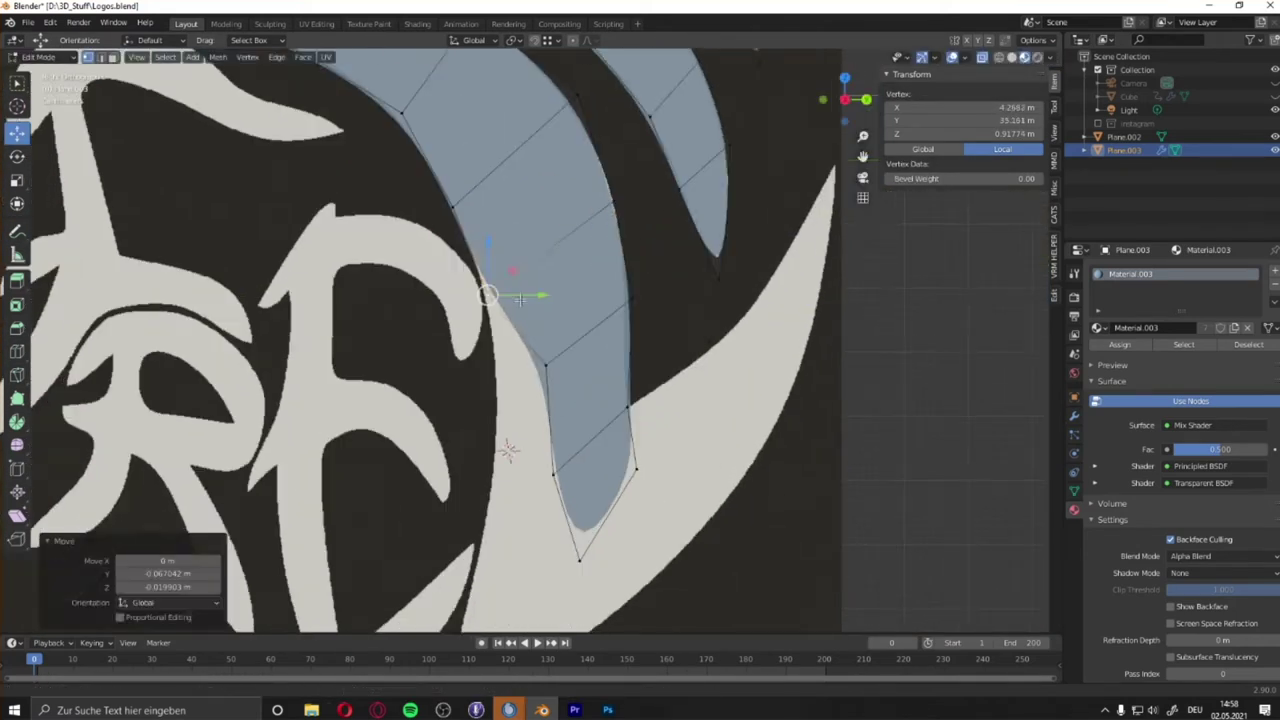
key("g")
left_click(655, 421)
Extrude further edges along the blade down to its pointed tip.
scroll(655, 421, "down", 1)
key("e")
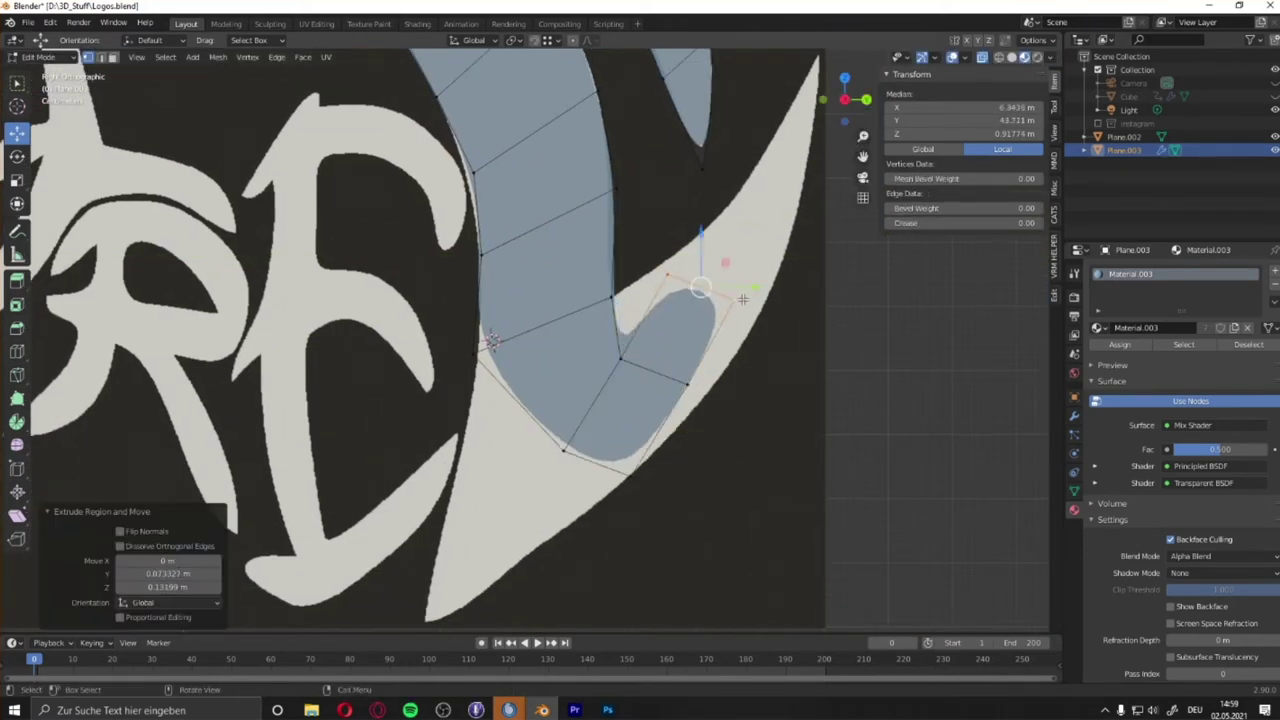
left_click(634, 334)
key("e")
left_click(634, 284)
scroll(634, 284, "up", 3)
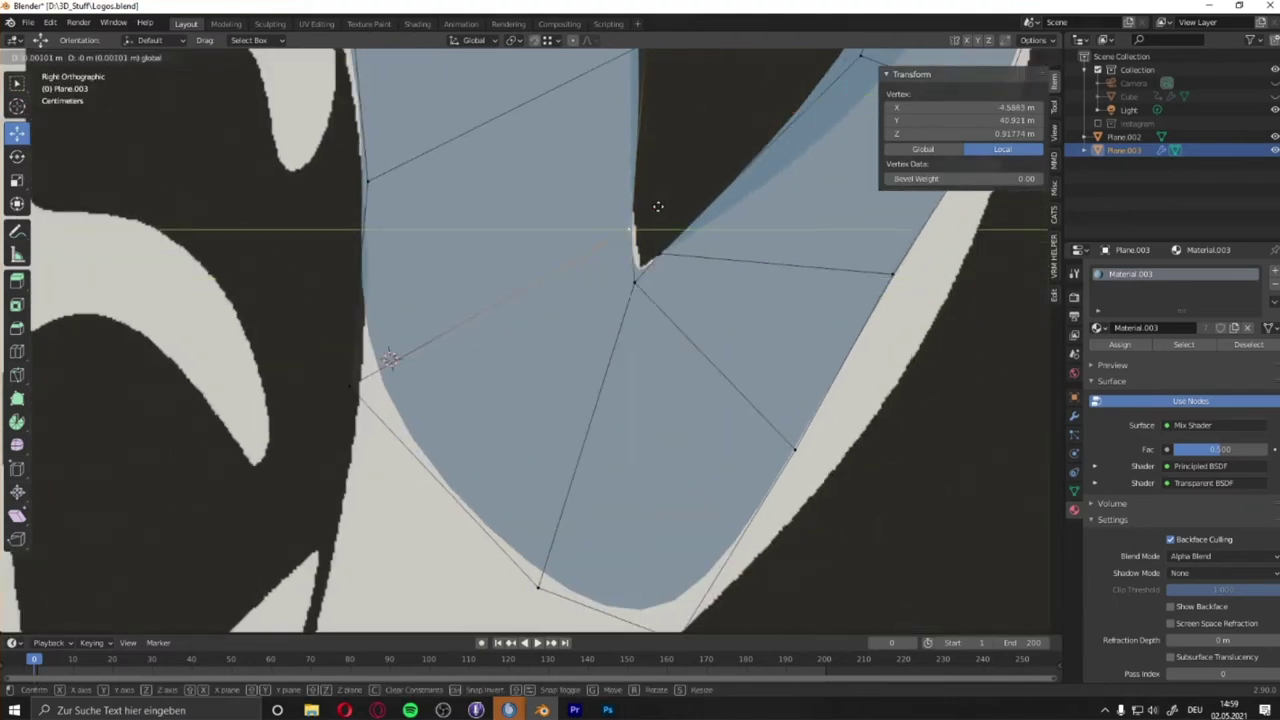
scroll(657, 206, "down", 2)
scroll(355, 385, "down", 1)
scroll(355, 385, "up", 2)
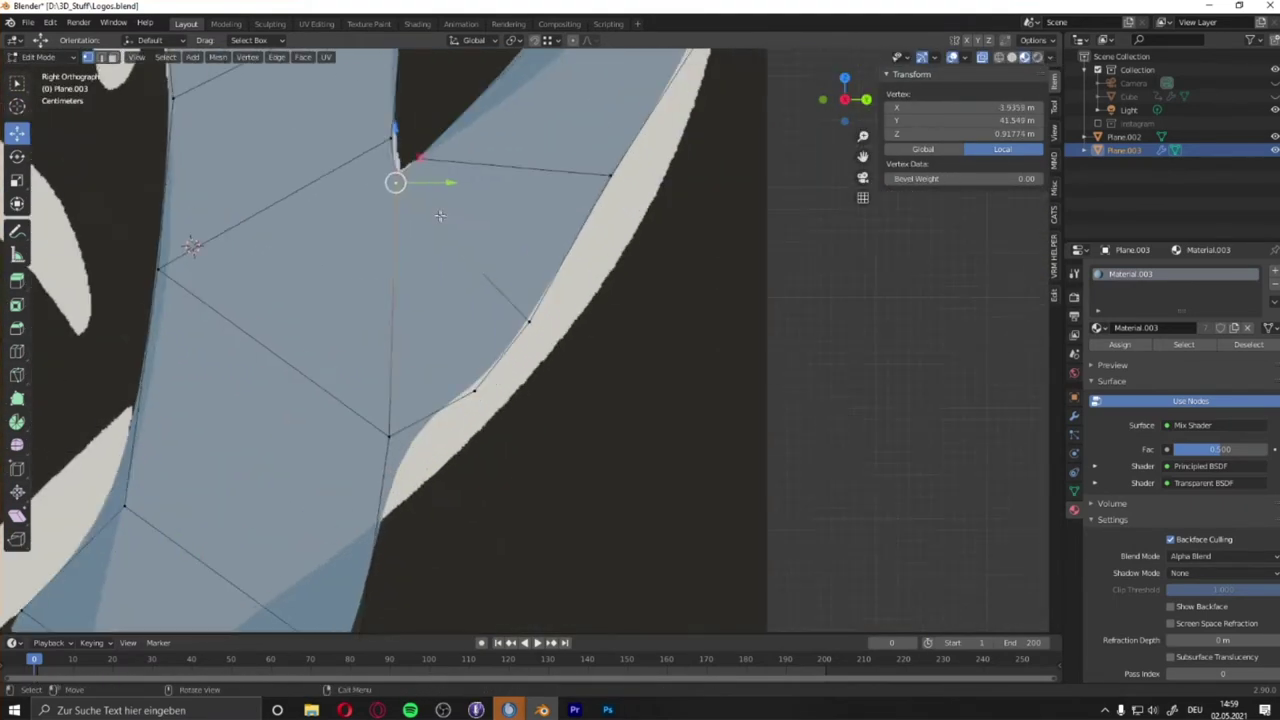
scroll(390, 363, "down", 2)
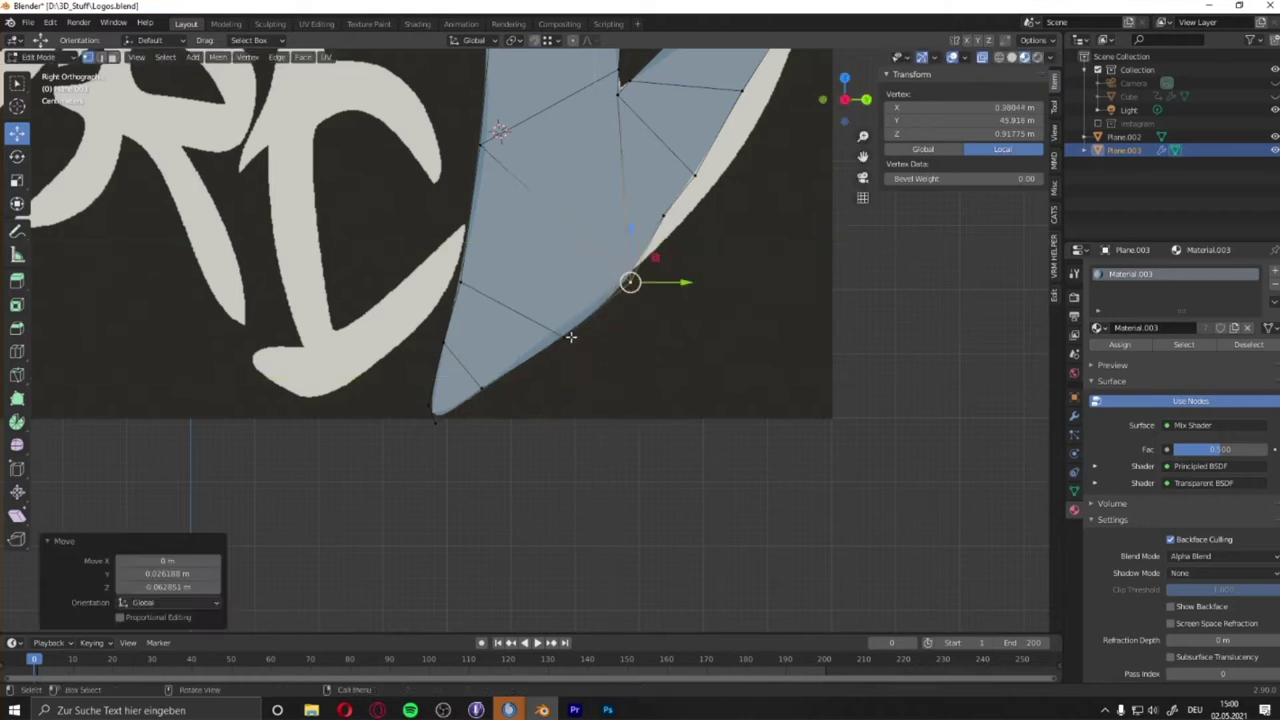
scroll(533, 372, "up", 2)
Cancel the Delete menu and slide a tip vertex along Y onto the blade edge.
key("x")
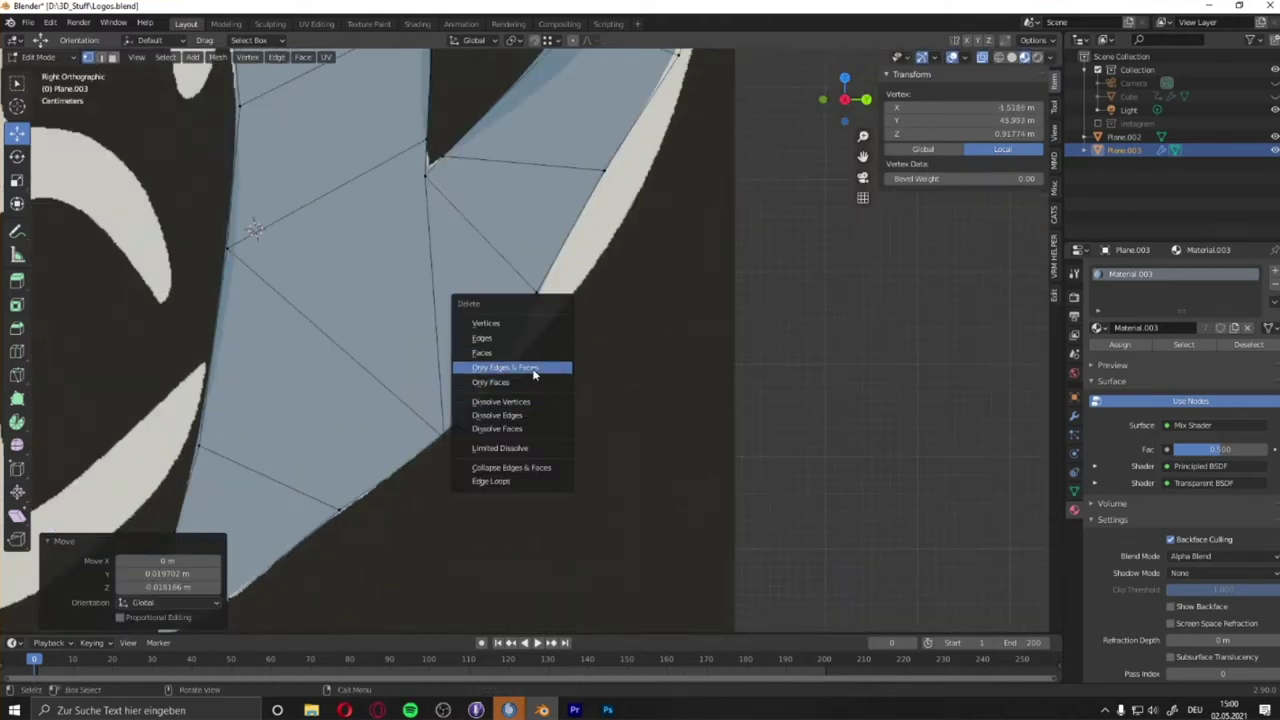
key("Escape")
scroll(566, 314, "down", 2)
left_click(546, 137)
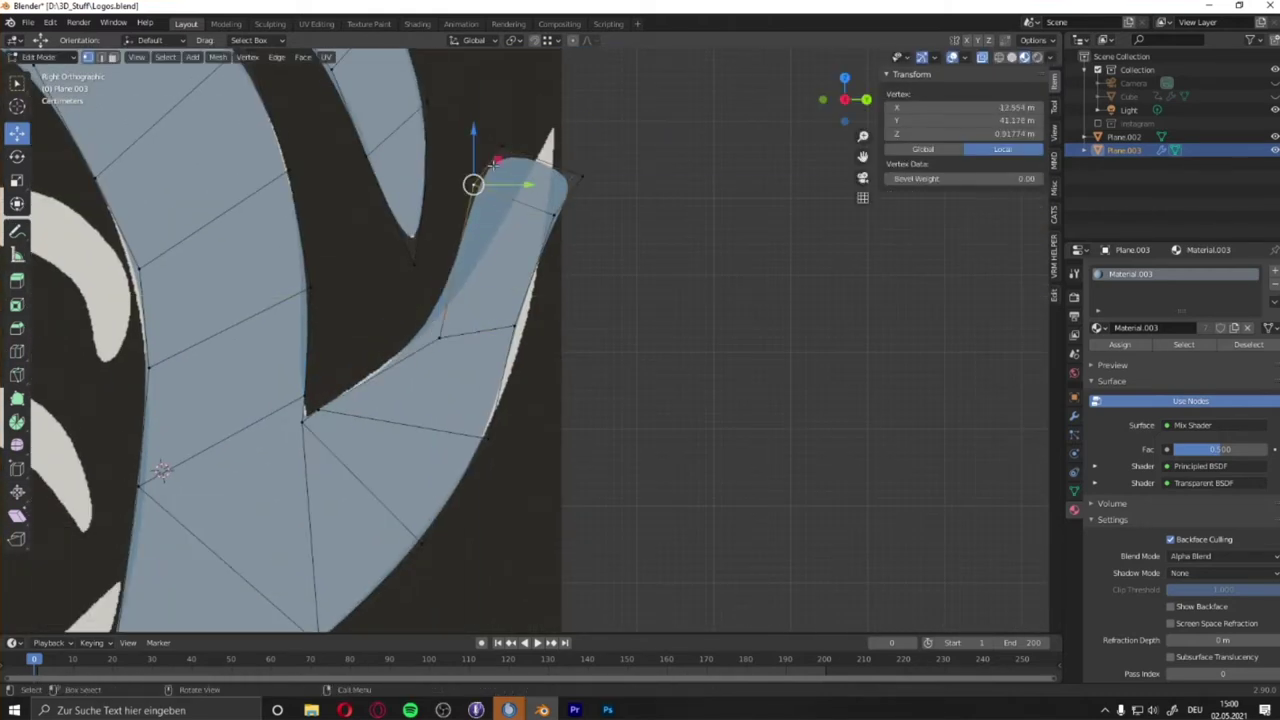
scroll(446, 326, "up", 2)
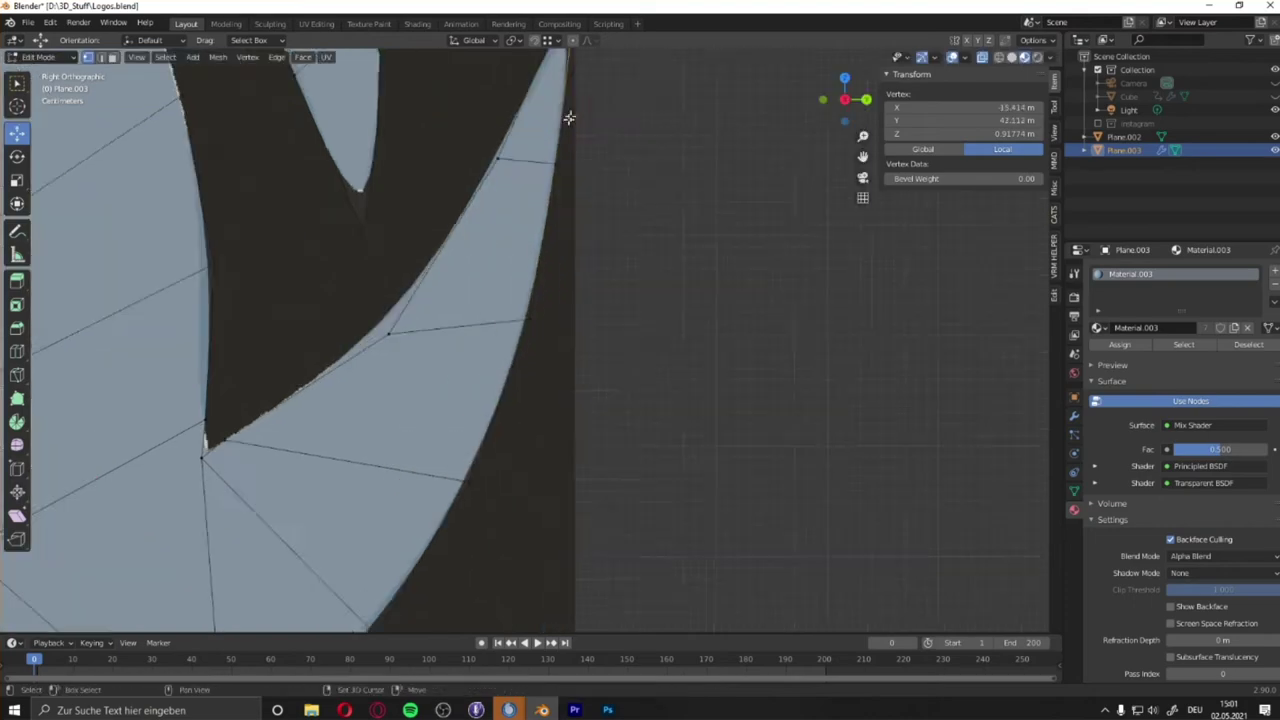
key("g")
key("y")
left_click(493, 308)
scroll(493, 308, "down", 3)
Deselect all and box-select the vertices at another blade tip.
key("alt+a")
scroll(494, 320, "down", 2)
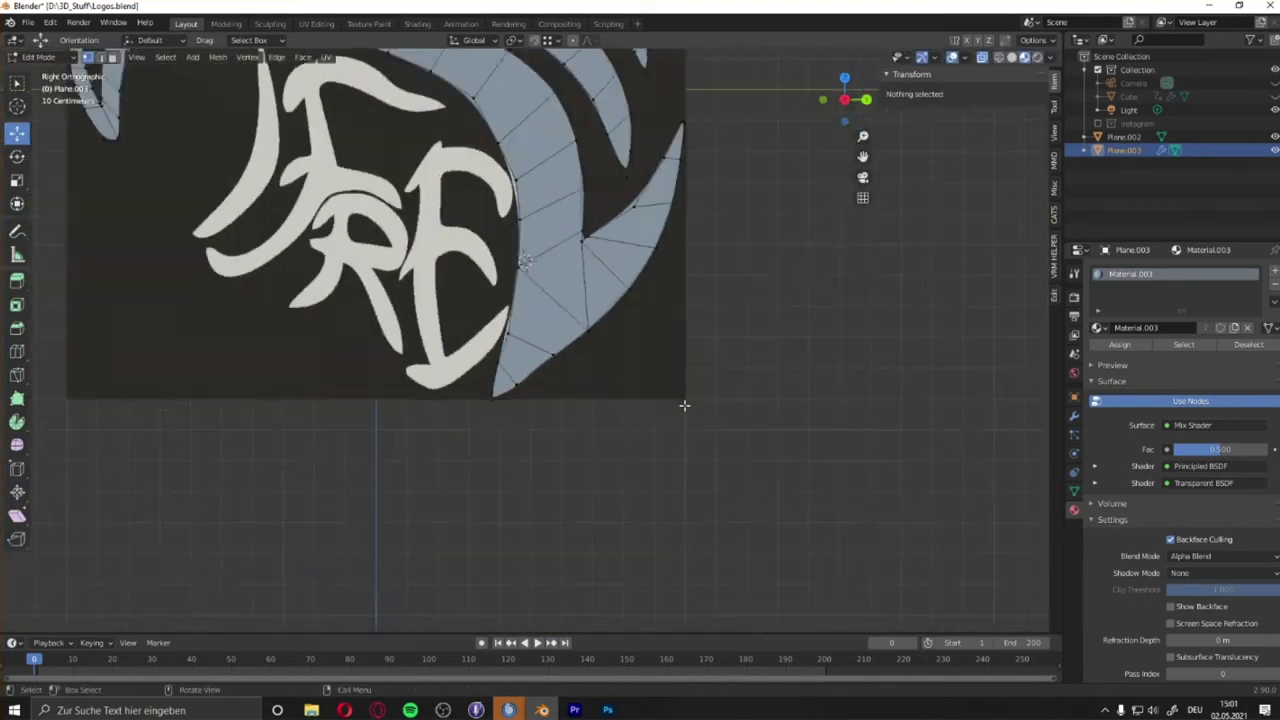
scroll(494, 320, "down", 2)
scroll(462, 201, "up", 6)
left_click_drag(449, 268, 462, 202)
scroll(443, 300, "down", 2)
Extrude the selected vertices and move the new vertex onto the thin blade's tip.
key("e")
left_click(423, 494)
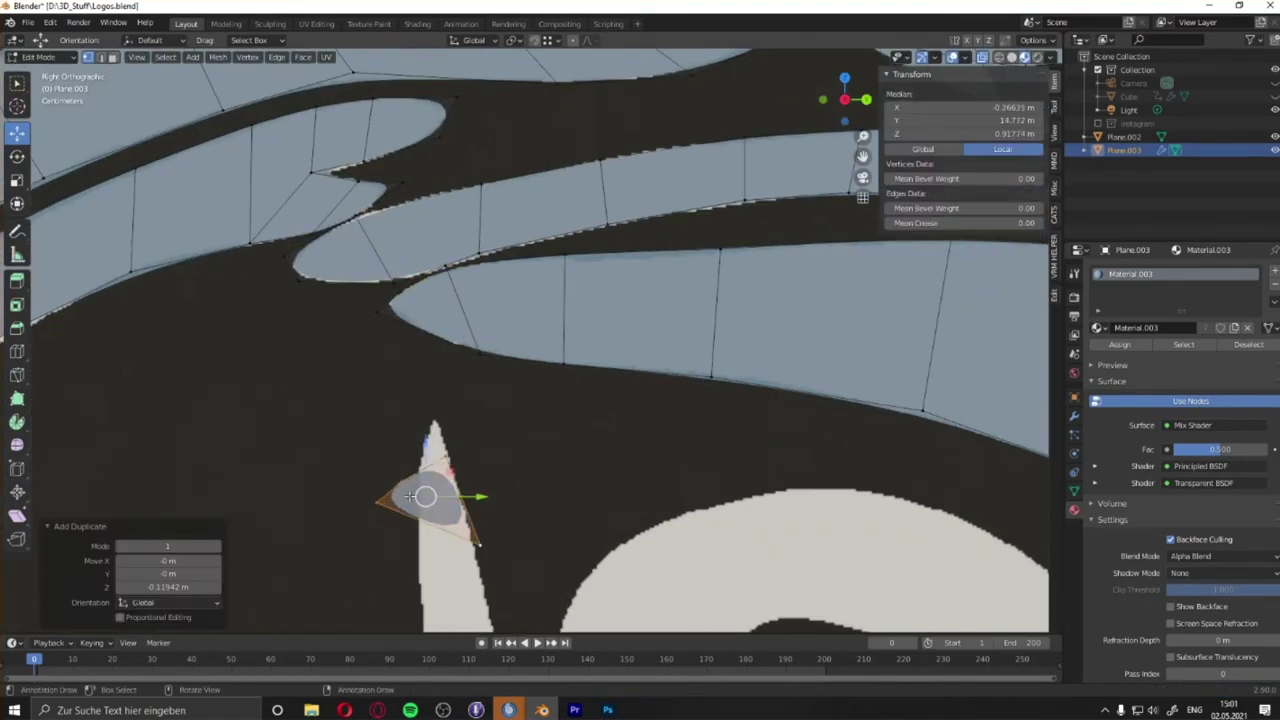
scroll(549, 337, "up", 3)
scroll(549, 337, "up", 2)
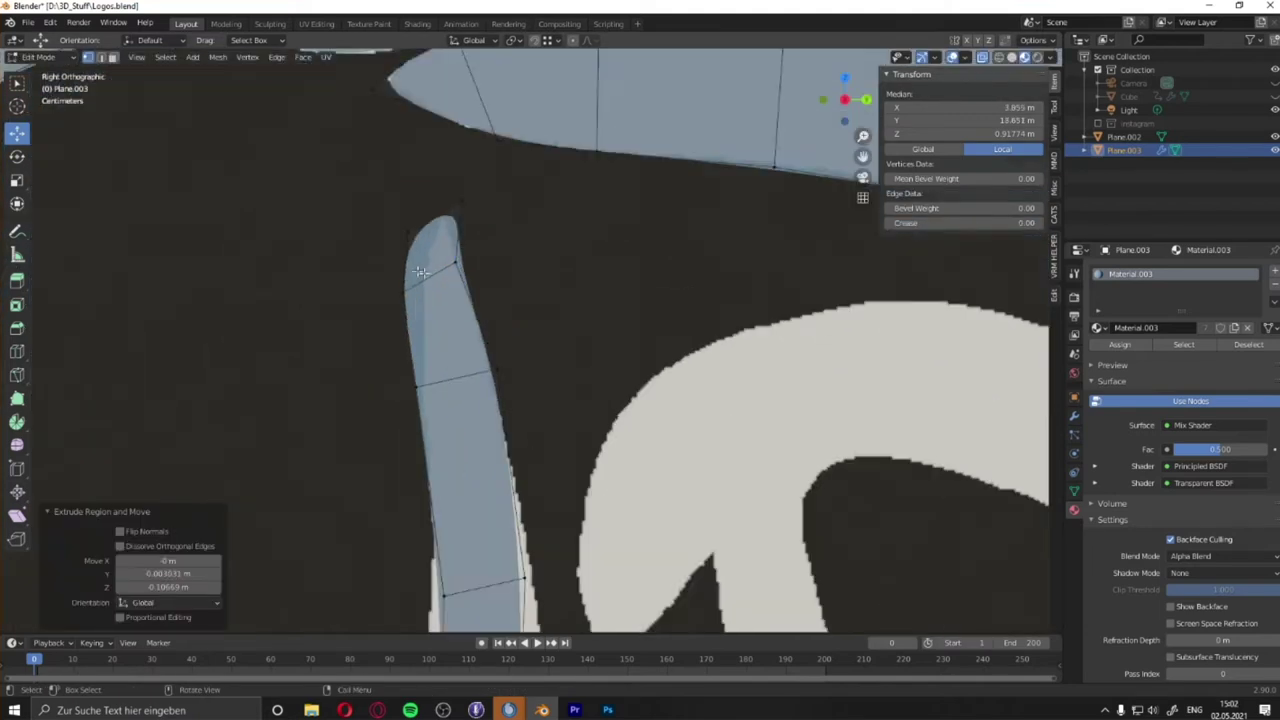
scroll(549, 337, "up", 2)
scroll(549, 337, "up", 2)
key("g")
left_click(592, 372)
scroll(592, 372, "down", 3)
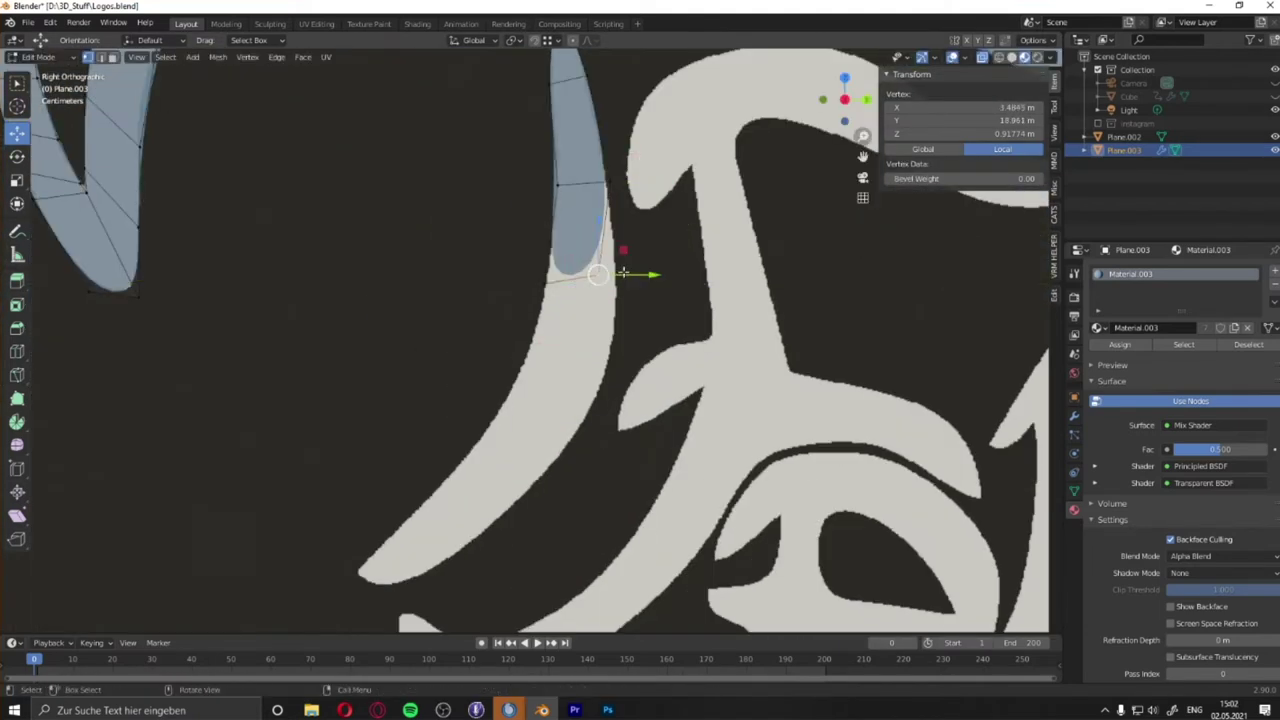
Extend the thin blade down-left with new faces.
key("e")
left_click(360, 572)
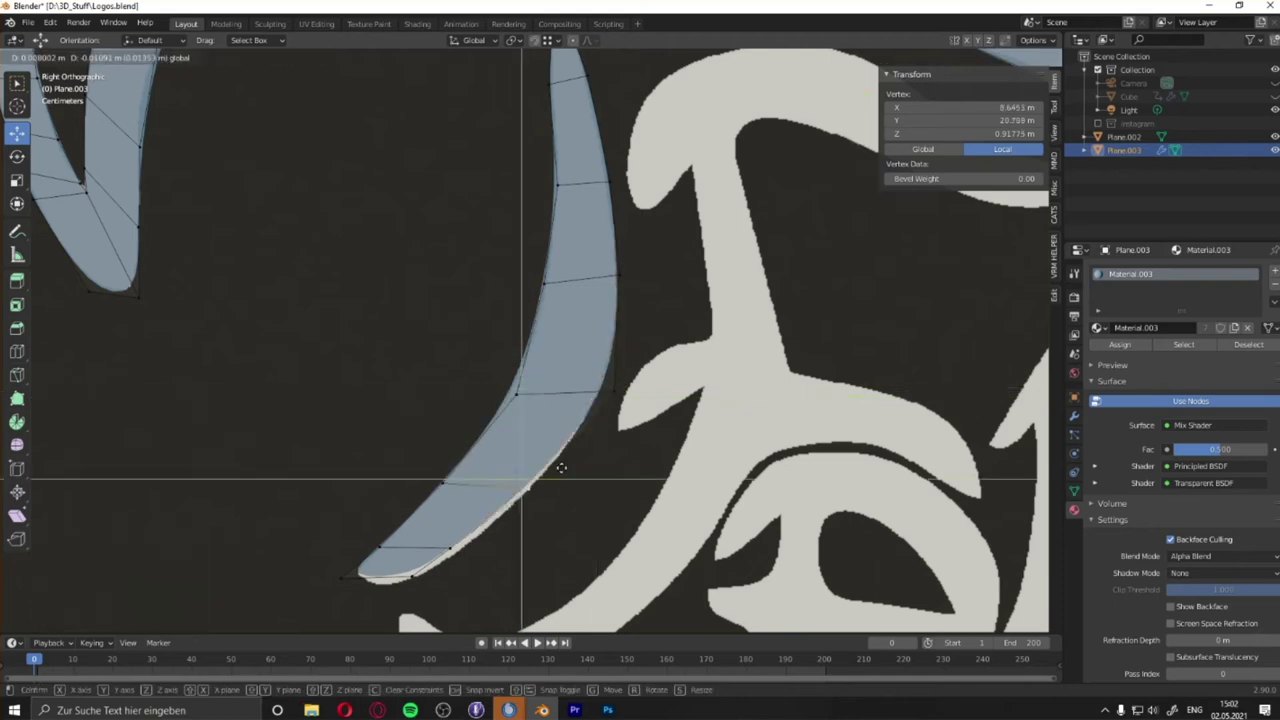
left_click(422, 568)
scroll(422, 568, "down", 4)
scroll(423, 434, "up", 2)
scroll(414, 337, "up", 3)
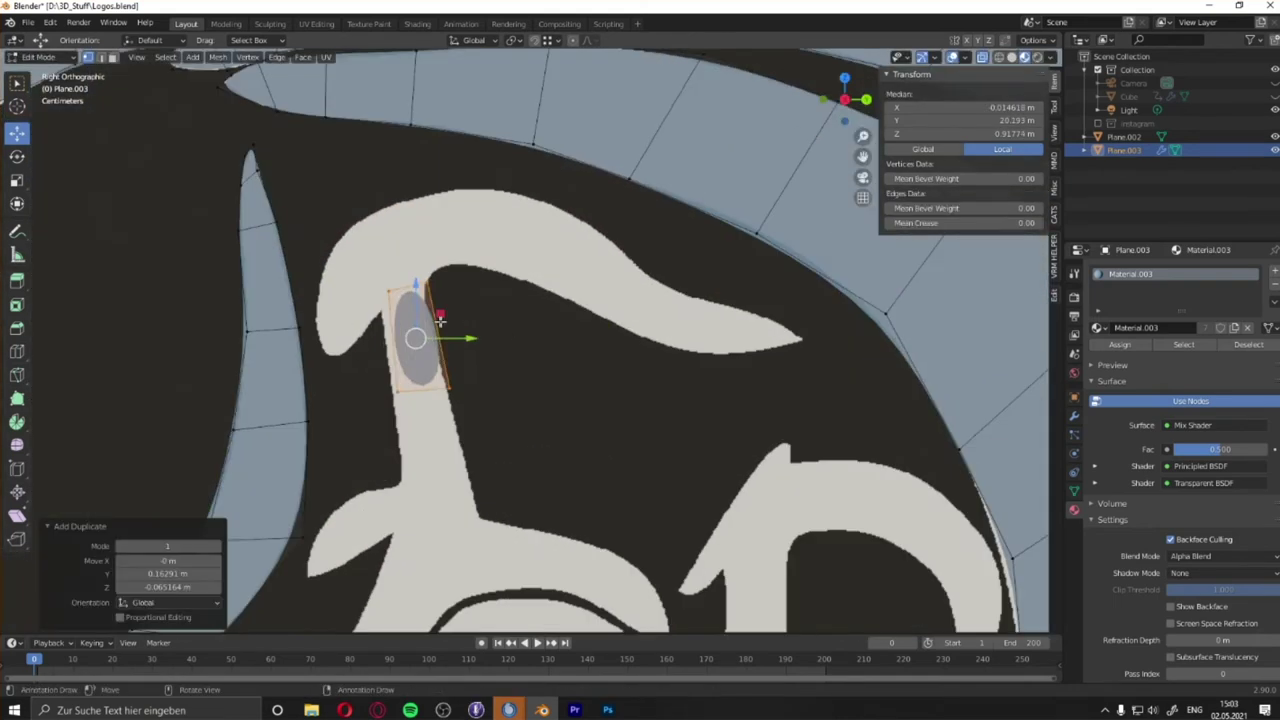
Select the head stem vertices and extrude new faces along the hooked head stroke.
mouse_move(320, 200)
left_mouse_down()
mouse_move(385, 330)
mouse_move(383, 300)
left_mouse_up()
scroll(468, 369, "up", 2)
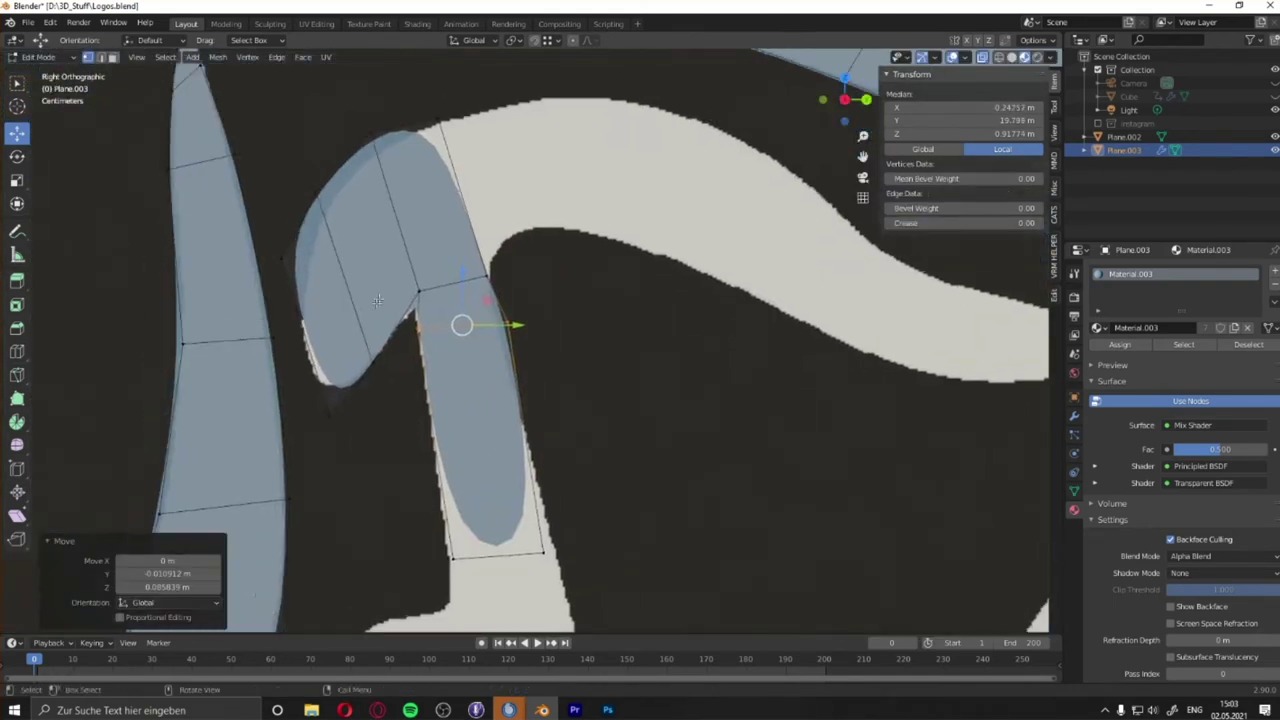
key("g")
left_click(294, 294)
key("e")
left_click(349, 401)
scroll(534, 257, "down", 2)
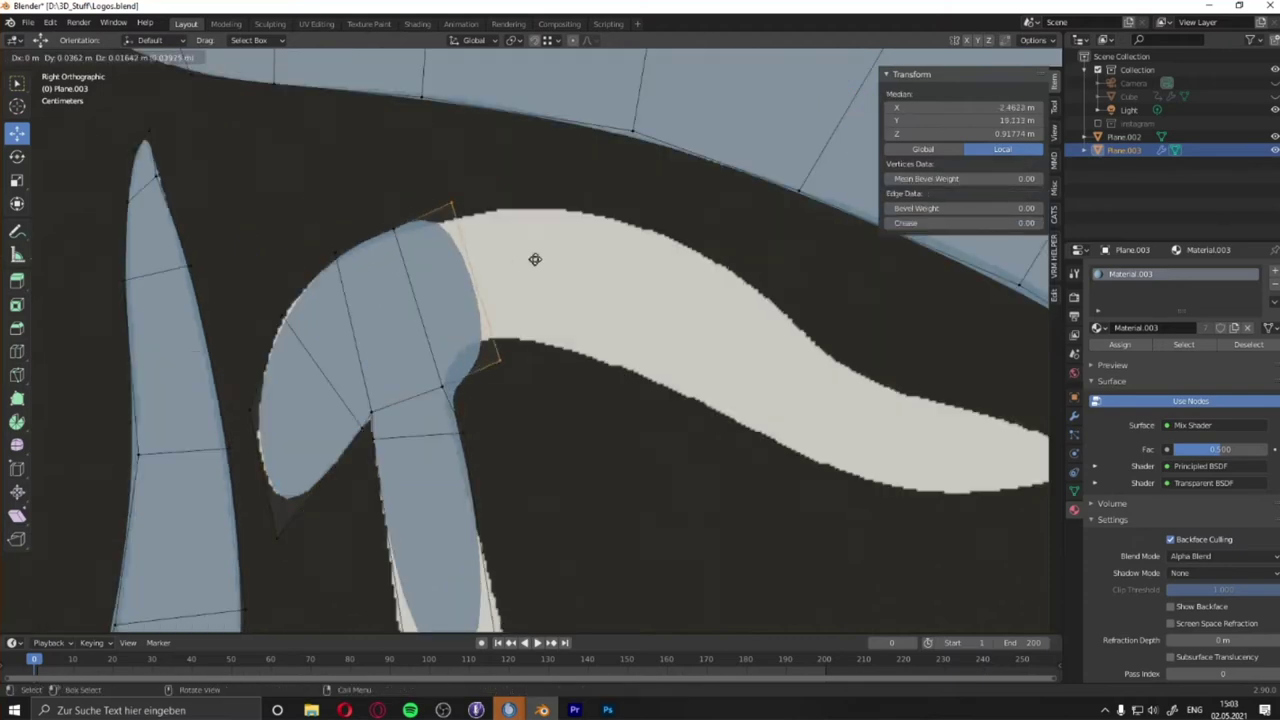
scroll(603, 383, "up", 2)
Fit the hooked stroke's inner-curve and top-edge vertices onto the reference outline.
left_click_drag(492, 418, 510, 334)
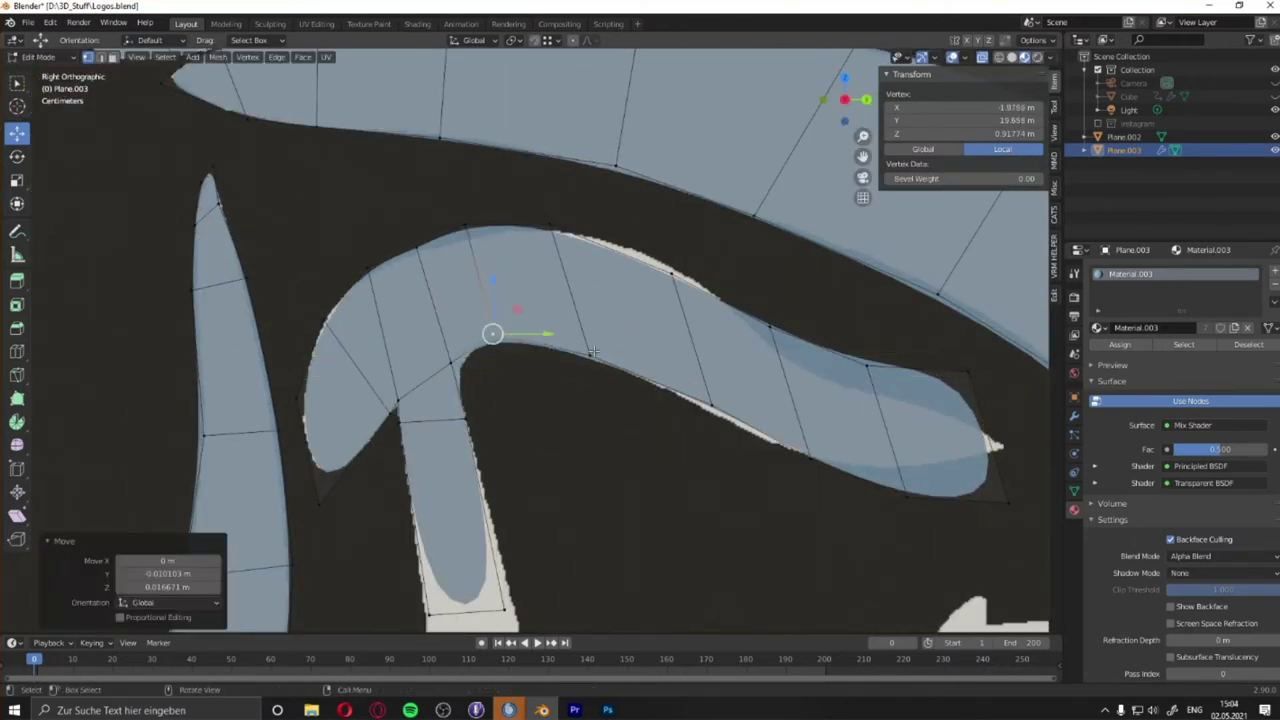
left_click(476, 231)
left_click_drag(770, 326, 784, 321)
left_click(971, 403)
left_click(784, 321)
scroll(800, 380, "up", 1)
scroll(842, 324, "up", 2)
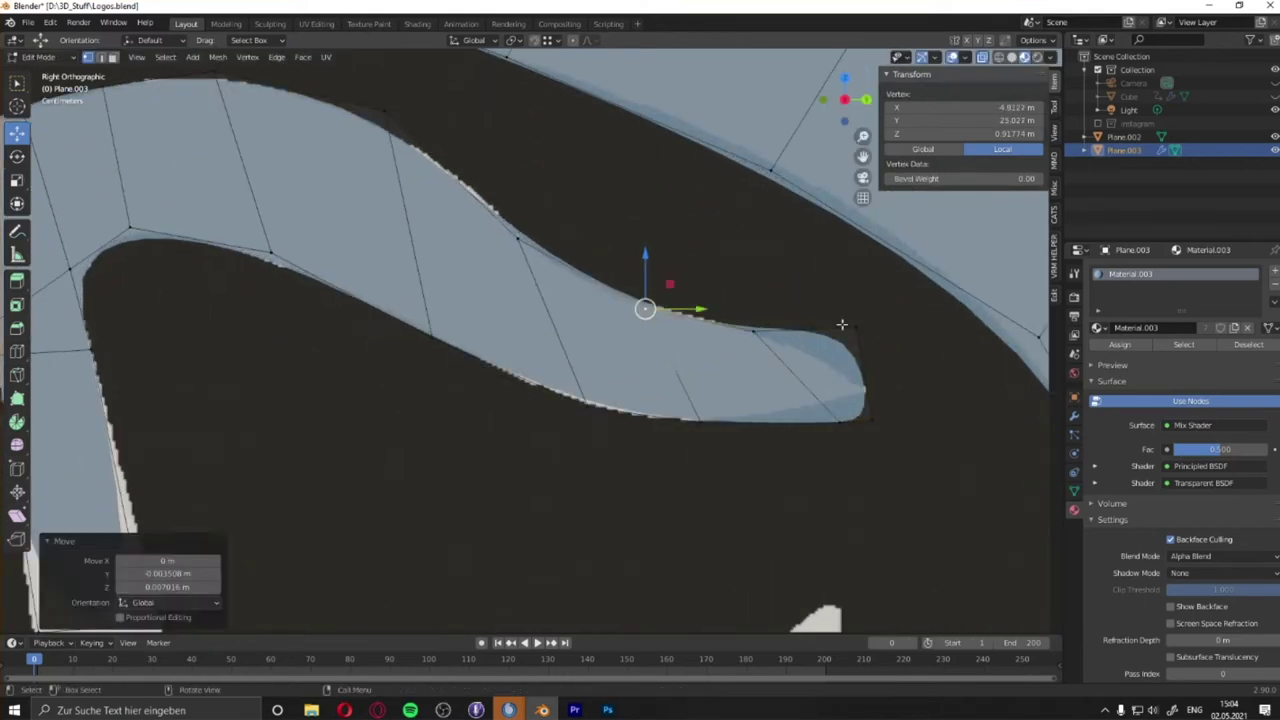
scroll(671, 287, "down", 3)
Extrude another stem section and nudge its vertices onto the upper stroke outline.
key("e")
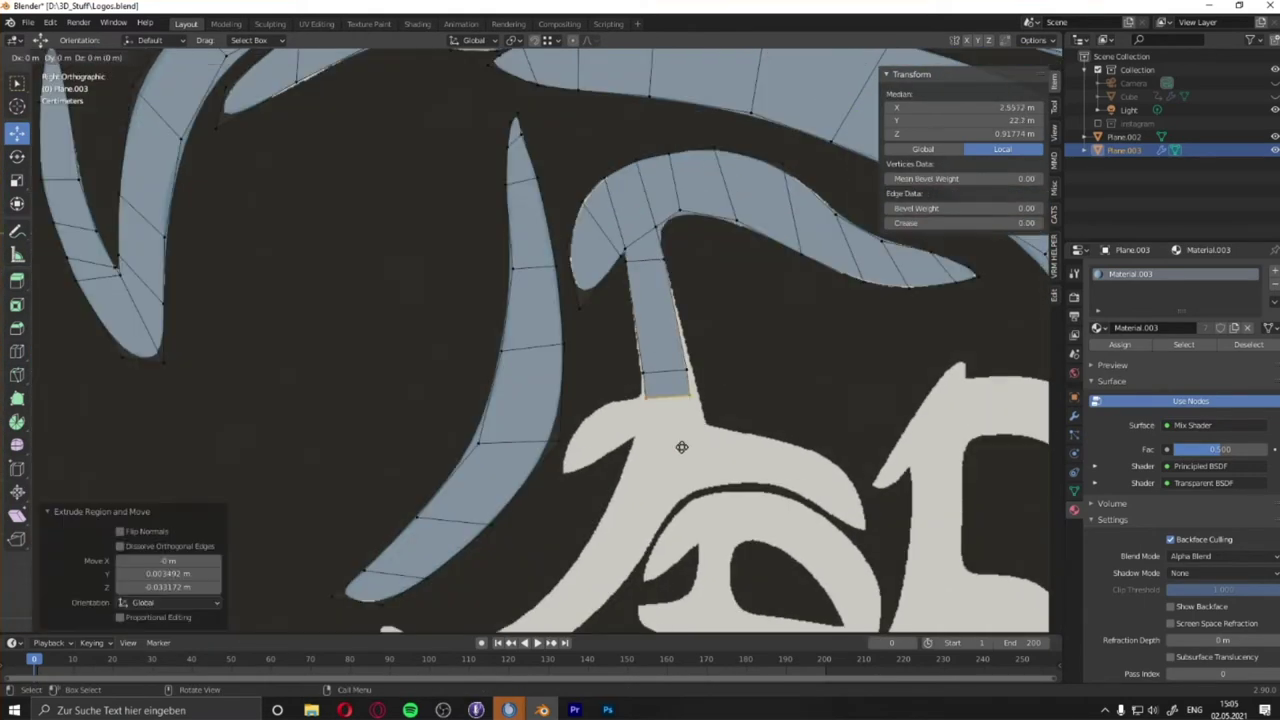
left_click(405, 527)
middle_click_drag(405, 527, 560, 400, "shift")
scroll(674, 276, "up", 2)
left_click_drag(674, 282, 674, 276)
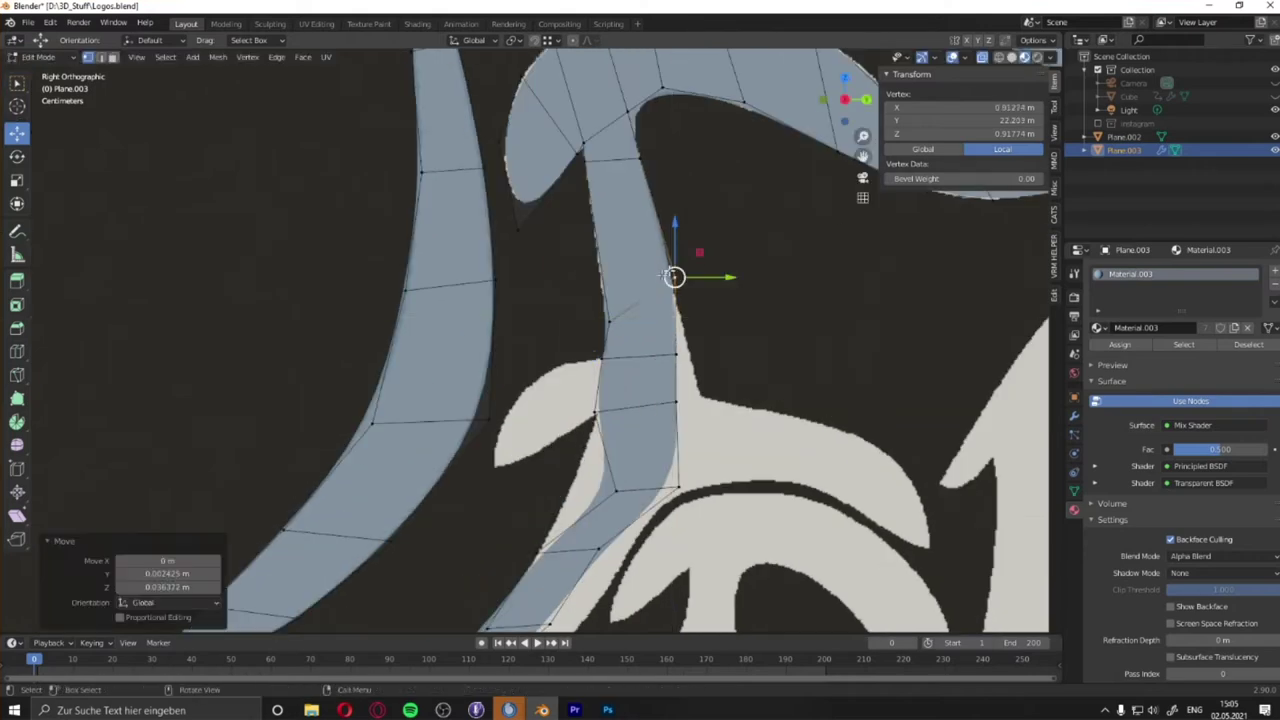
middle_click_drag(643, 466, 798, 302, "shift")
left_click_drag(798, 302, 800, 300)
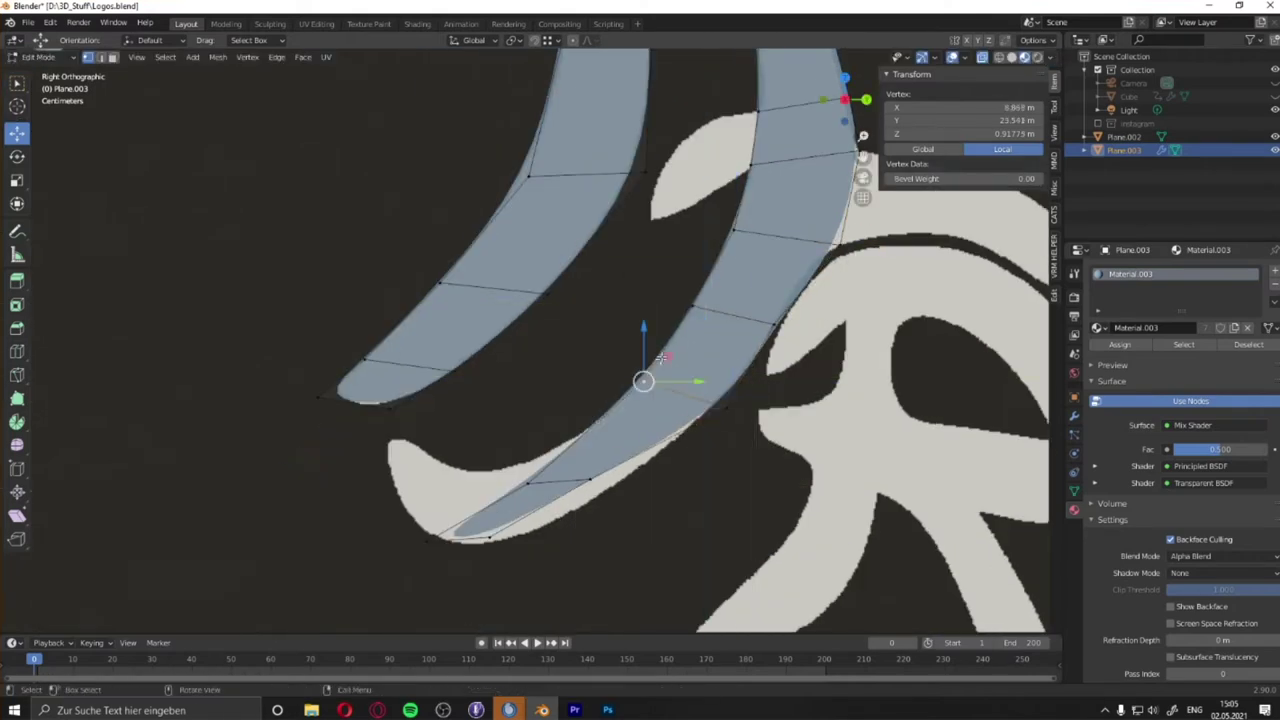
left_click_drag(477, 492, 402, 522)
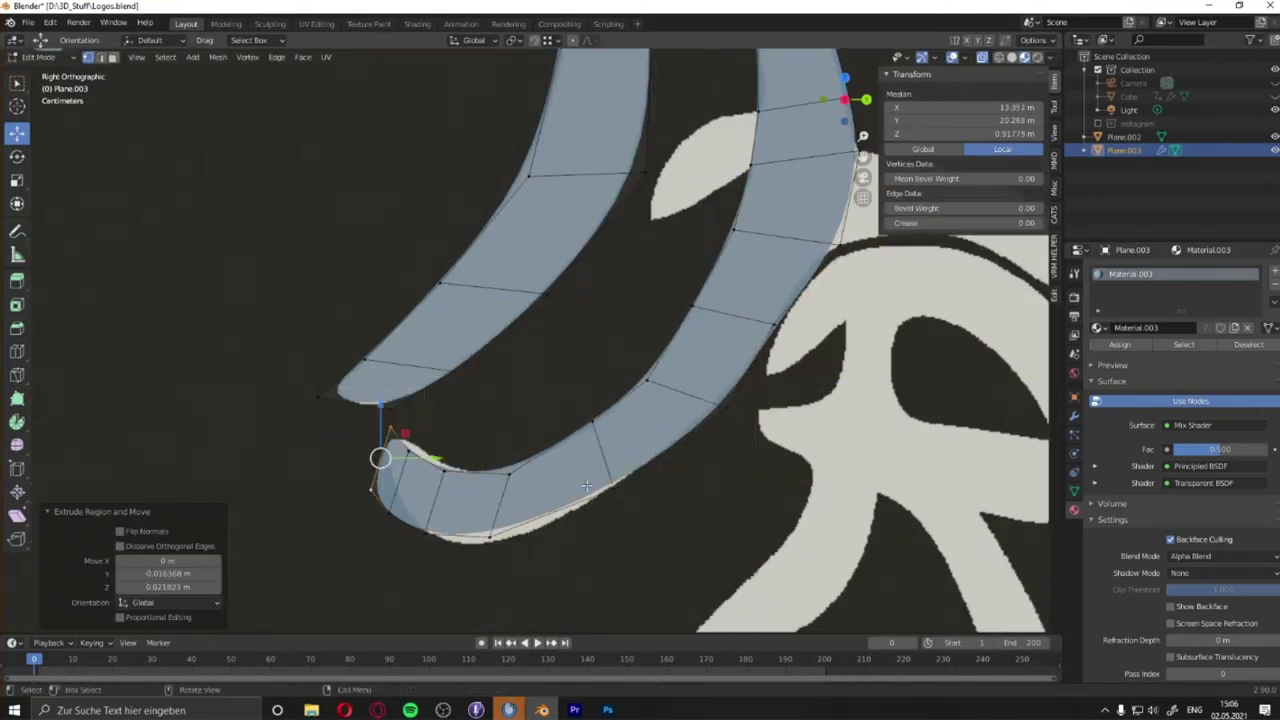
Extend the lower crescent tail from the vertex at its end.
left_click(600, 415)
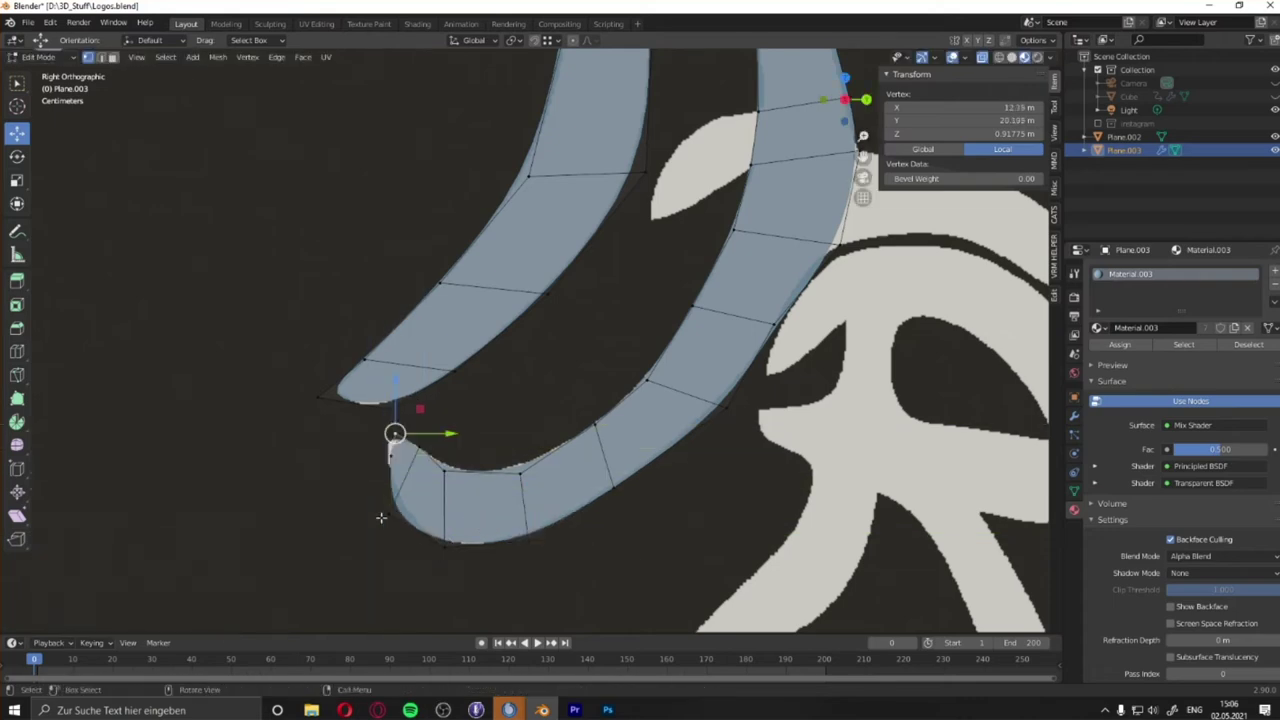
scroll(381, 517, "up", 2)
key("g")
left_click(395, 482)
scroll(395, 482, "down", 2)
Fit a vertex to the wing outline near the R and extrude faces rightward along the wing.
middle_click_drag(514, 491, 543, 371, "shift")
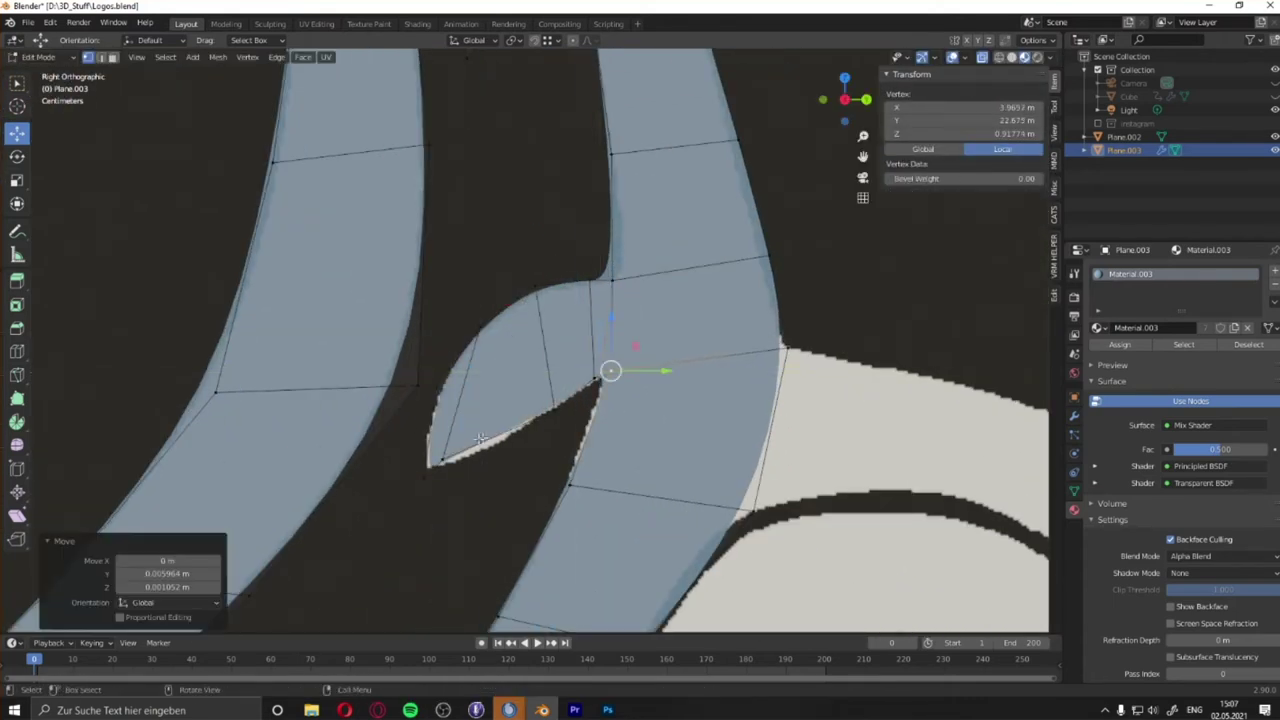
left_click(652, 259)
middle_click_drag(614, 427, 436, 397, "shift")
left_click(436, 397)
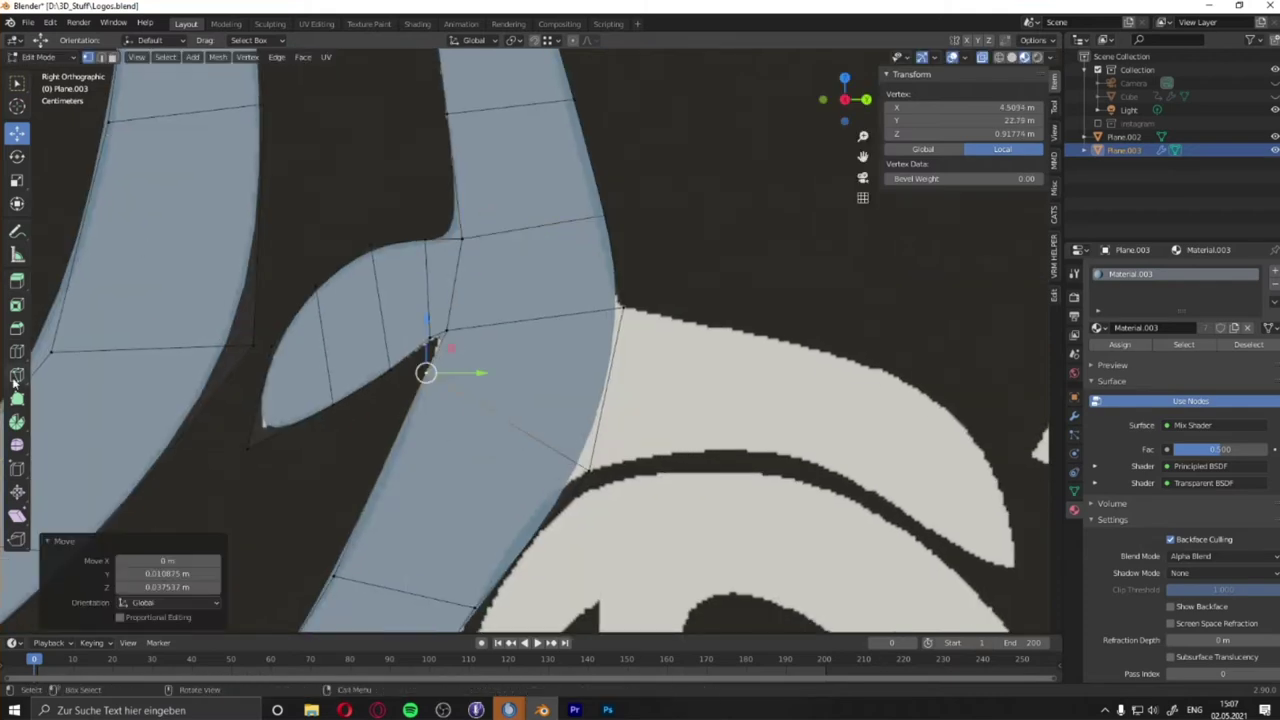
left_click(457, 509)
key("e")
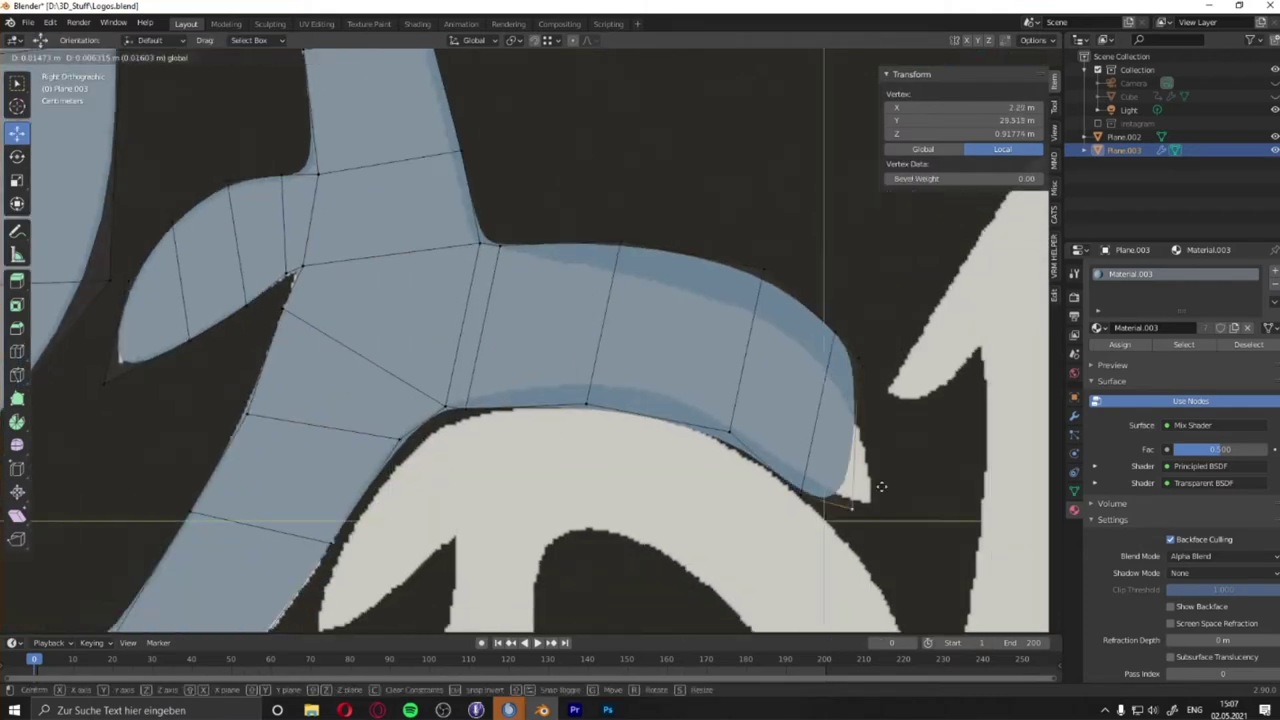
left_click(849, 473)
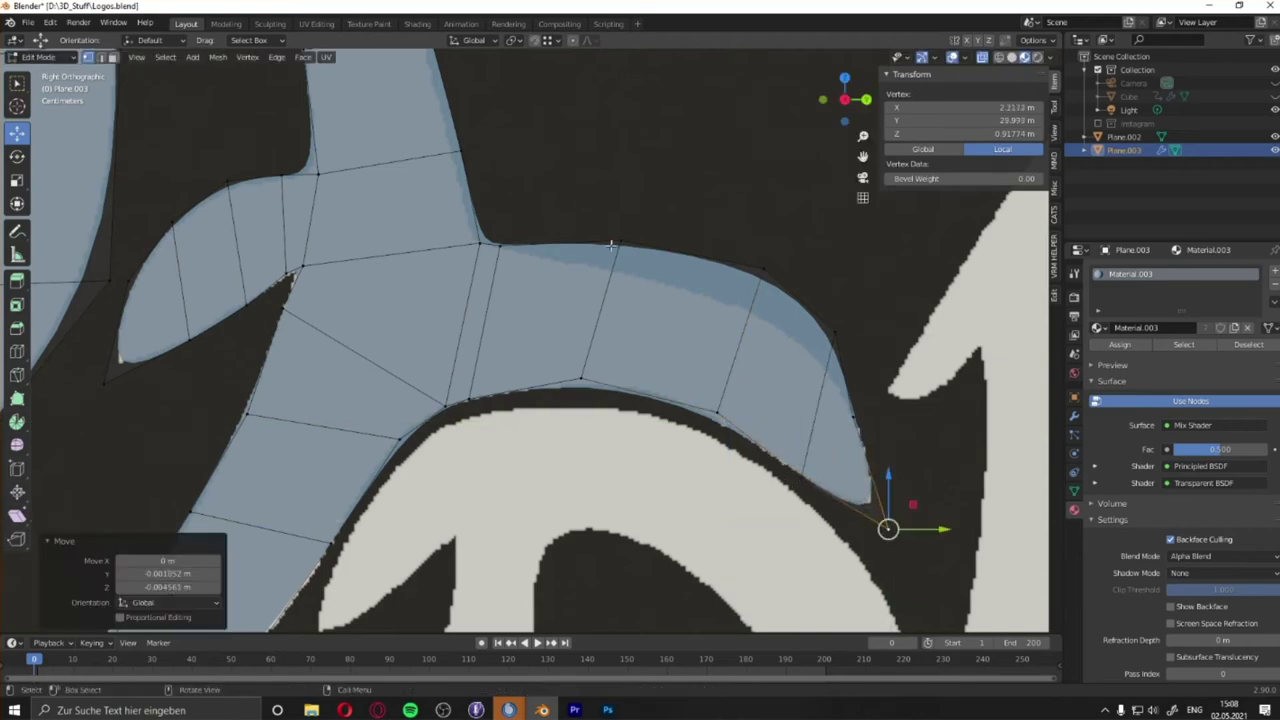
left_click(480, 243)
Move the wing vertex and the R-loop vertices onto the reference outline.
key("g")
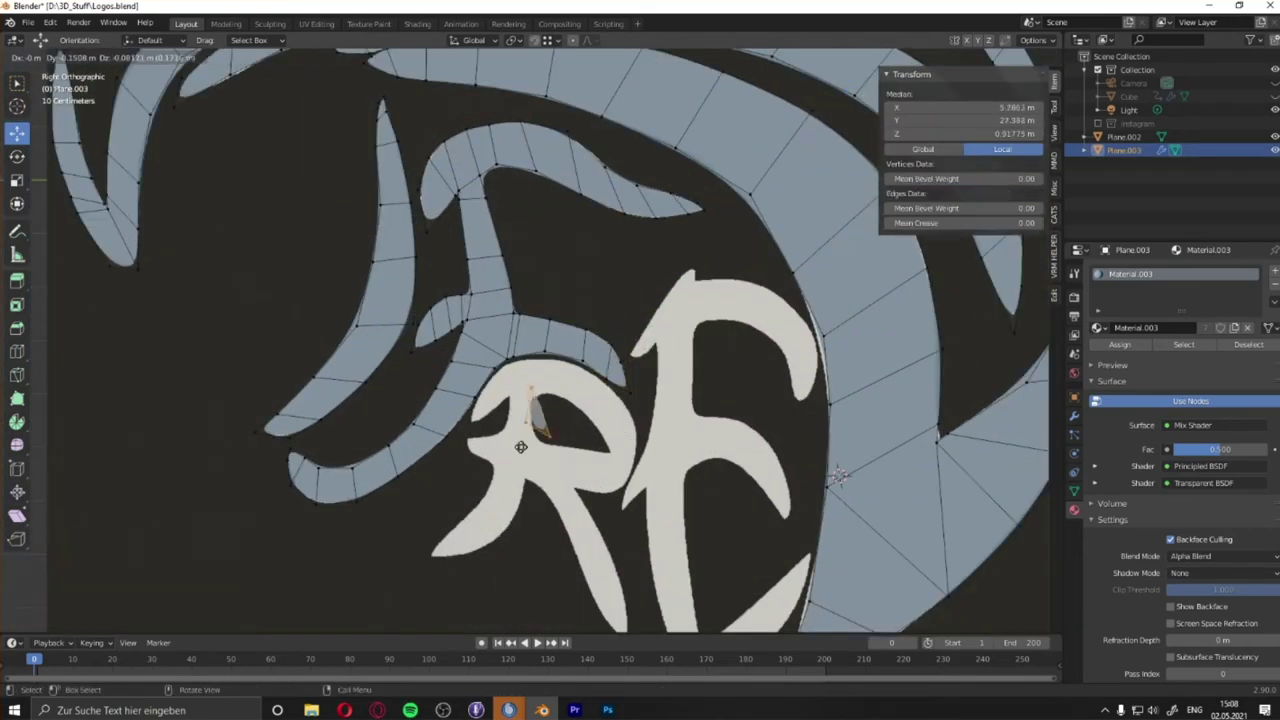
scroll(838, 477, "up", 5)
left_click(429, 246)
left_click(277, 278)
scroll(277, 278, "up", 3)
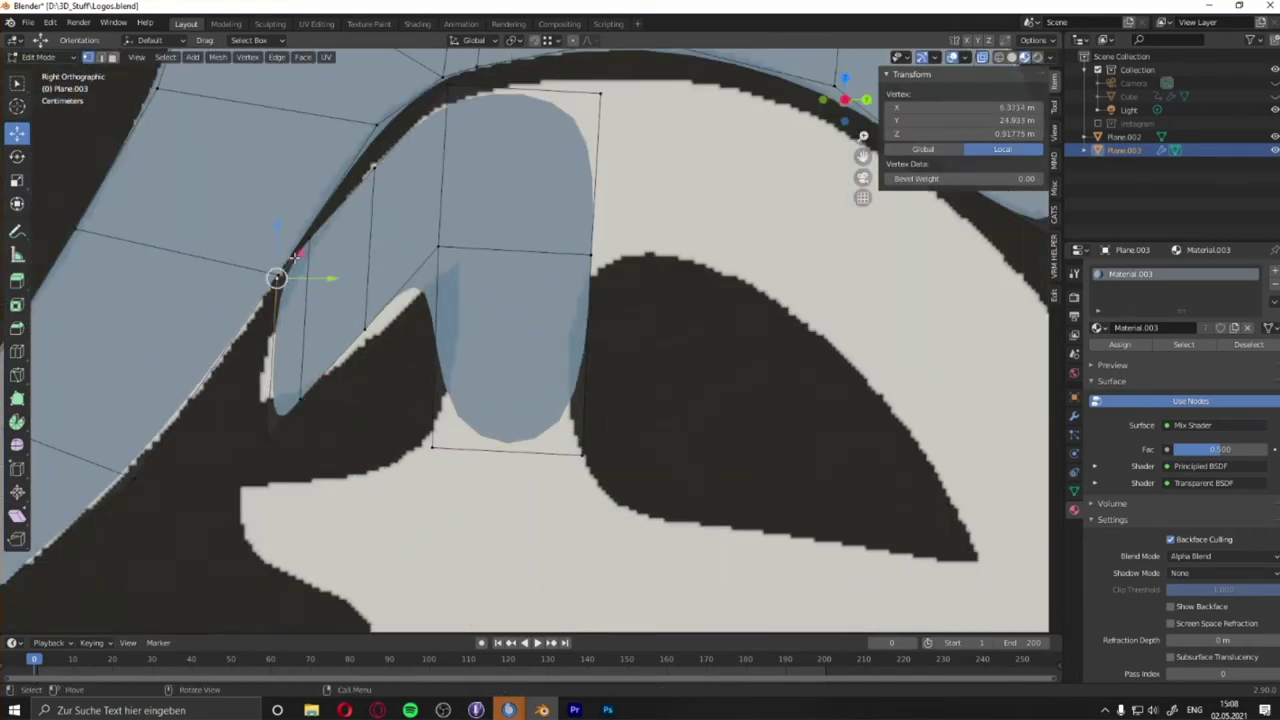
left_click_drag(367, 330, 435, 283)
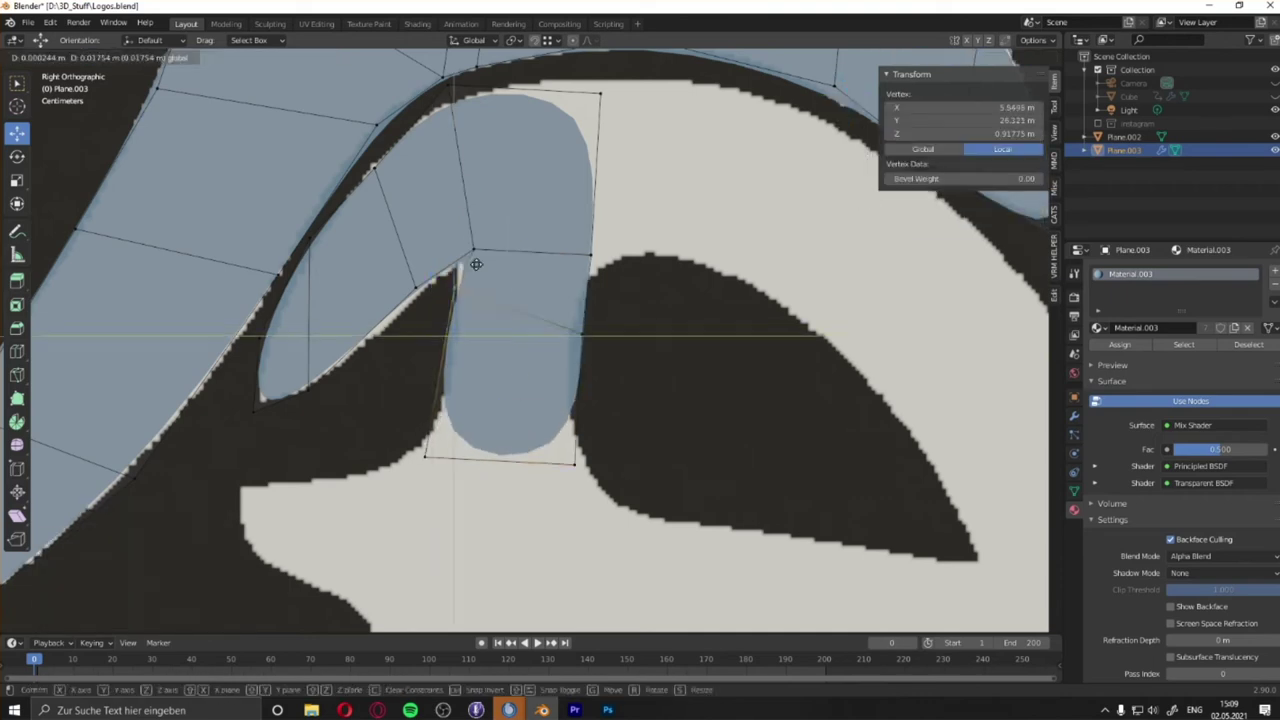
left_click(398, 145)
middle_click_drag(398, 147, 363, 222, "shift")
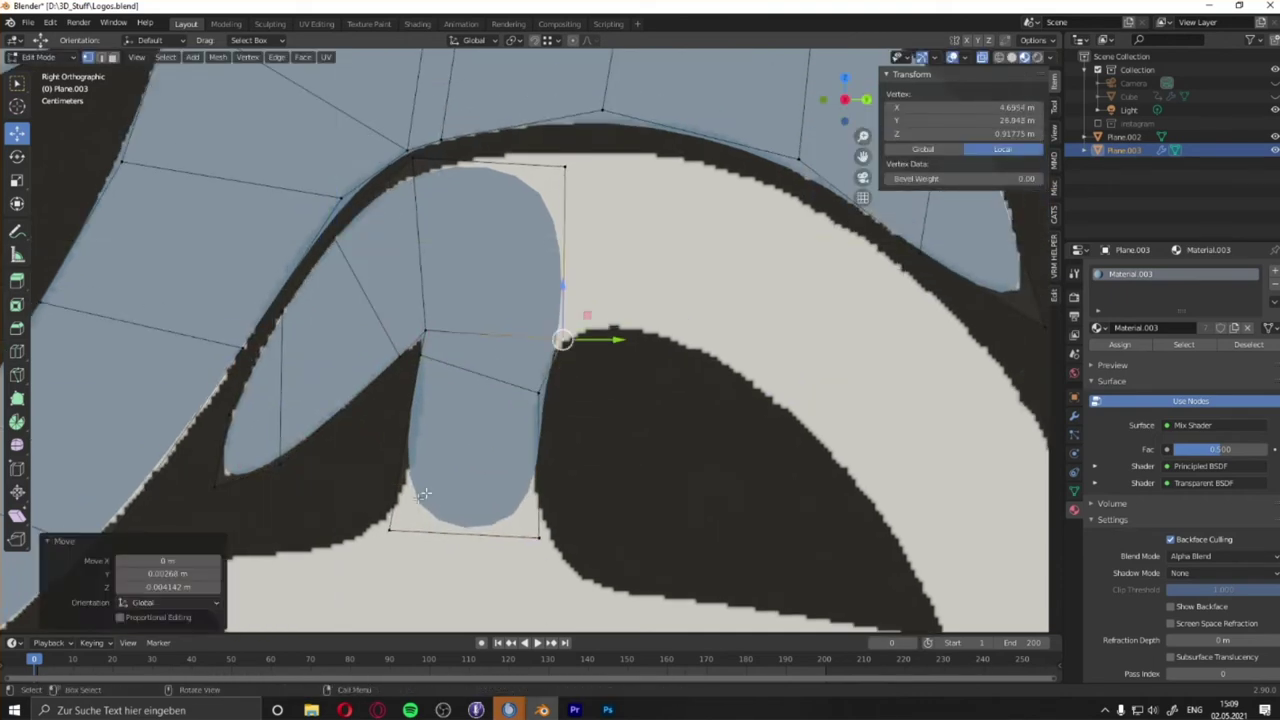
scroll(424, 494, "down", 3)
Extrude the bottom edge downward, then again to the right along the outline.
key("e")
left_click(457, 523)
key("e")
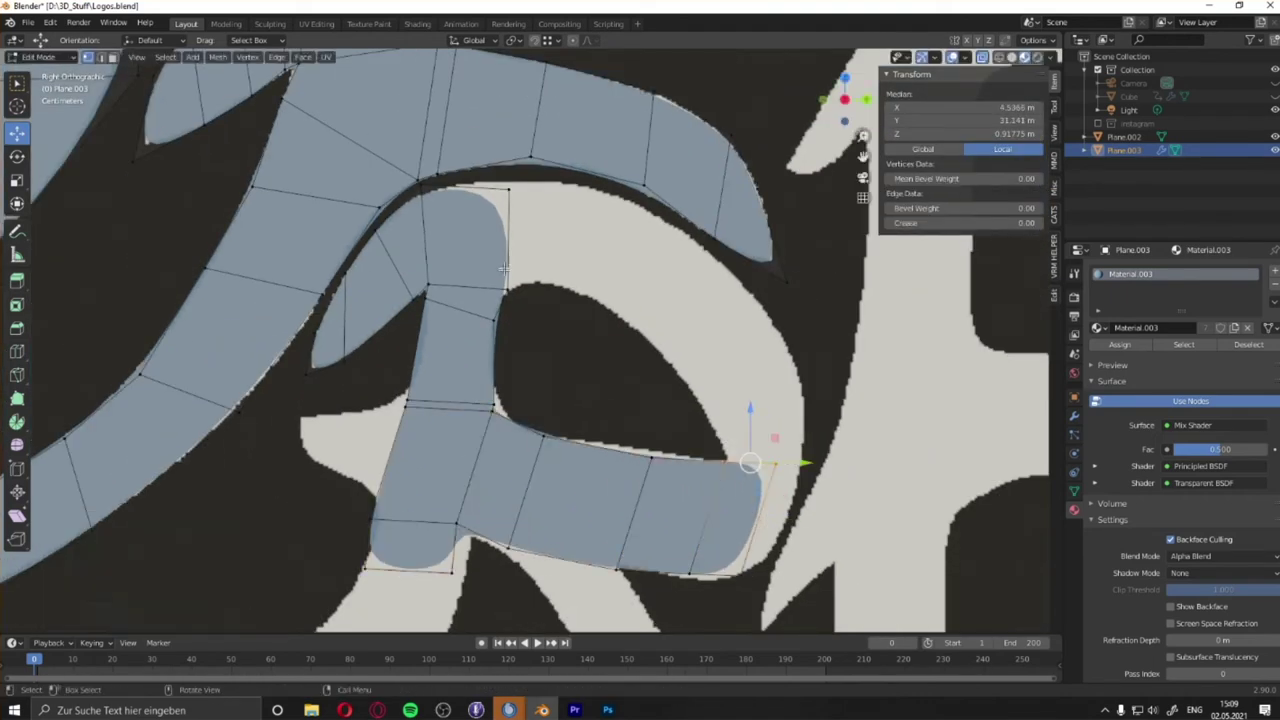
left_click(745, 370)
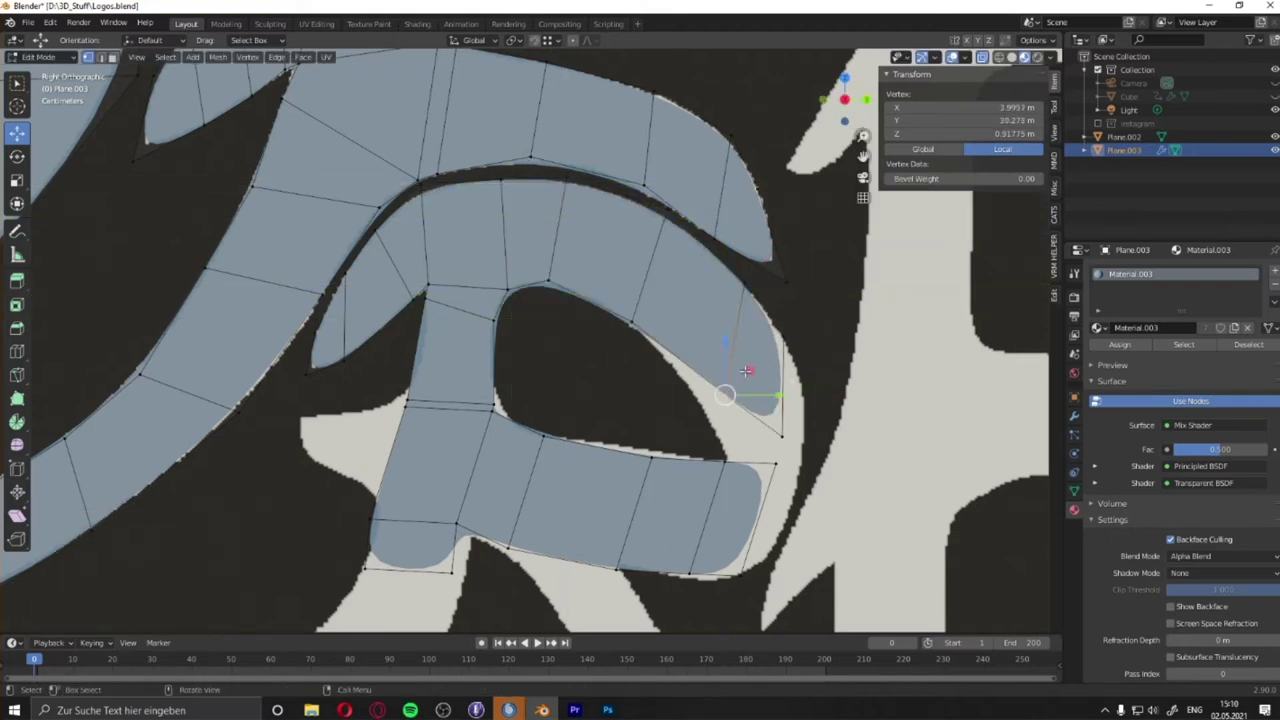
scroll(845, 357, "up", 2)
key("g")
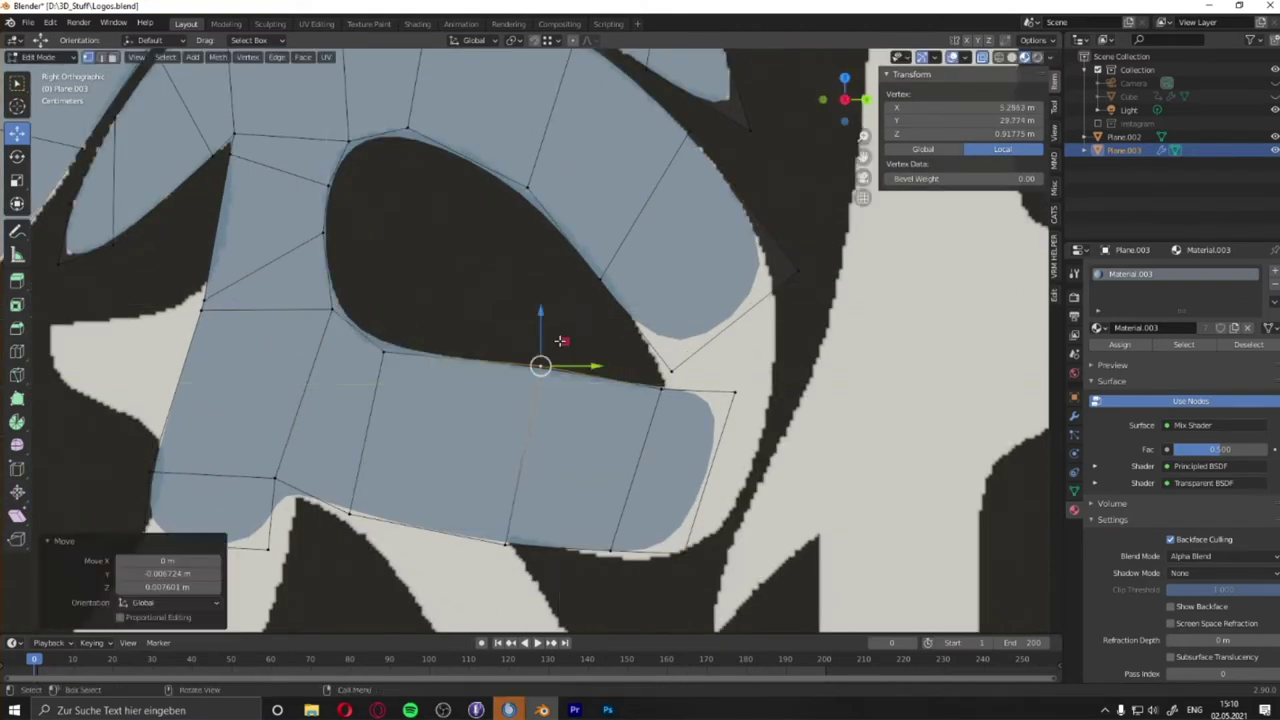
middle_click_drag(648, 385, 523, 330, "shift")
Reshape the lobe by moving its vertices and inner corner onto the outline.
key("g")
left_click(607, 340)
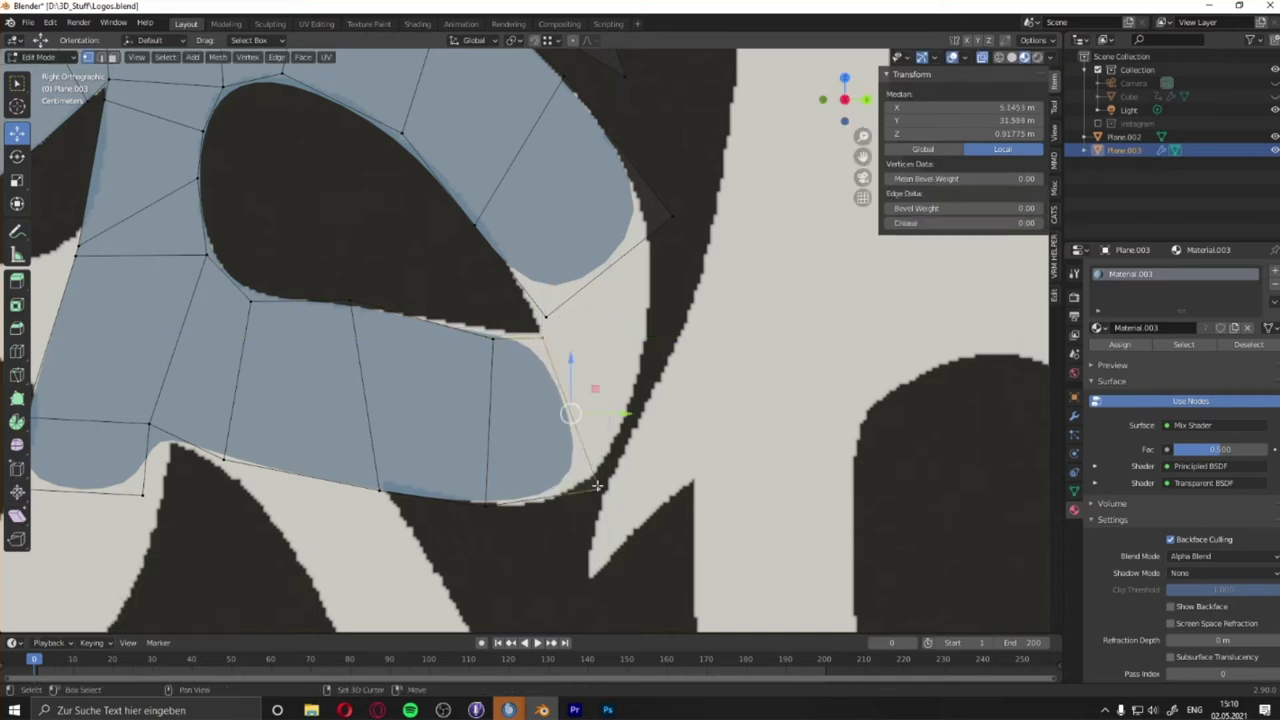
key("g")
left_click(563, 300)
left_click(650, 250)
left_click(548, 318)
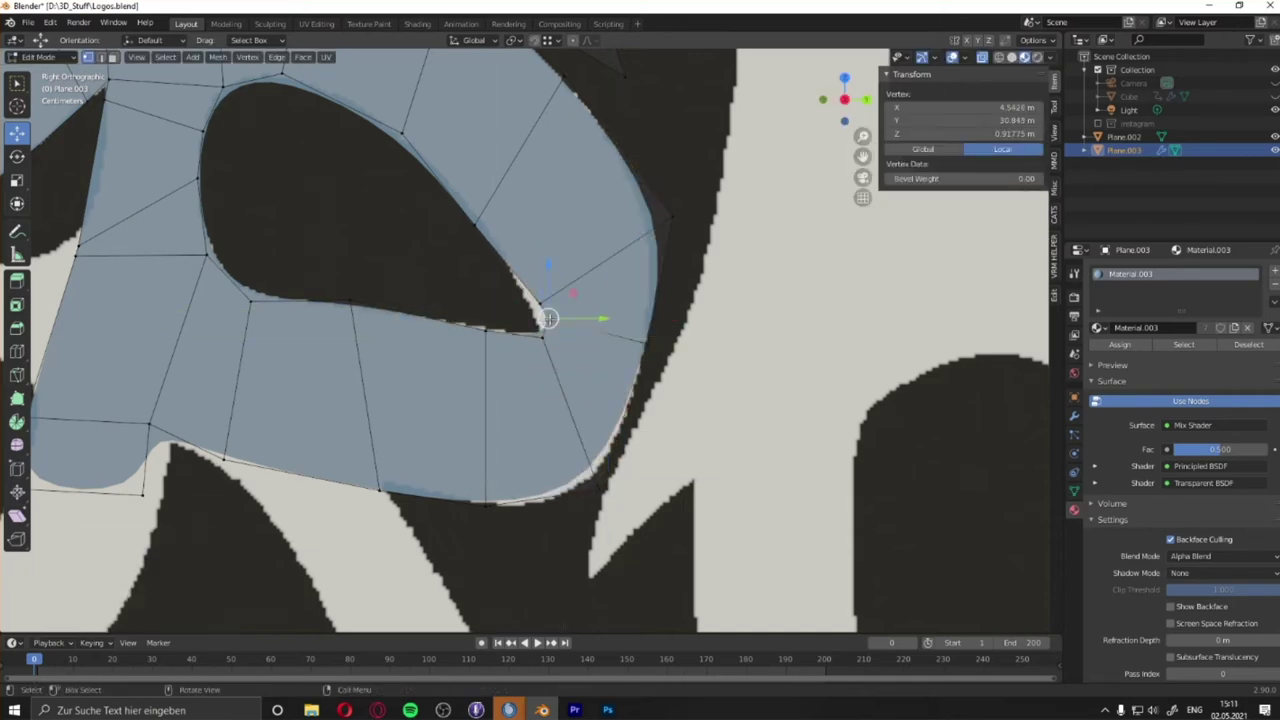
left_click(681, 197)
key("g")
scroll(571, 306, "up", 3)
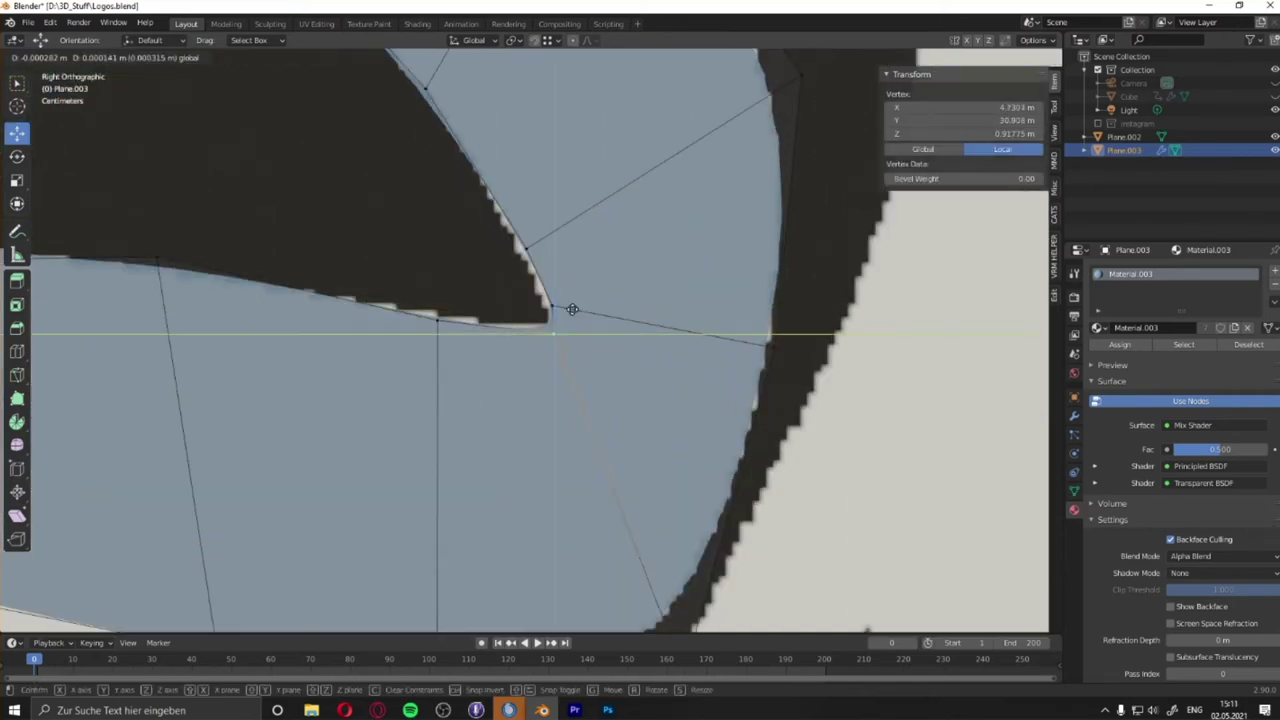
left_click(571, 306)
scroll(480, 271, "down", 3)
Extrude a new lobe out from the shape's left edge.
middle_click_drag(480, 271, 440, 364, "shift")
left_click(440, 364)
key("e")
left_click(357, 323)
scroll(357, 323, "up", 1)
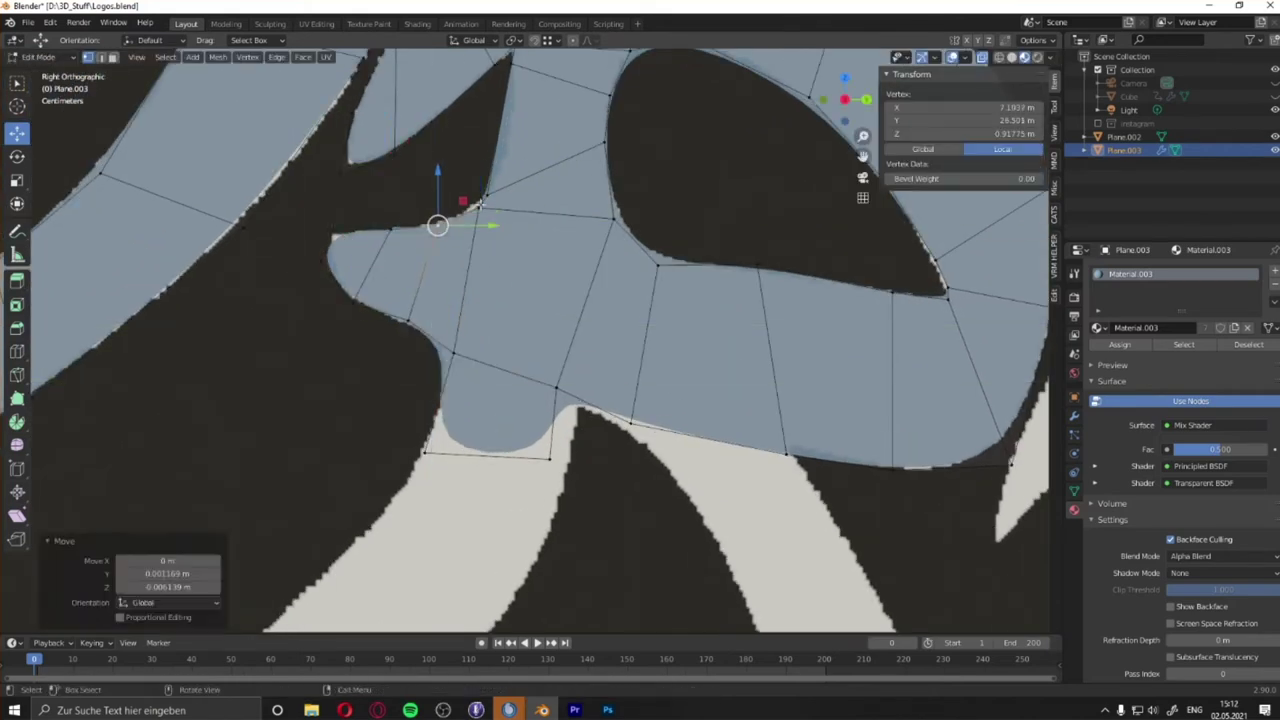
key("g")
Extrude a strip down-left and reshape its end to follow the outline.
key("e")
left_click(215, 560)
middle_click_drag(215, 560, 480, 300, "shift")
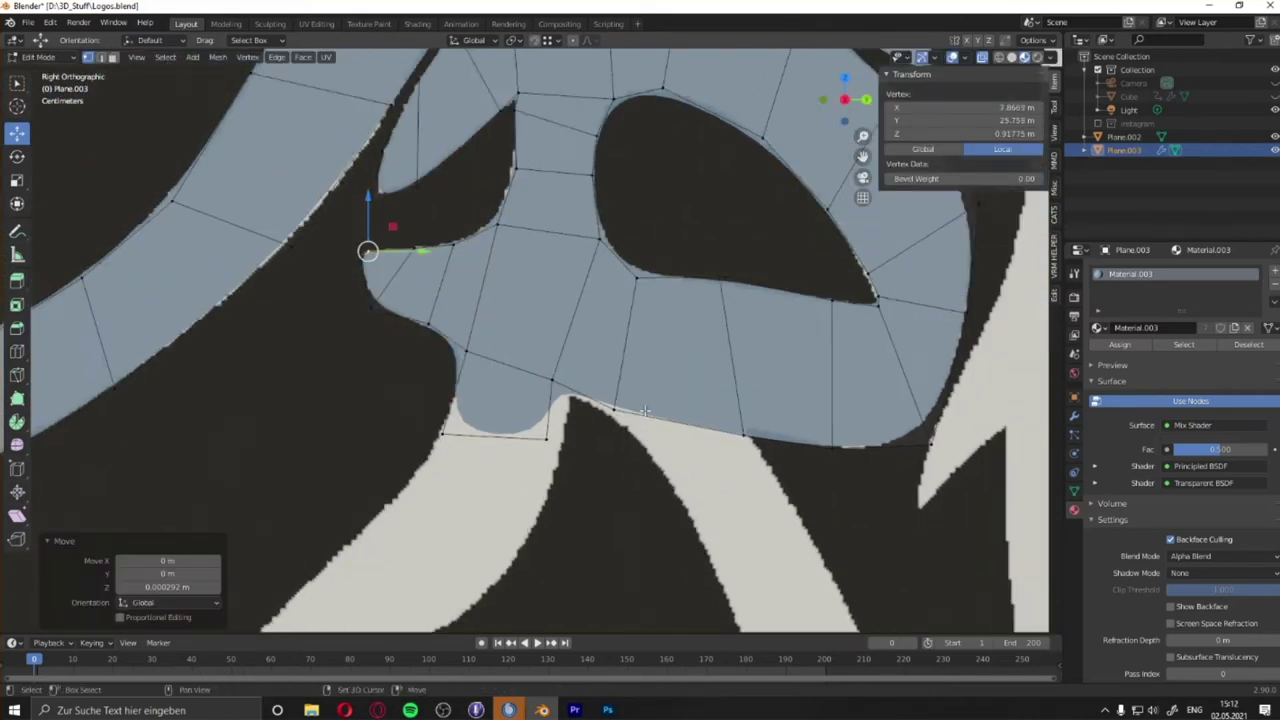
scroll(480, 300, "down", 2)
key("g")
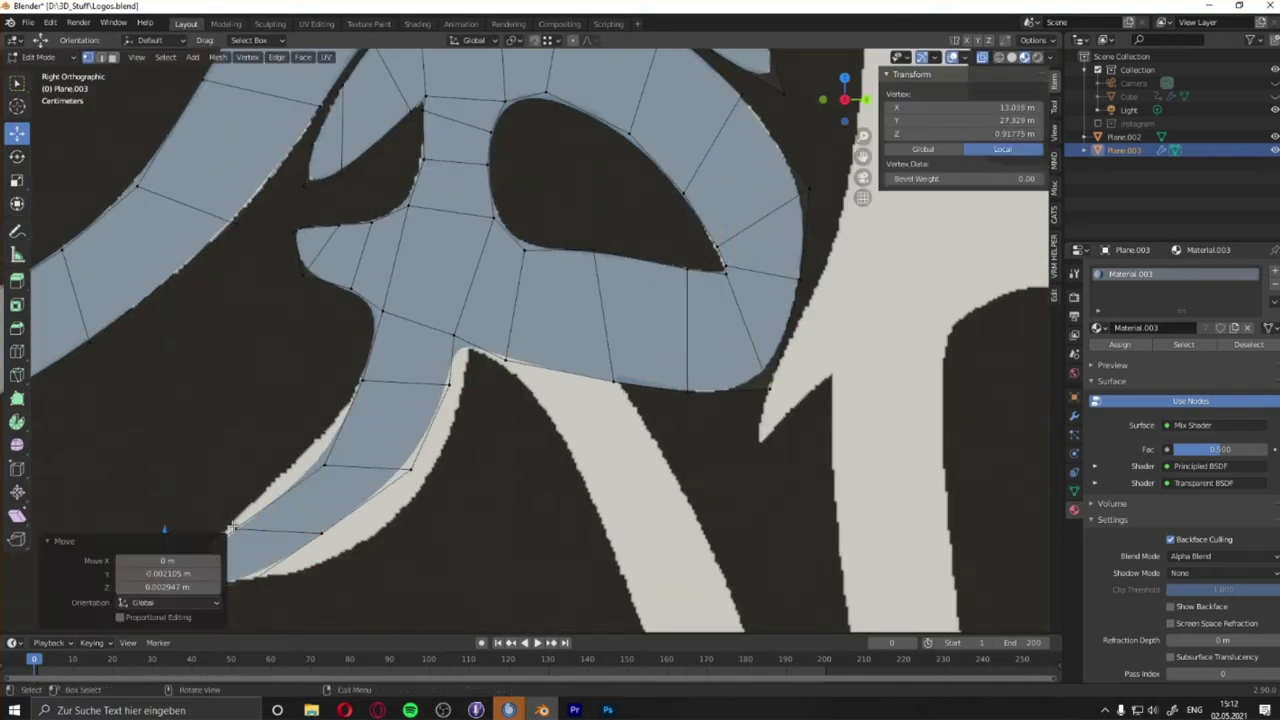
left_click_drag(230, 527, 430, 495)
scroll(617, 377, "down", 3)
Fit the lower strip's vertices to the stroke beside the E.
left_click(563, 523)
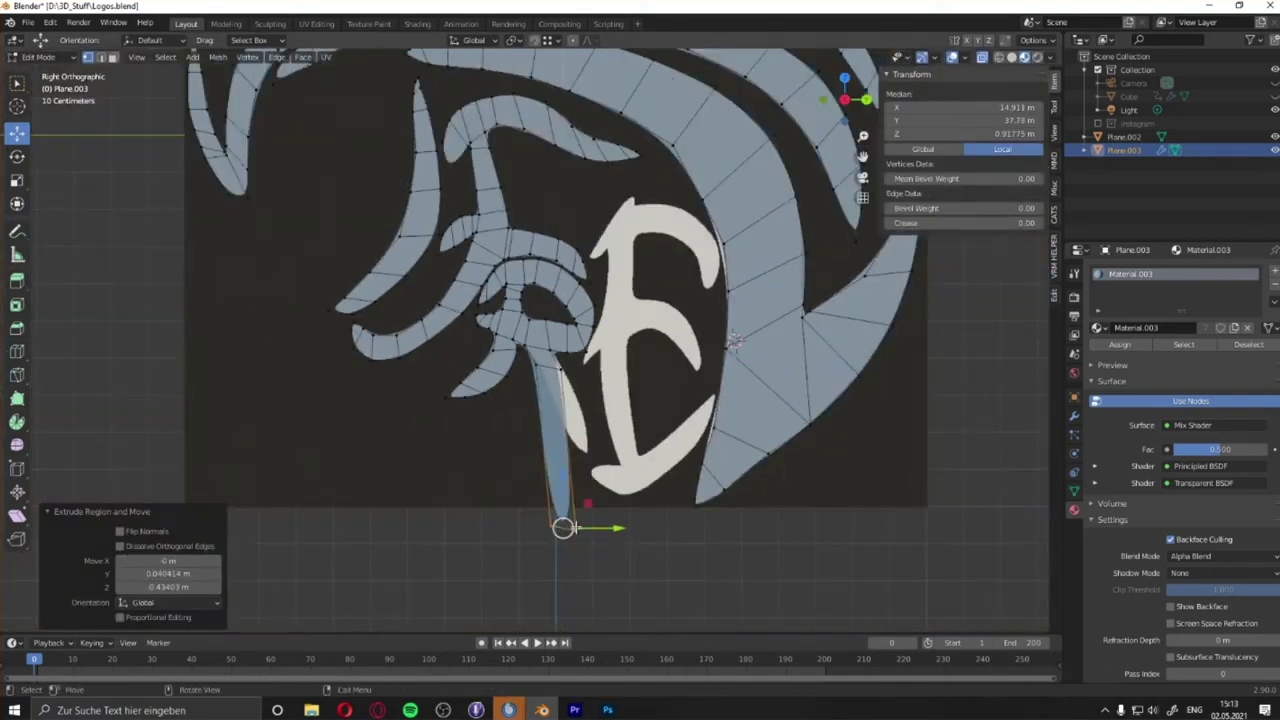
scroll(563, 523, "up", 4)
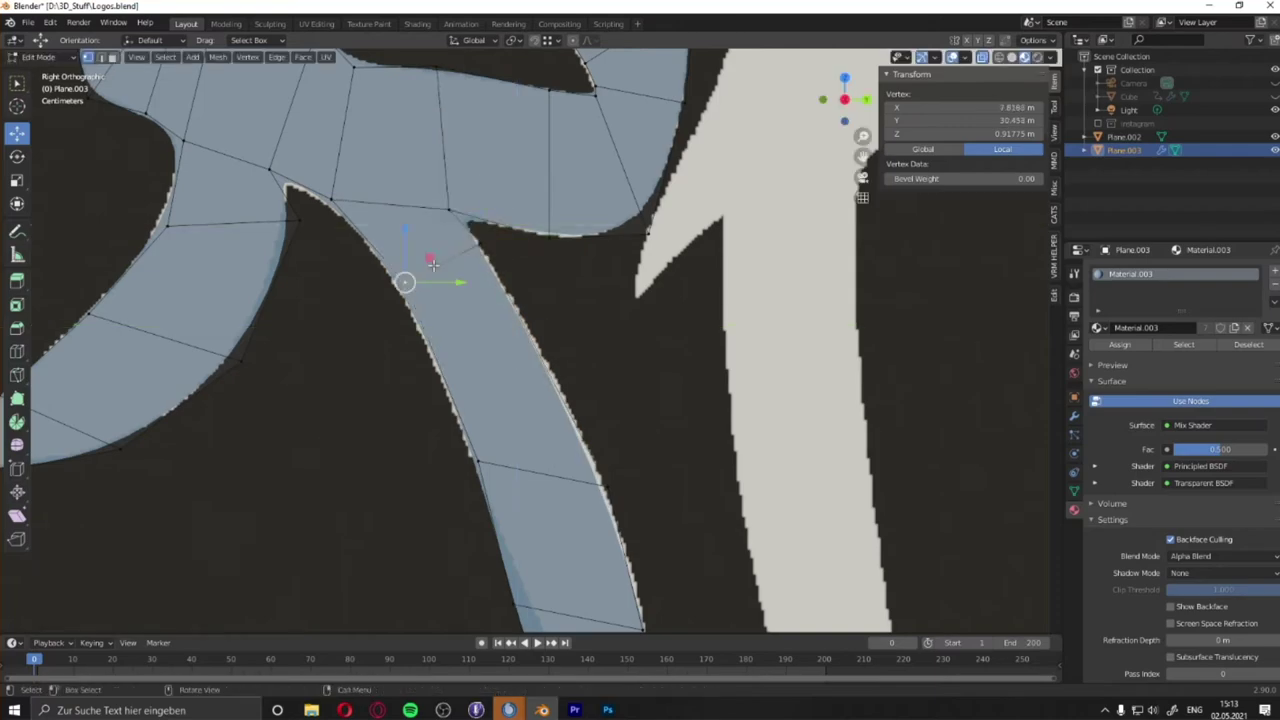
scroll(432, 263, "down", 2)
middle_click_drag(480, 400, 520, 380)
left_click_drag(560, 410, 581, 401)
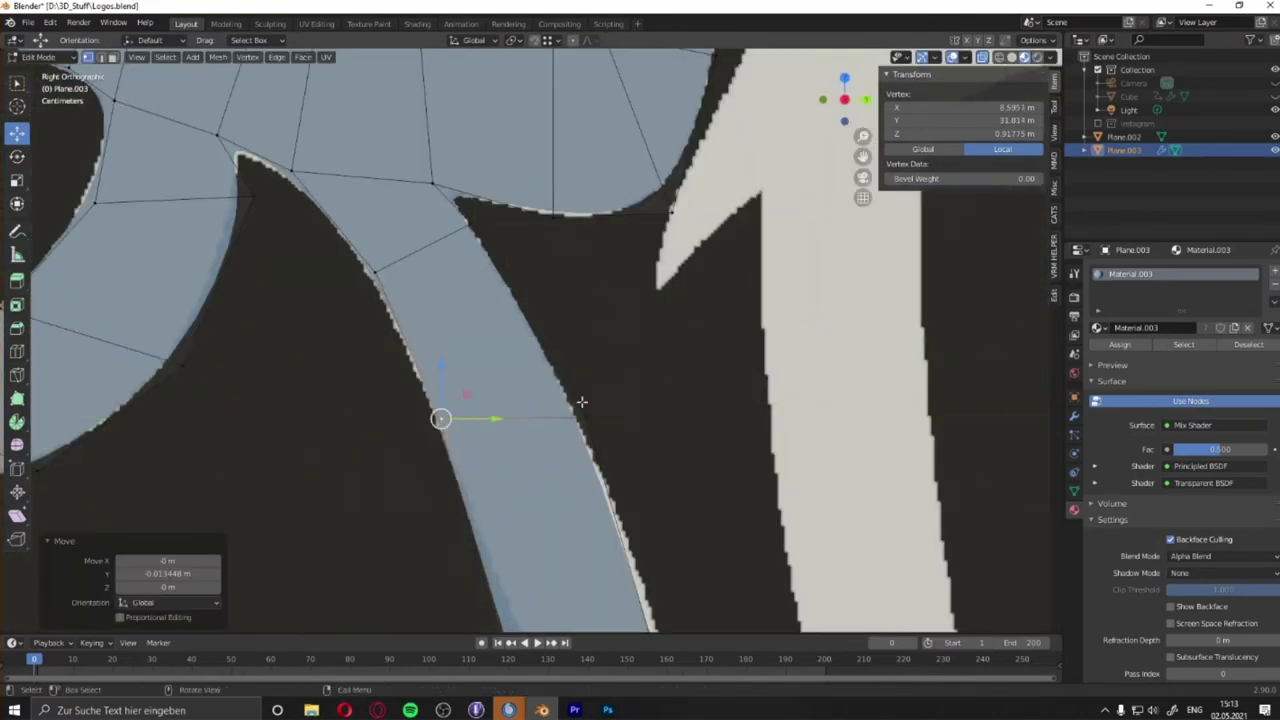
scroll(581, 401, "down", 1)
key("g")
left_click(570, 561)
scroll(570, 561, "down", 3)
Extrude vertices along the F's arch and nudge them onto its outline.
left_click(366, 437)
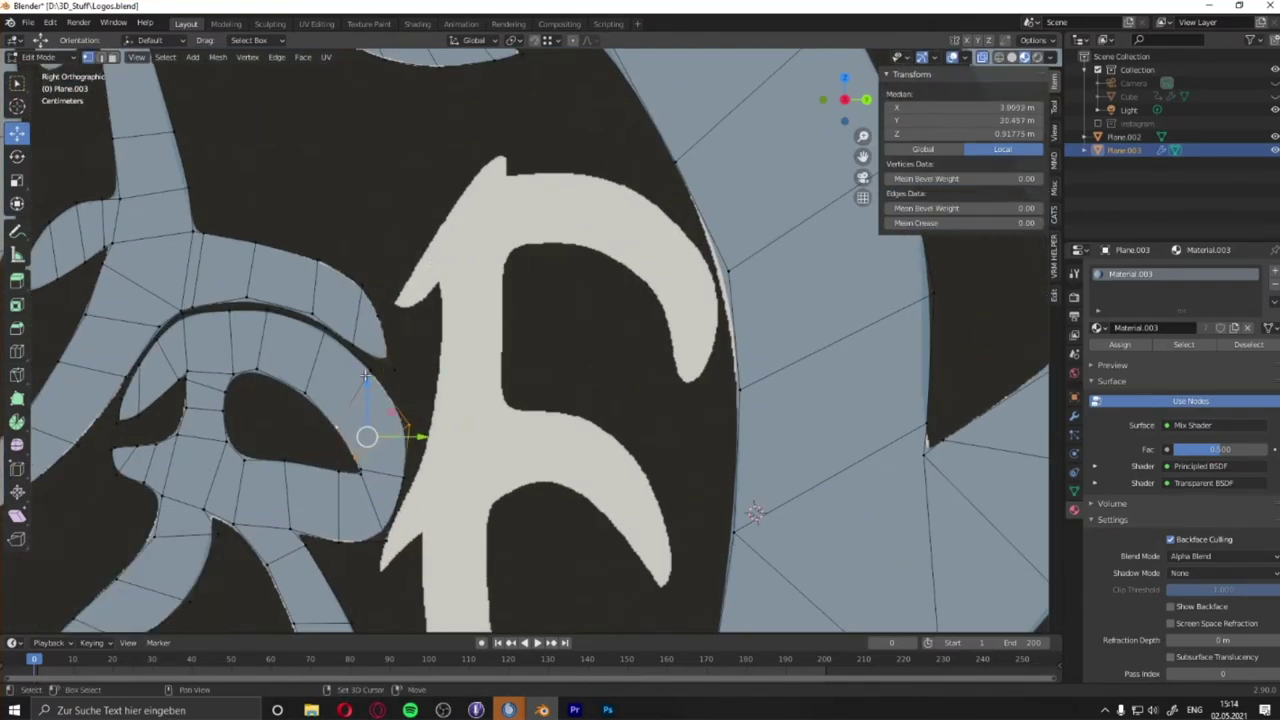
scroll(366, 437, "up", 4)
key("e")
left_click(720, 257)
left_click_drag(778, 360, 712, 368)
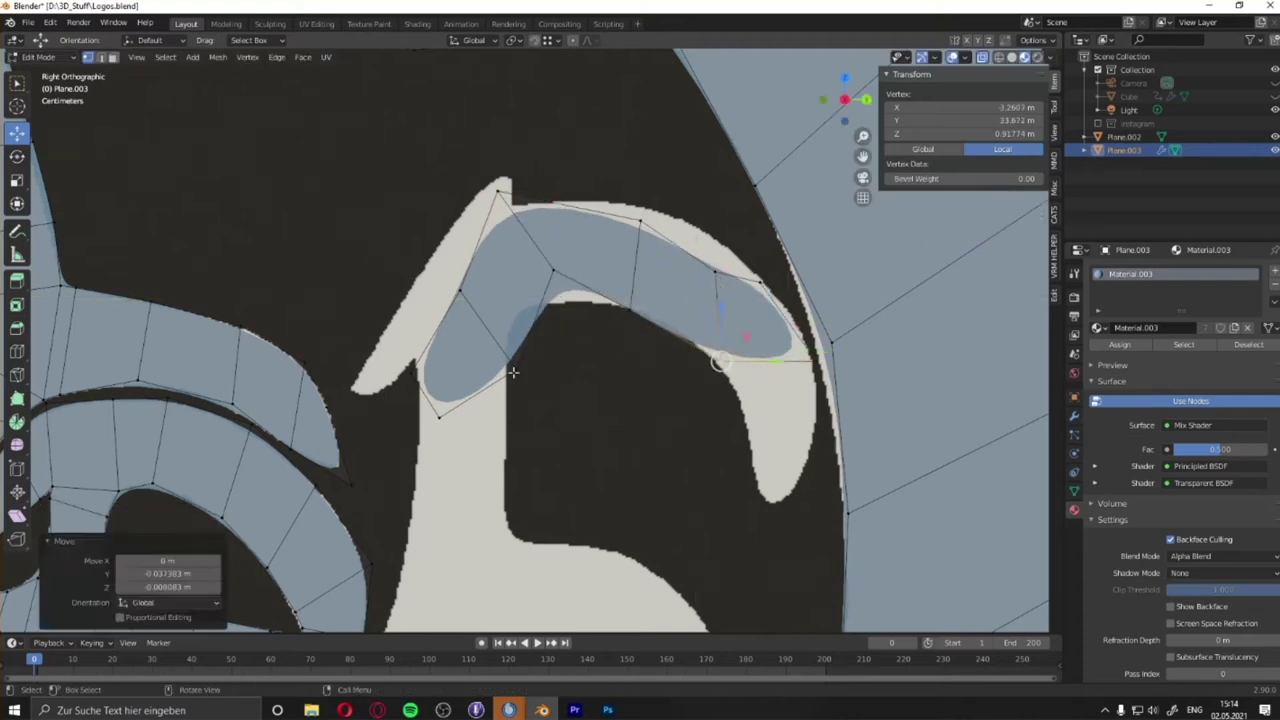
left_click(840, 340)
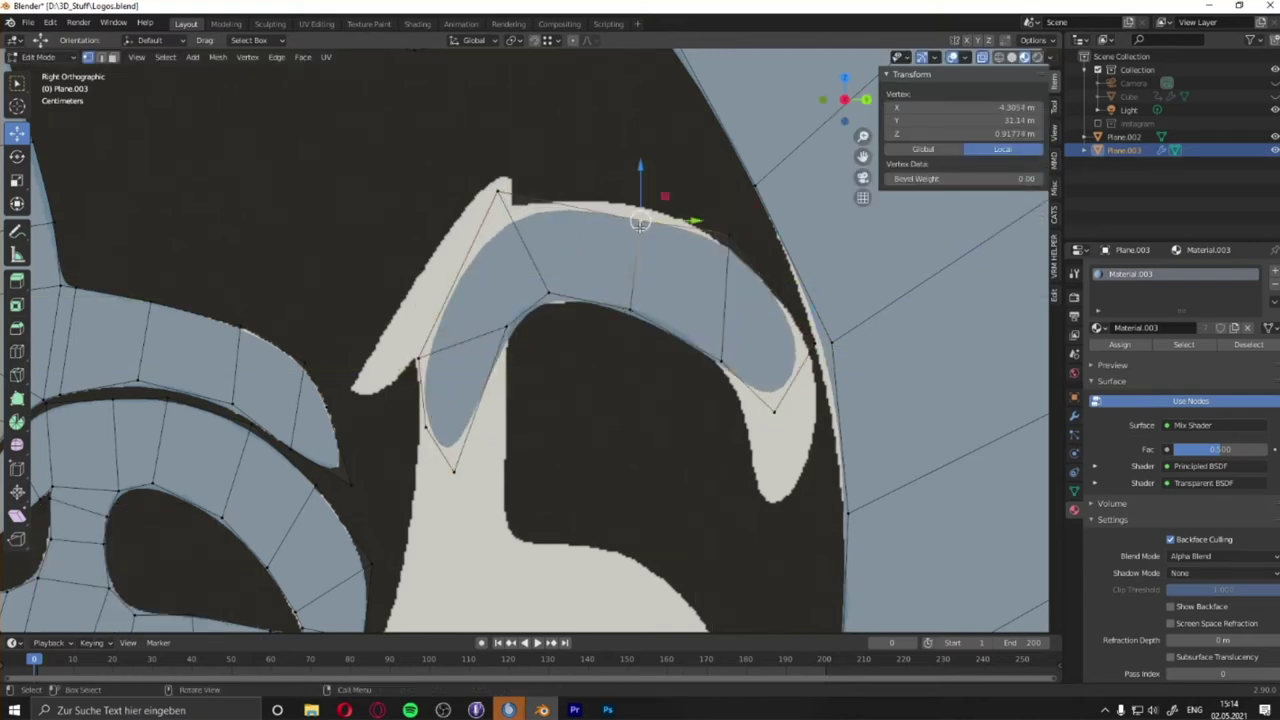
left_click_drag(640, 222, 650, 212)
middle_click_drag(557, 286, 480, 238, "shift")
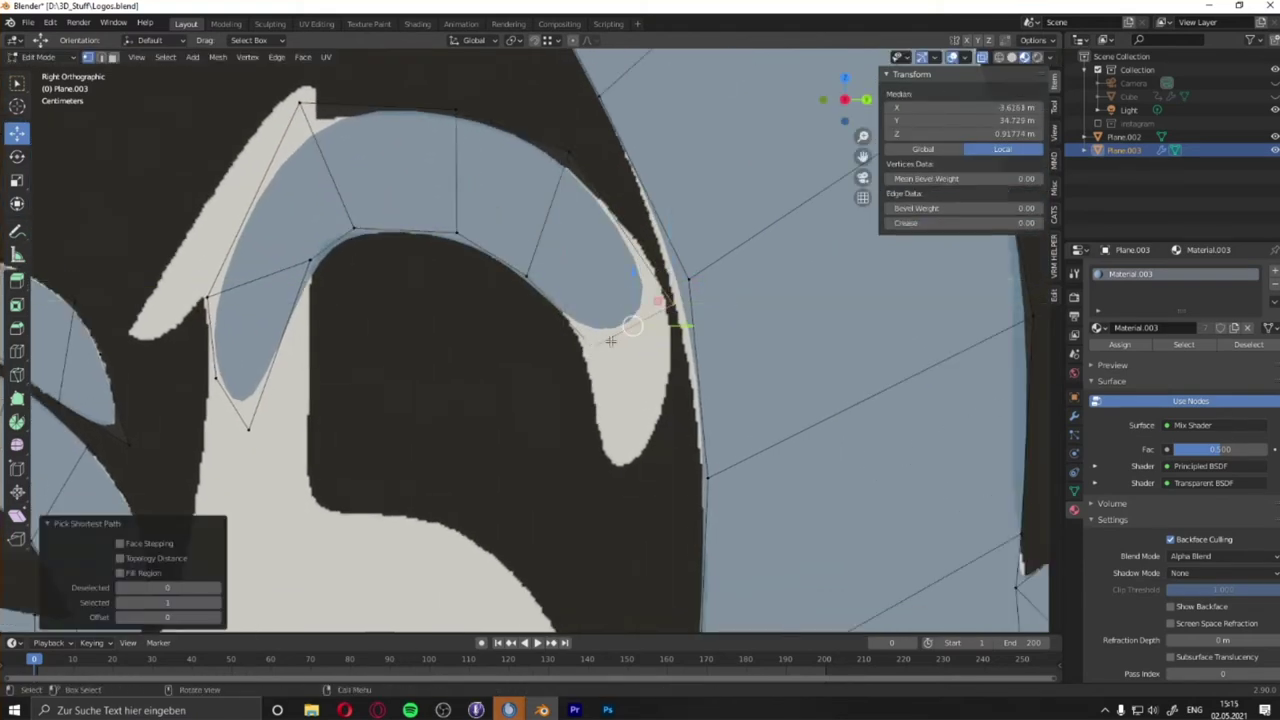
left_click_drag(610, 341, 668, 306)
Pull the top arch vertex upward, adjust the arch vertices, and add a loop cut.
middle_click_drag(622, 447, 526, 286, "shift")
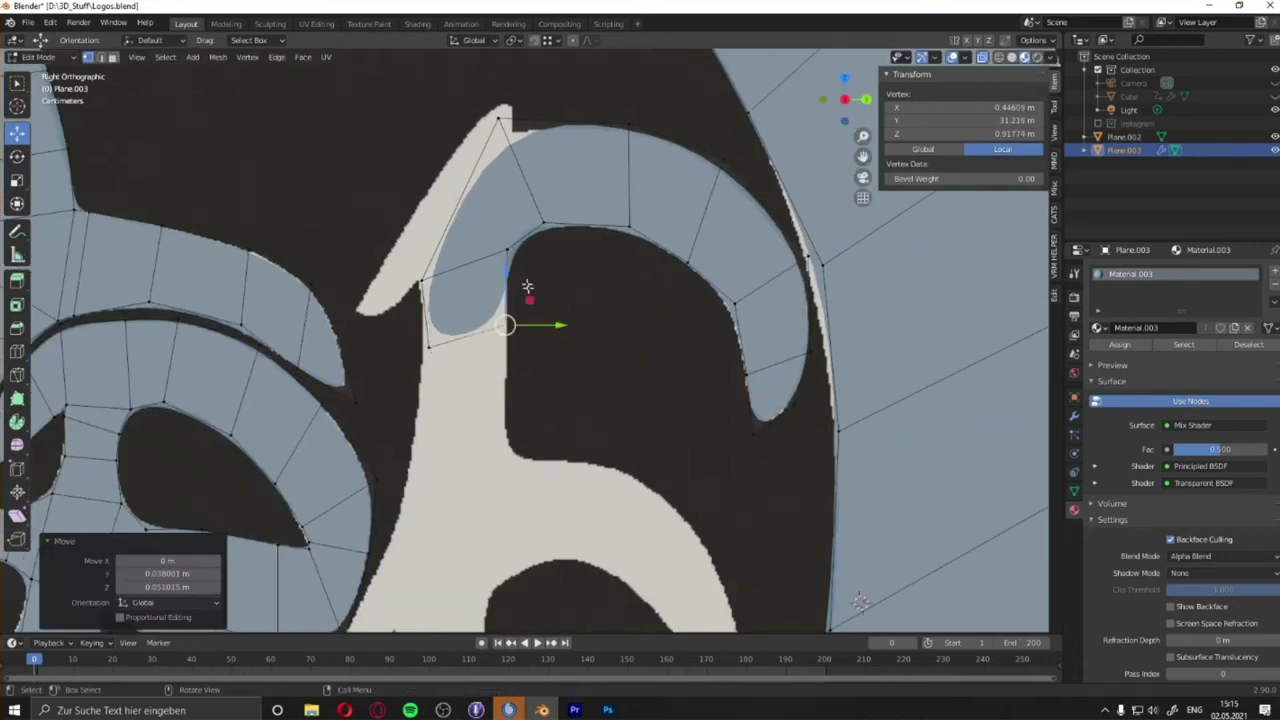
left_click(423, 197)
left_click_drag(423, 197, 509, 101)
left_click(509, 101)
scroll(566, 244, "up", 2)
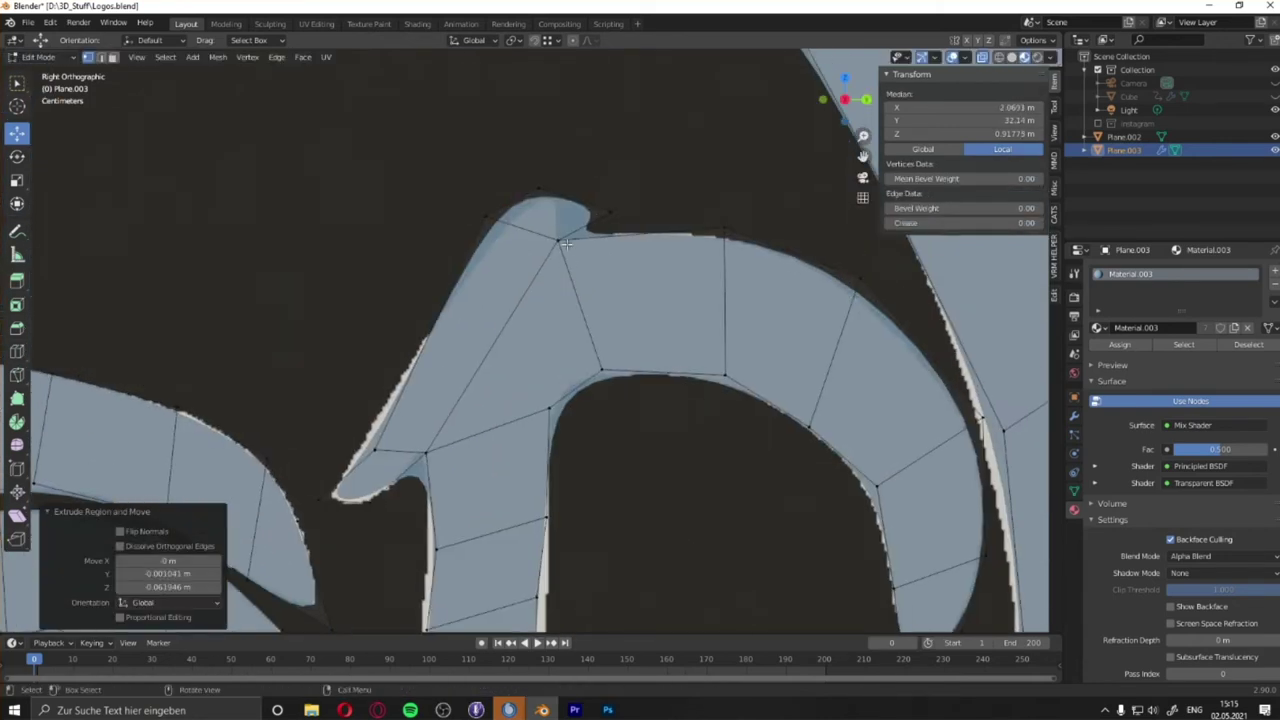
left_click(489, 213, "shift")
key("g")
key("ctrl+r")
scroll(689, 298, "down", 1)
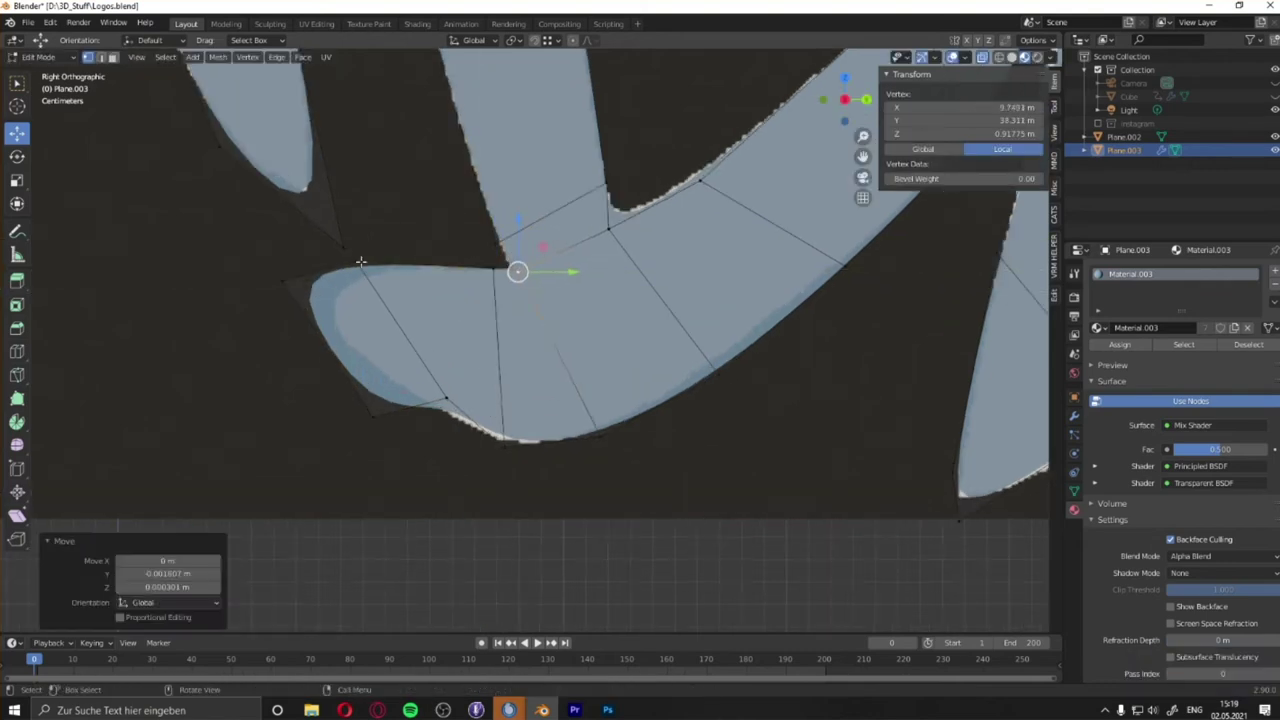
left_click(372, 412)
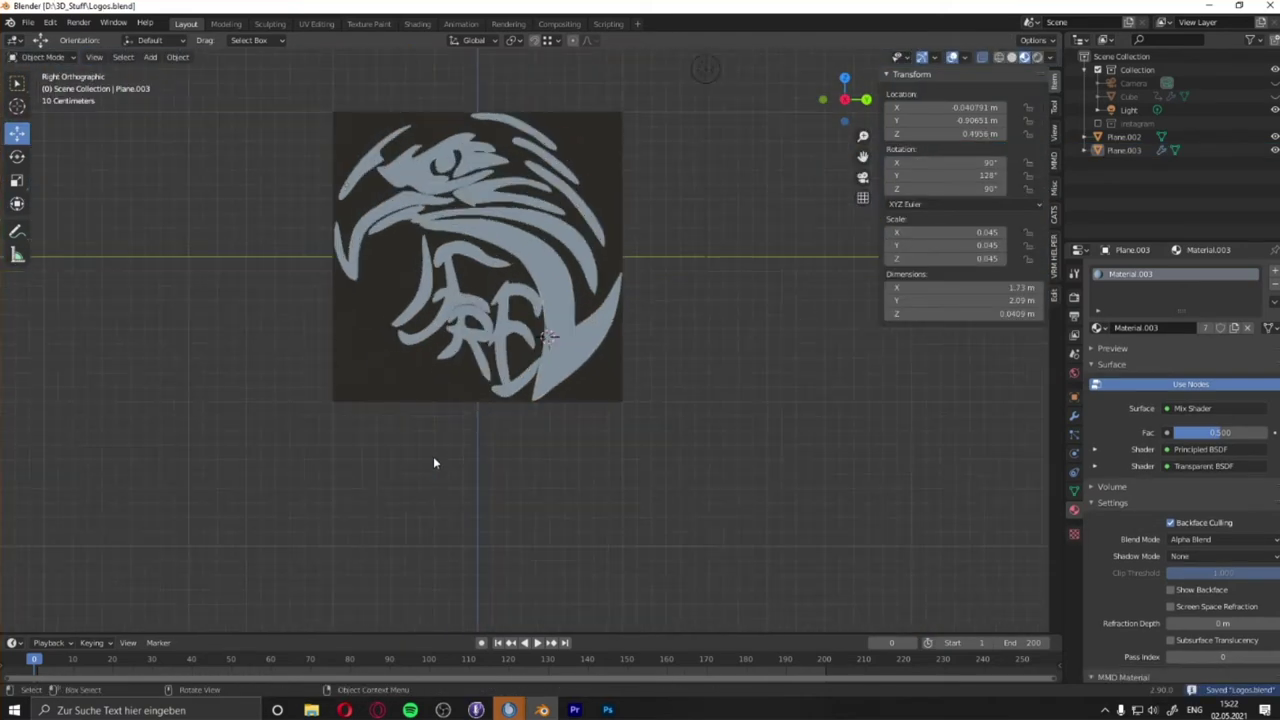
Apply All Transforms to the logo mesh with Ctrl+A.
middle_click_drag(451, 487, 567, 466)
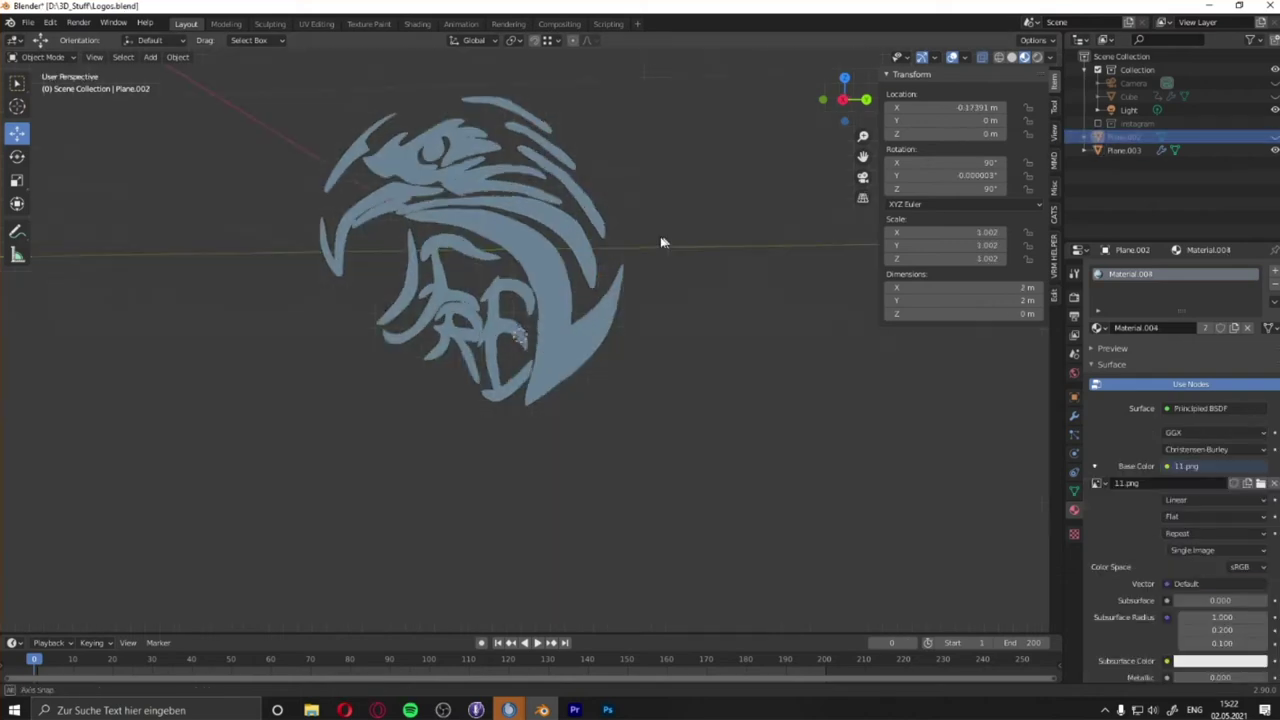
key("ctrl+a")
left_click(705, 176)
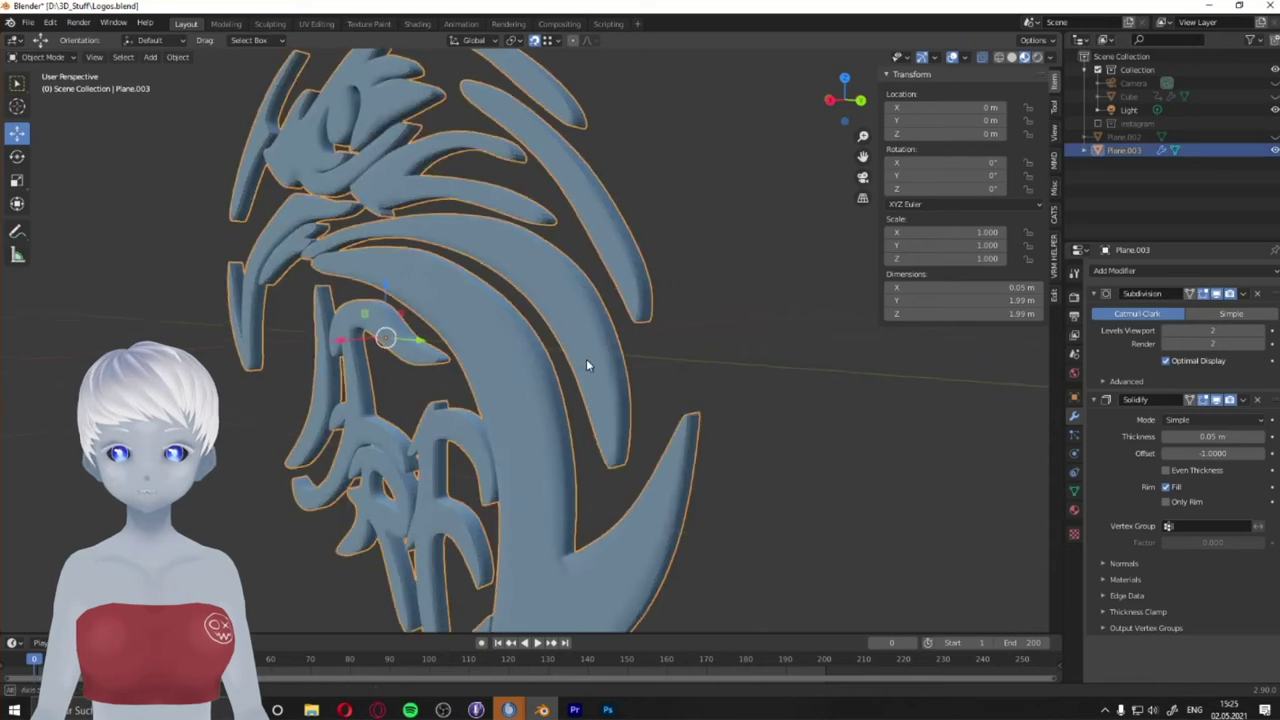
Shade the thickened logo smooth.
mouse_move(586, 365)
middle_mouse_down()
mouse_move(681, 418)
mouse_move(654, 366)
middle_mouse_up()
right_click(531, 326)
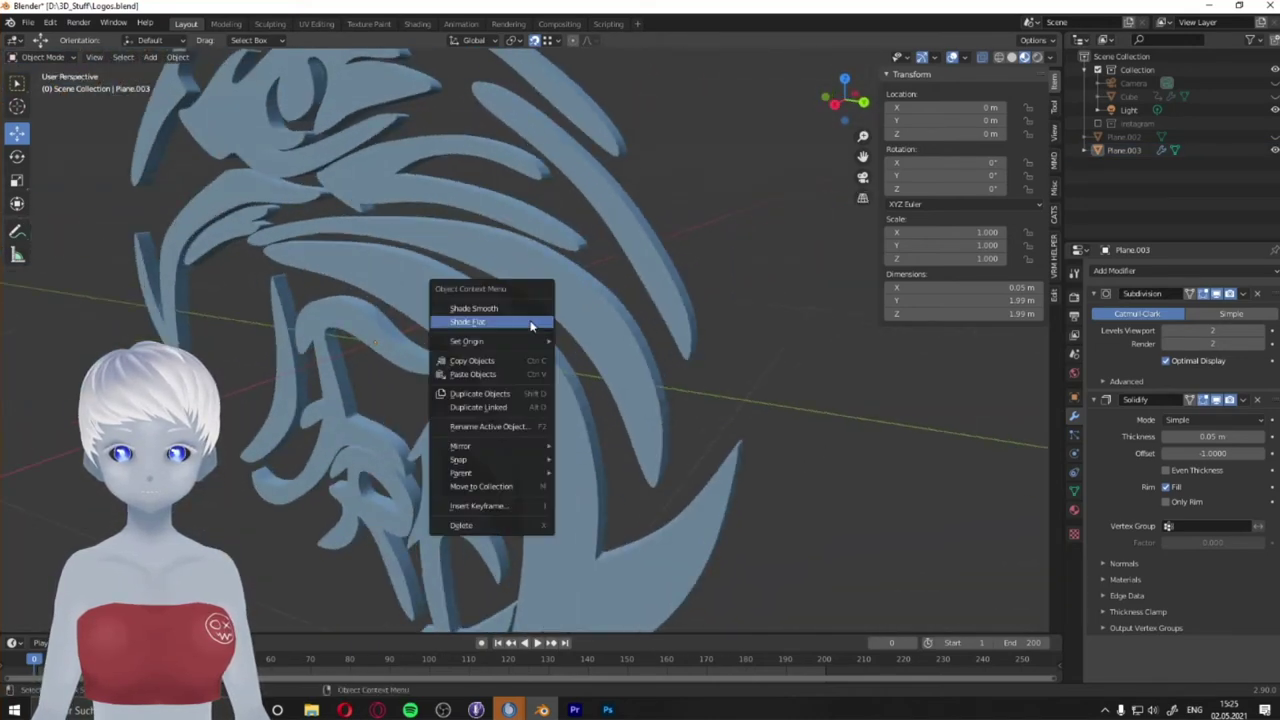
left_click(531, 326)
Inspect the mesh in Edit Mode from the right view, then go to the Shading workspace.
key("Tab")
middle_click_drag(694, 320, 540, 306)
scroll(540, 306, "up", 5)
key("grave")
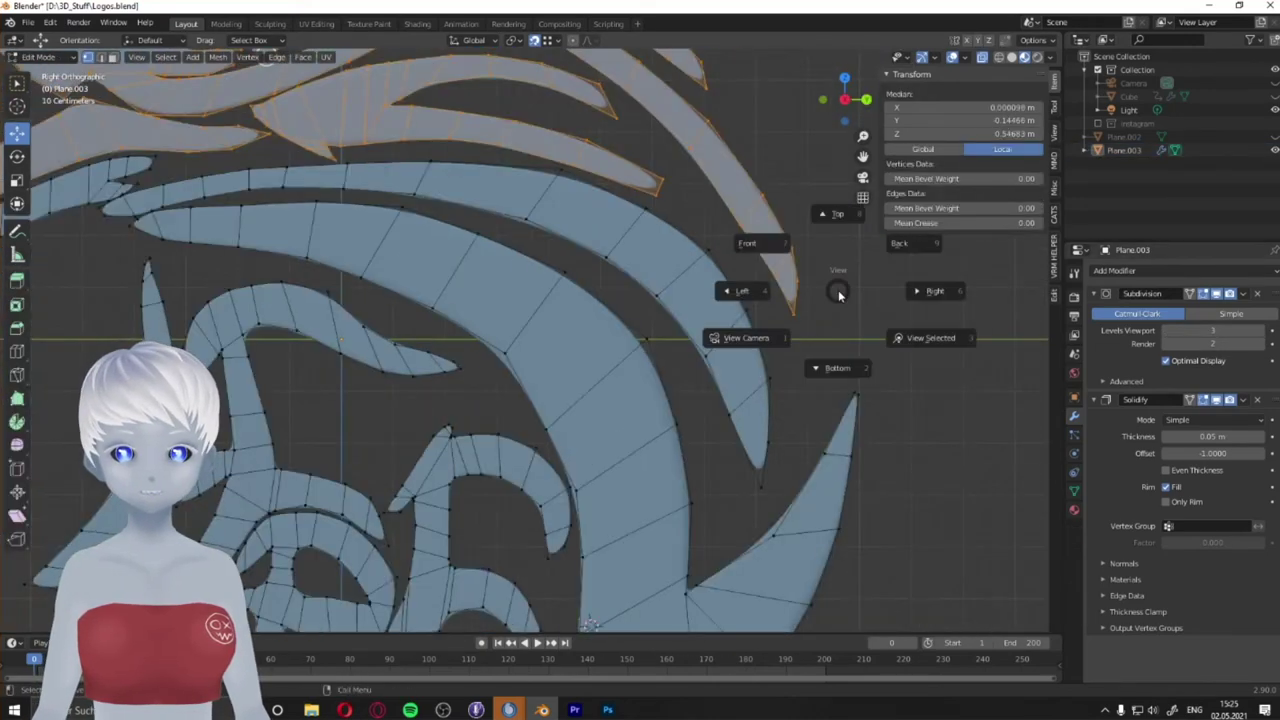
key("Tab")
scroll(689, 362, "down", 5)
left_click(575, 295)
scroll(575, 295, "up", 4)
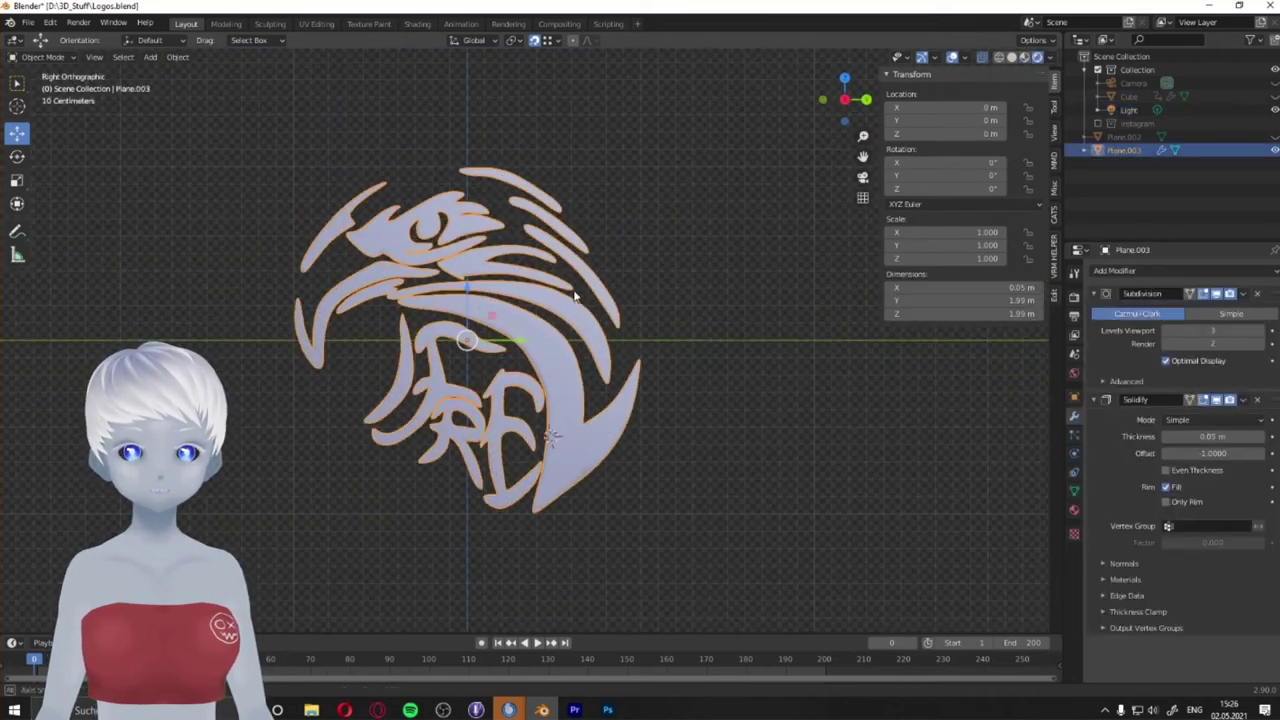
left_click(417, 24)
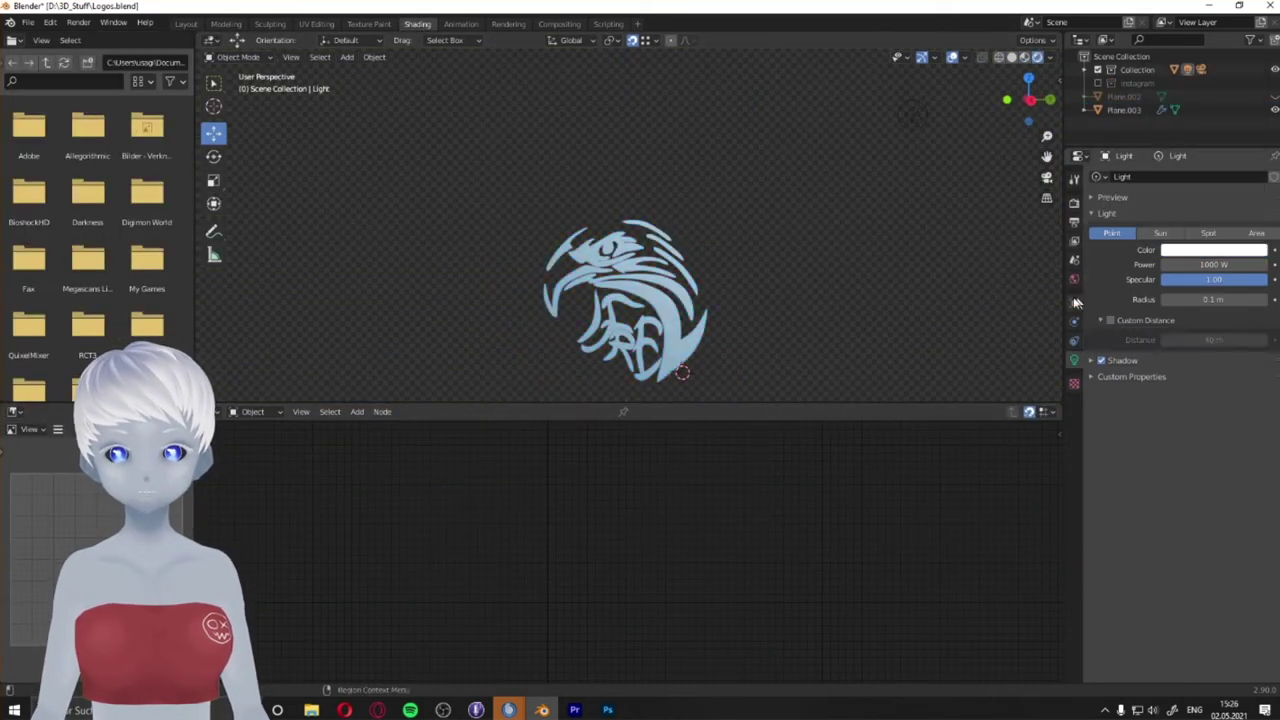
Give the logo a magenta base colour, roughness 0.341 and metallic 1.000, then return to Layout.
left_click(620, 300)
scroll(630, 310, "up", 4)
middle_click_drag(640, 323, 620, 330)
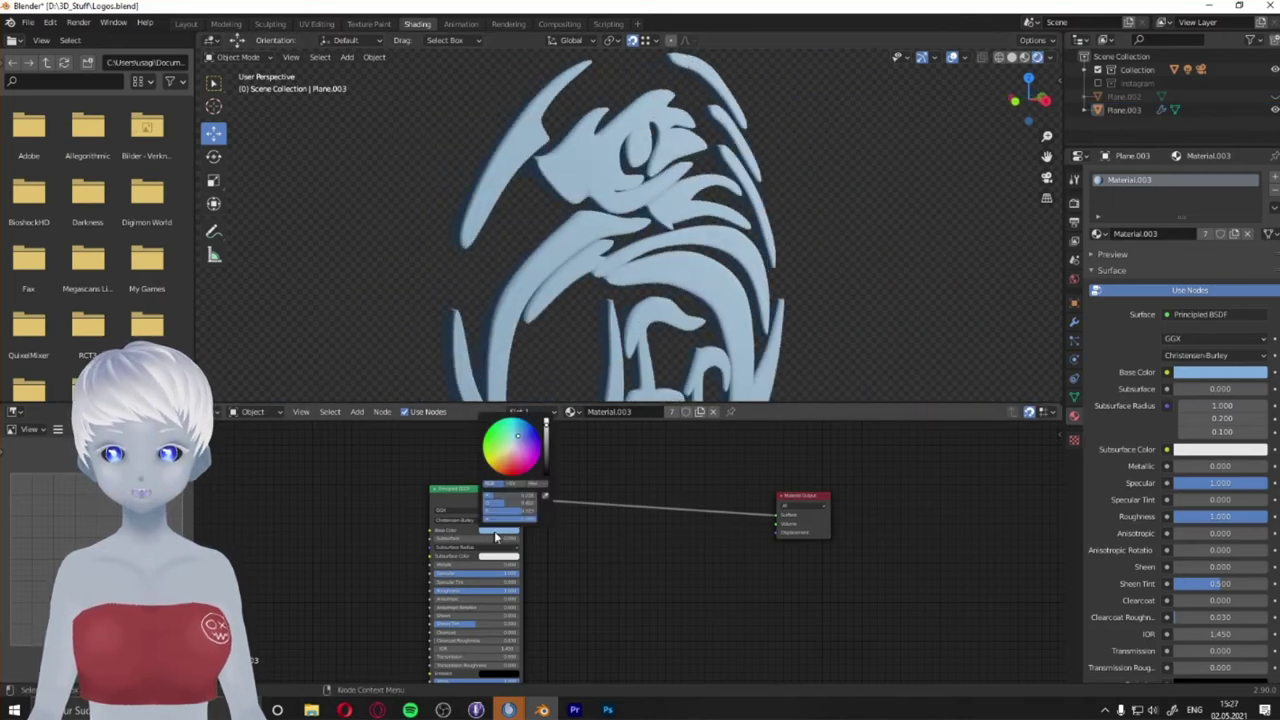
left_click(530, 440)
scroll(470, 560, "up", 3)
left_click_drag(420, 528, 470, 528)
middle_click_drag(750, 290, 715, 265)
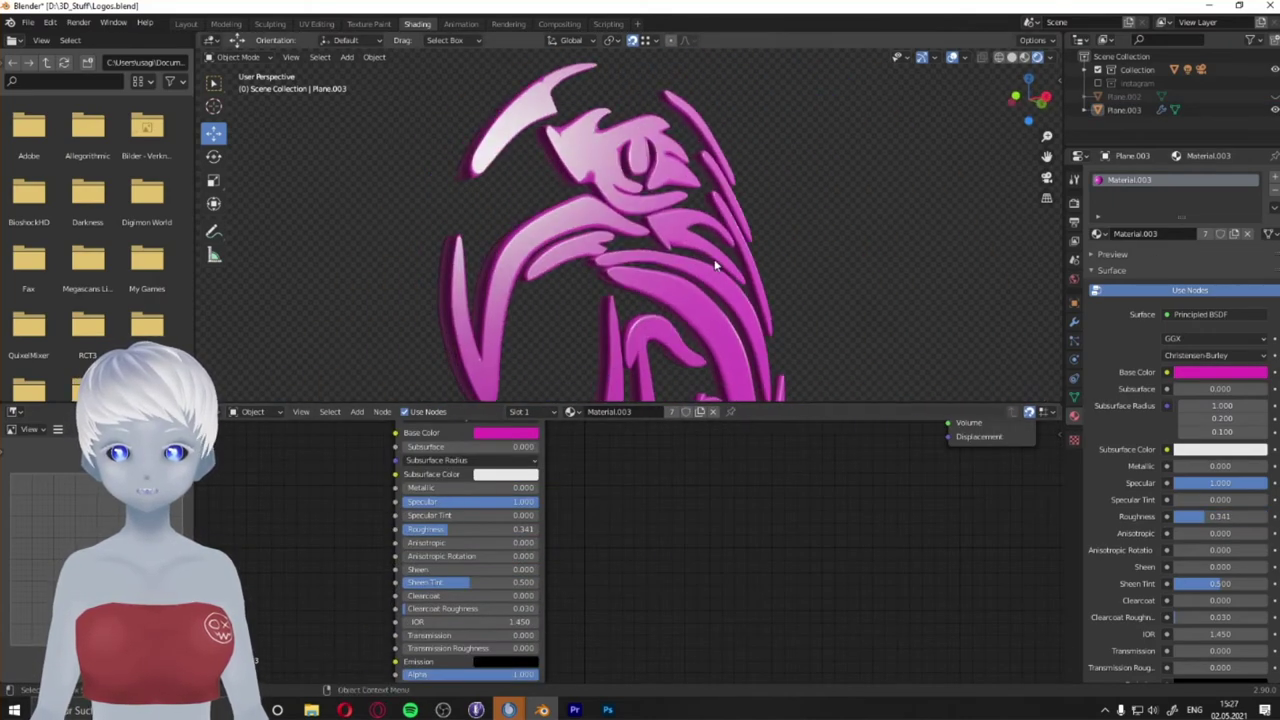
left_click_drag(440, 487, 545, 487)
middle_click_drag(586, 186, 533, 270)
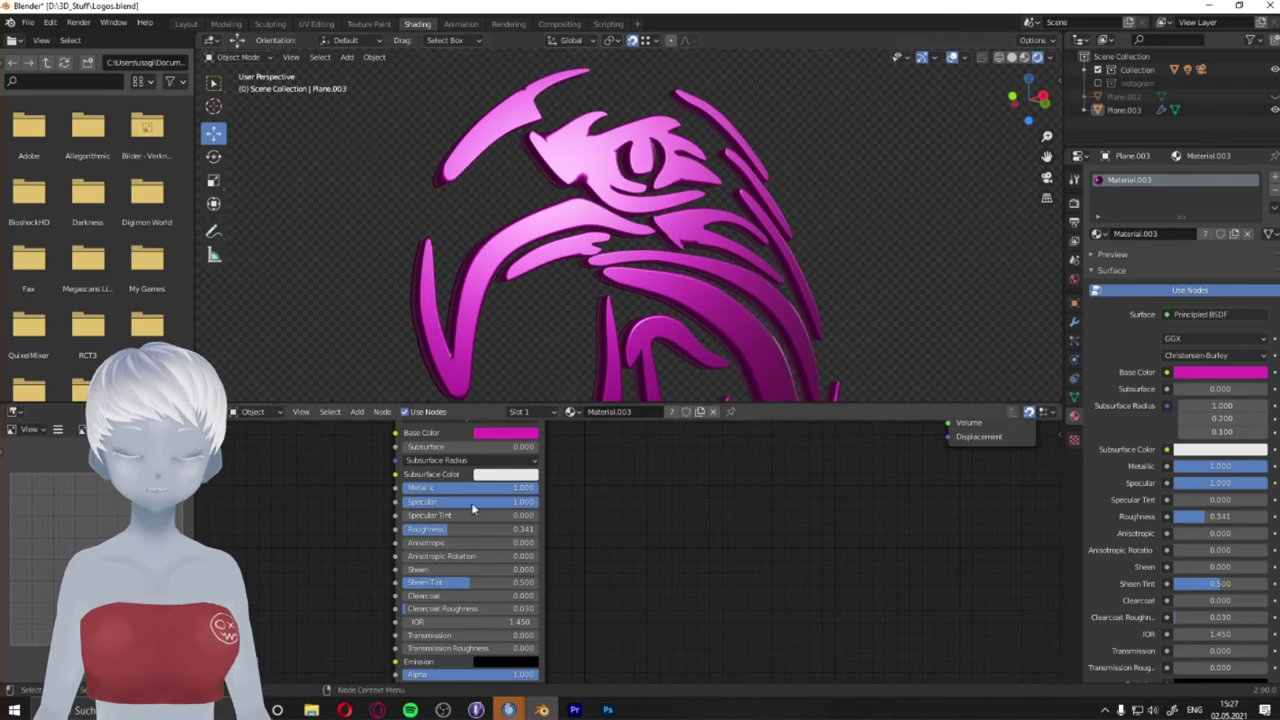
left_click(185, 23)
Set the Solidify offset to 0 and try the Only Rim option.
key("KP_3")
key("KP_Decimal")
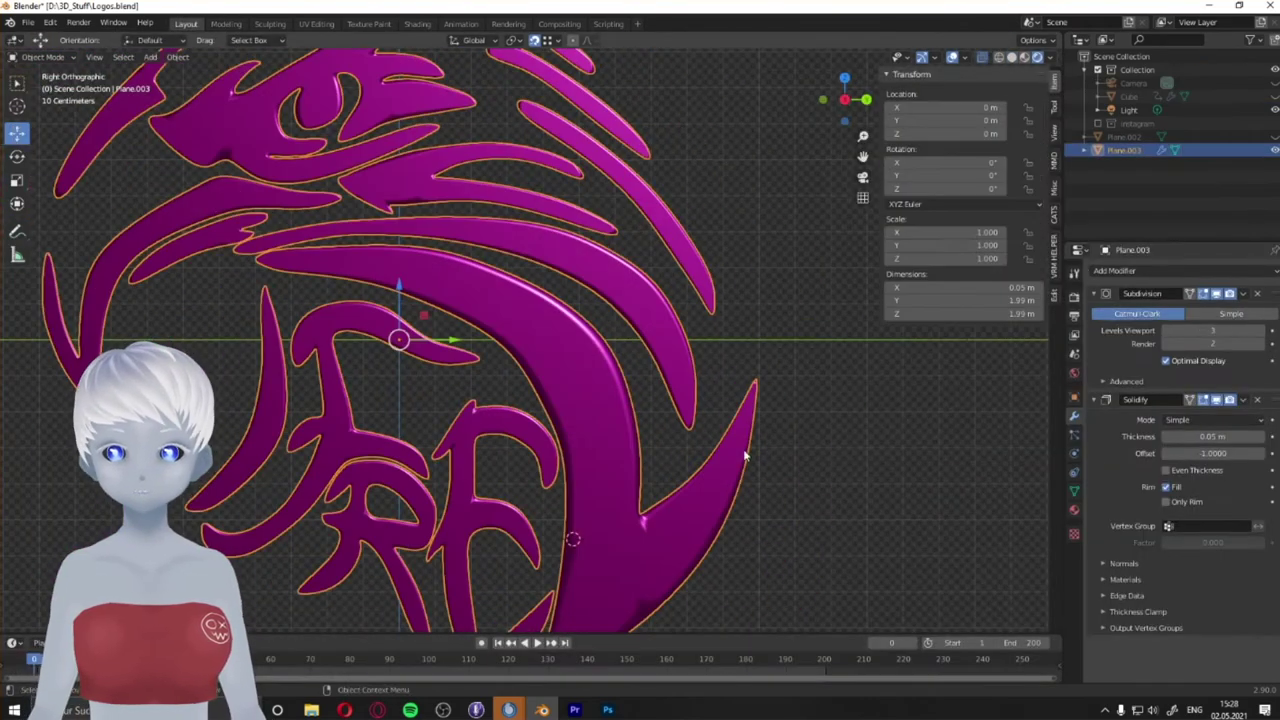
key("KP_4")
key("KP_4")
key("KP_8")
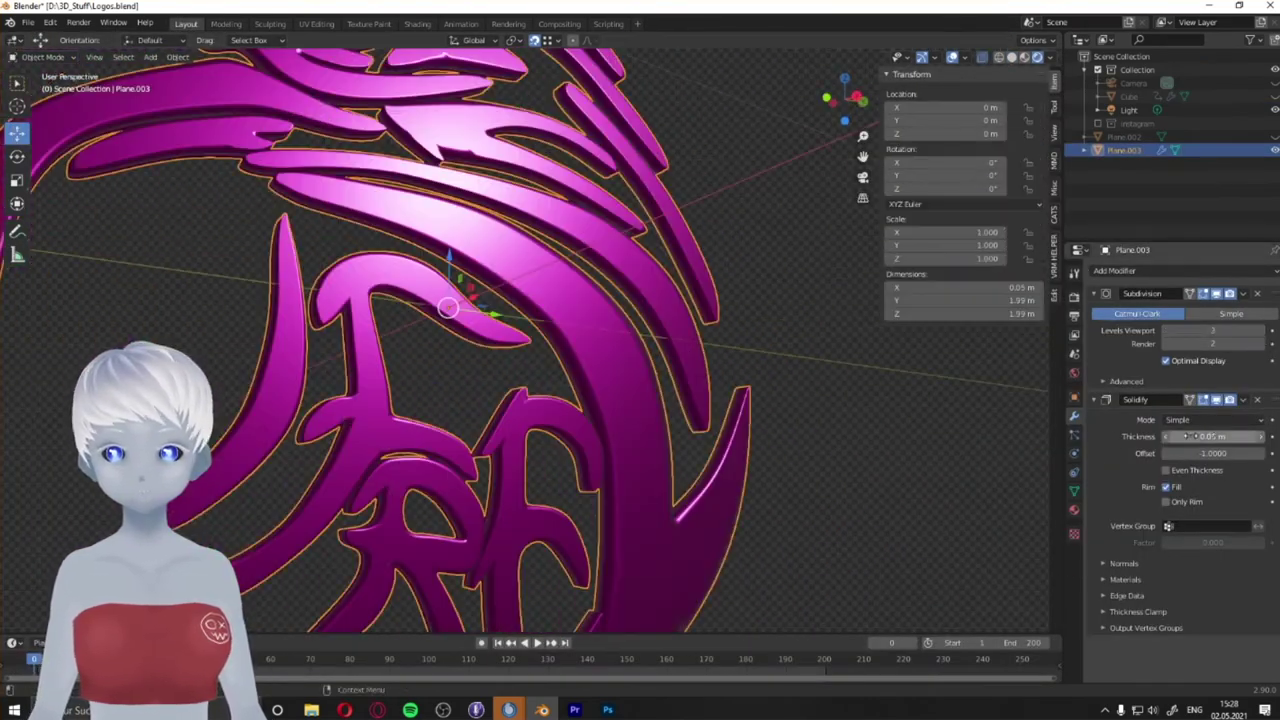
left_click_drag(1268, 456, 1115, 496)
left_click(1167, 502)
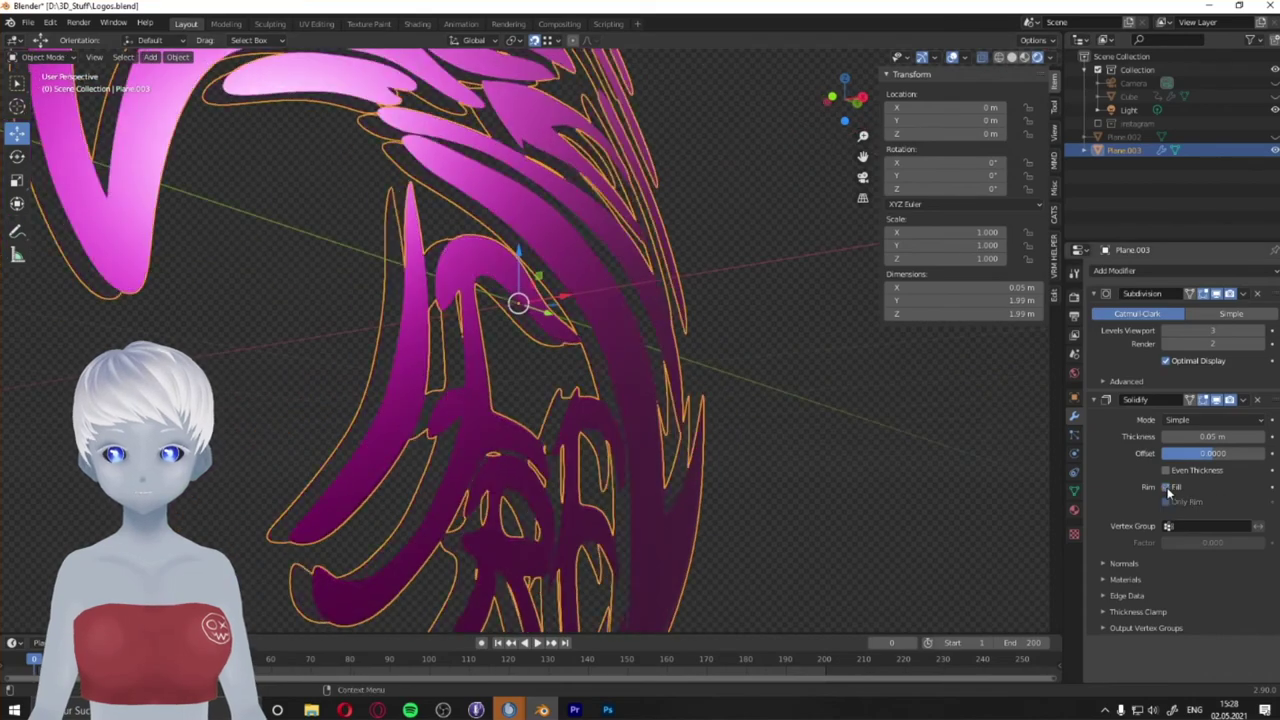
mouse_move(1000, 460)
middle_mouse_down()
mouse_move(714, 437)
mouse_move(686, 509)
mouse_move(651, 500)
mouse_move(623, 600)
middle_mouse_up()
Switch Solidify to Complex mode with Round boundary, rim-only off and merge threshold 0.
key("Tab")
scroll(560, 510, "up", 3)
scroll(497, 425, "up", 3)
key("Tab")
scroll(497, 425, "down", 3)
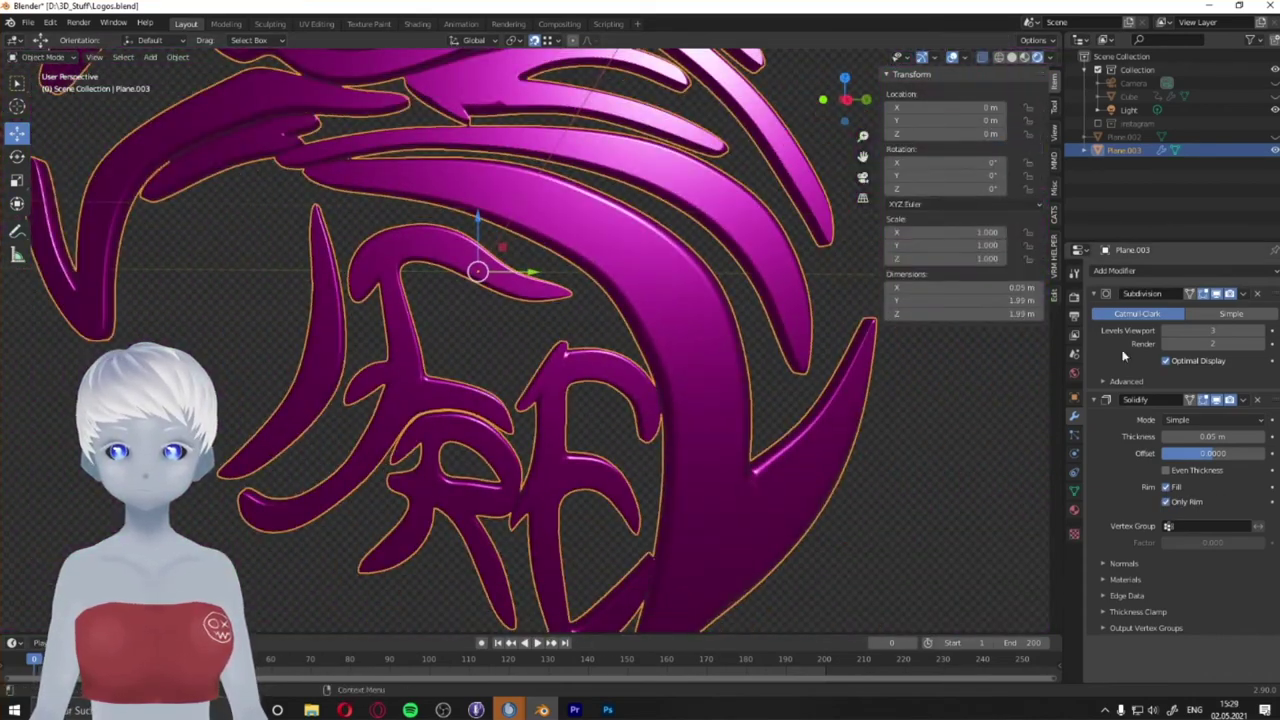
key("shift+z")
left_click(1215, 420)
left_click(1200, 440)
left_click(1205, 453)
left_click(1165, 535)
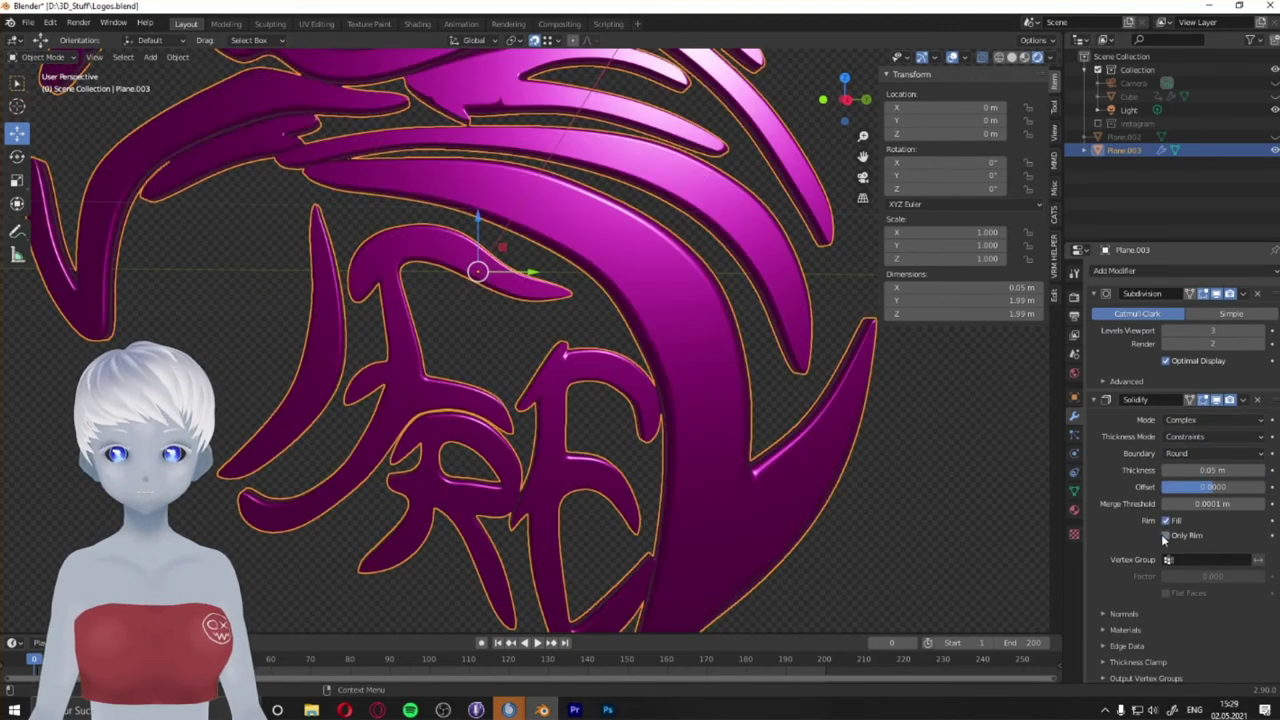
middle_click_drag(760, 430, 690, 380)
left_click_drag(1213, 504, 1180, 504)
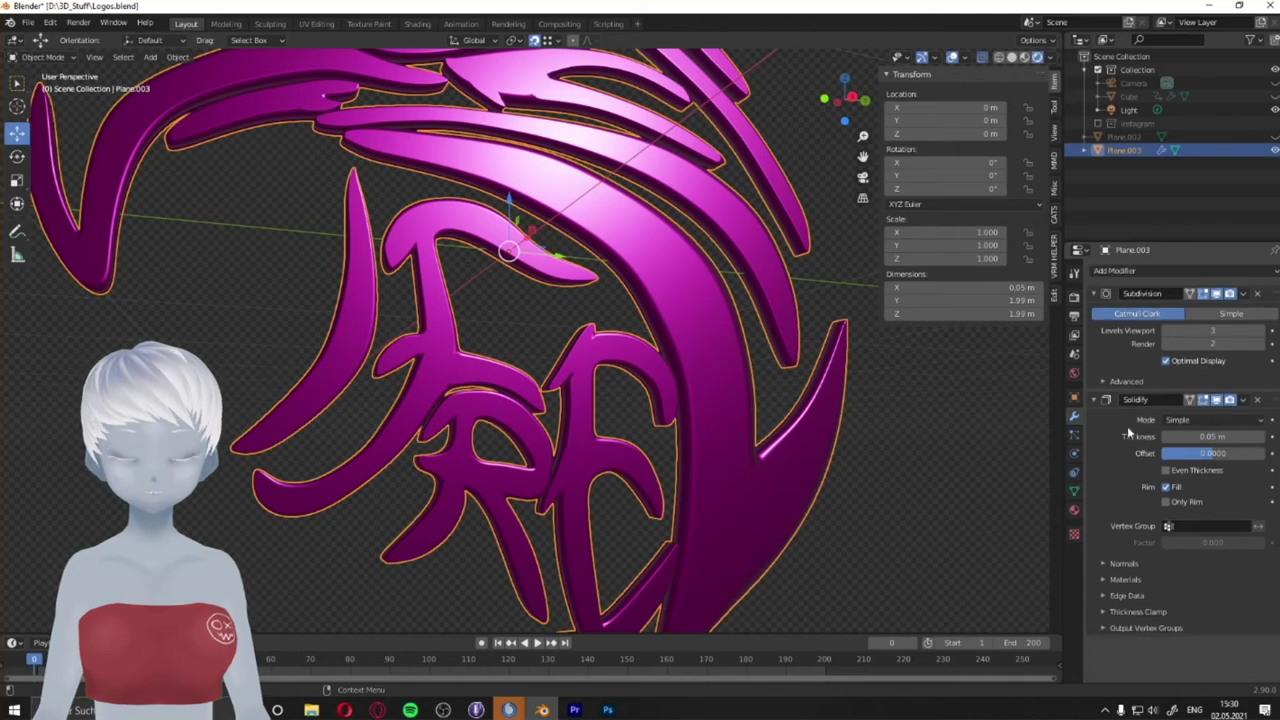
Test subdivision options, remove the duplicate, then apply Solidify and enter Edit Mode.
left_click(1165, 361)
left_click(1231, 313)
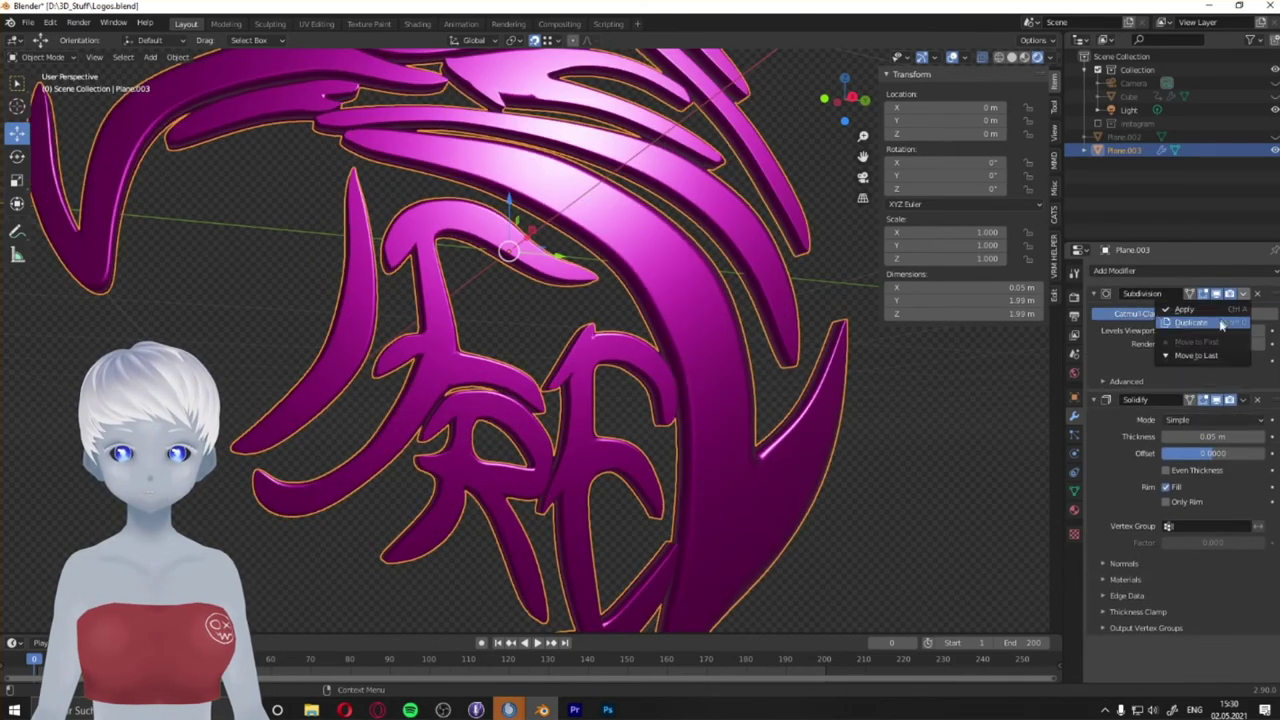
left_click(1190, 322)
scroll(1190, 450, "down", 3)
middle_click_drag(700, 420, 948, 503)
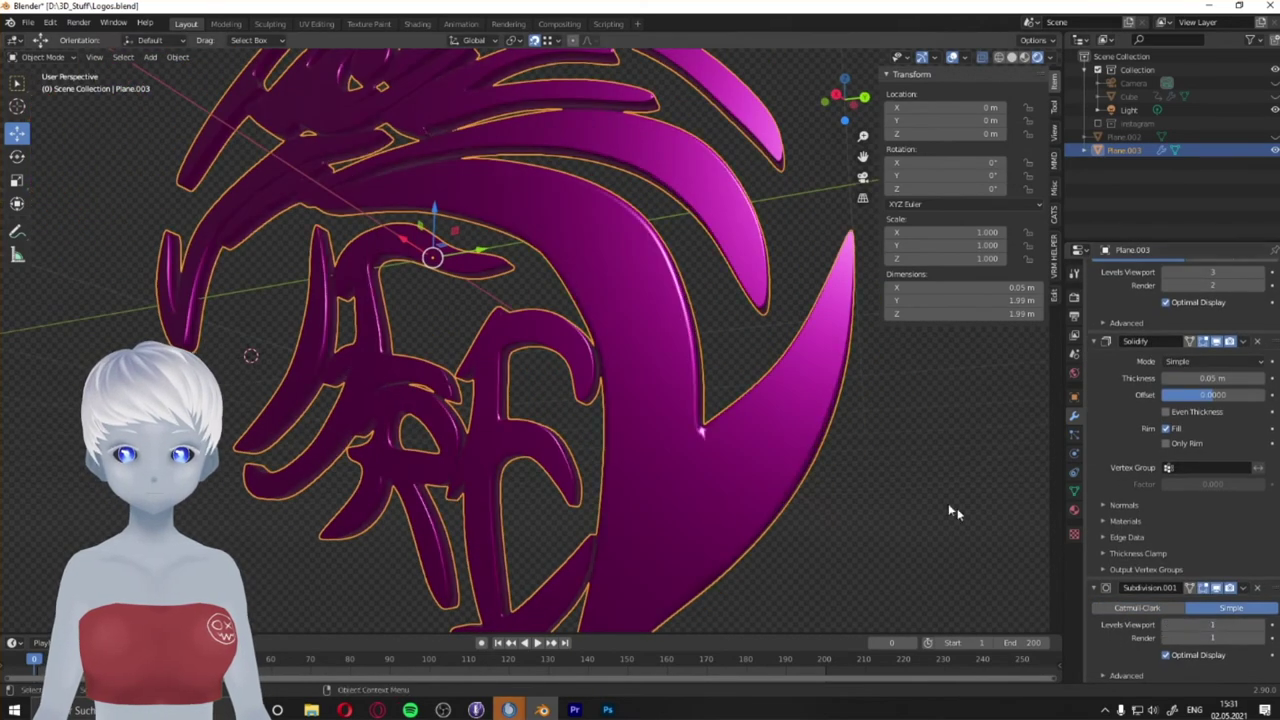
scroll(949, 505, "up", 2)
scroll(737, 419, "up", 3)
scroll(737, 419, "down", 2)
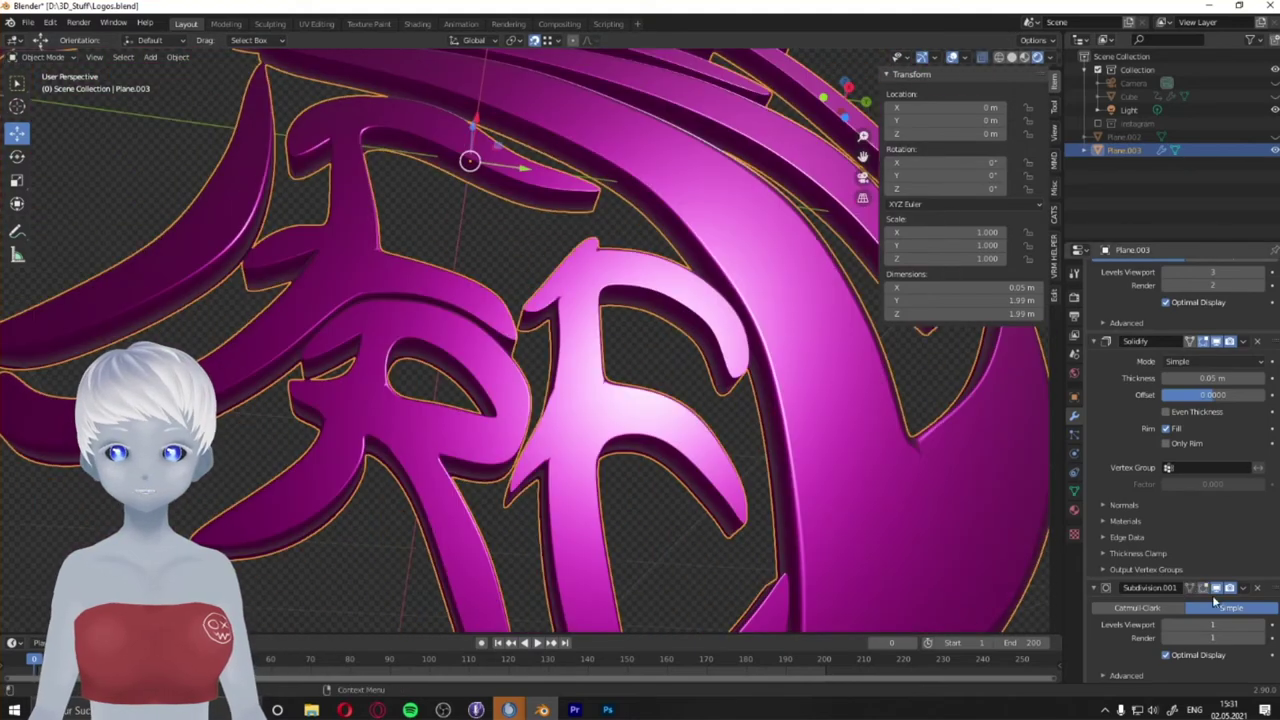
key("ctrl+x")
mouse_move(1000, 500)
middle_mouse_down()
mouse_move(857, 416)
mouse_move(1150, 333)
middle_mouse_up()
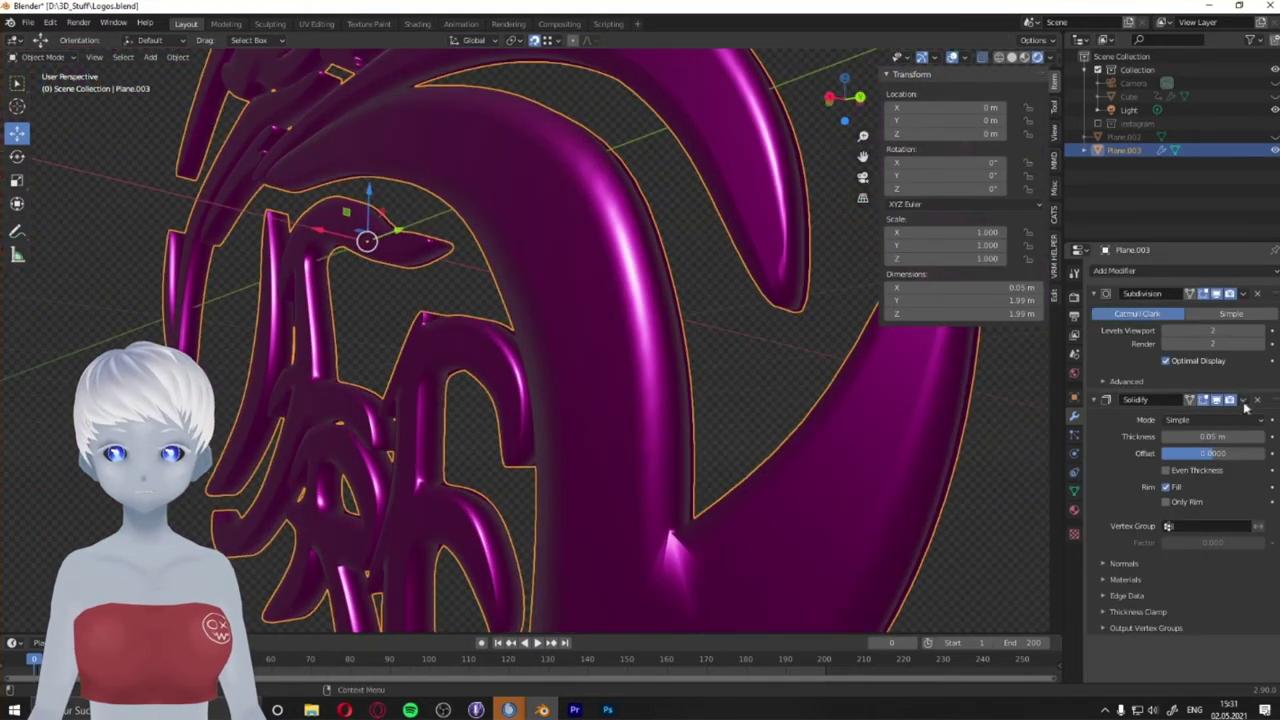
key("ctrl+a")
key("Tab")
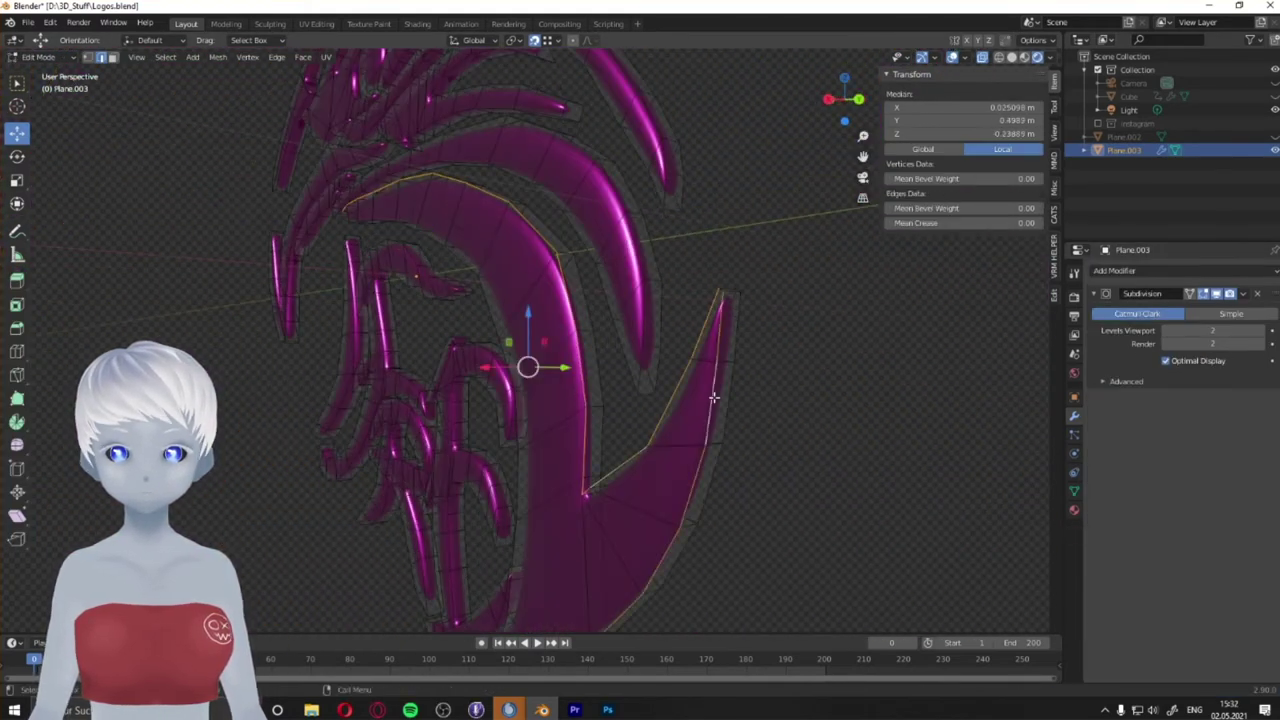
Try a trial bevel on all of the logo's geometry, then discard it.
key("a")
key("KP_1")
middle_click_drag(713, 398, 338, 203)
key("ctrl+b")
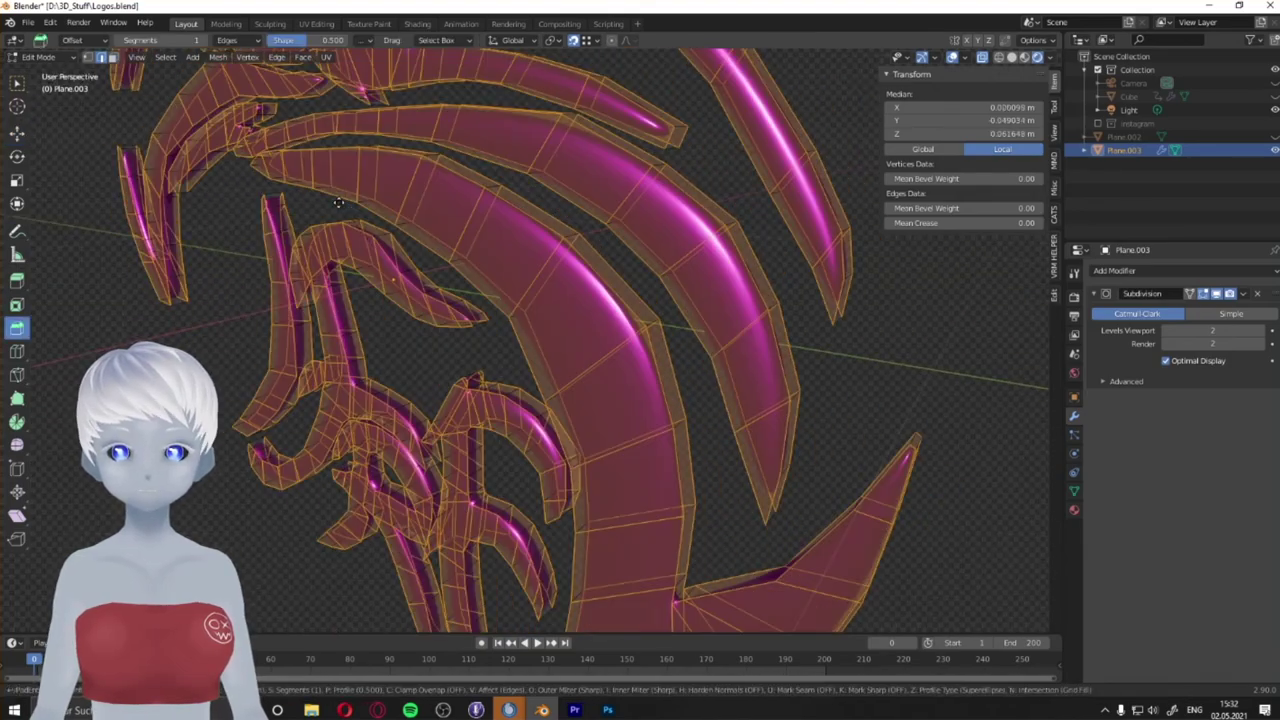
middle_click_drag(700, 400, 780, 404)
key("Tab")
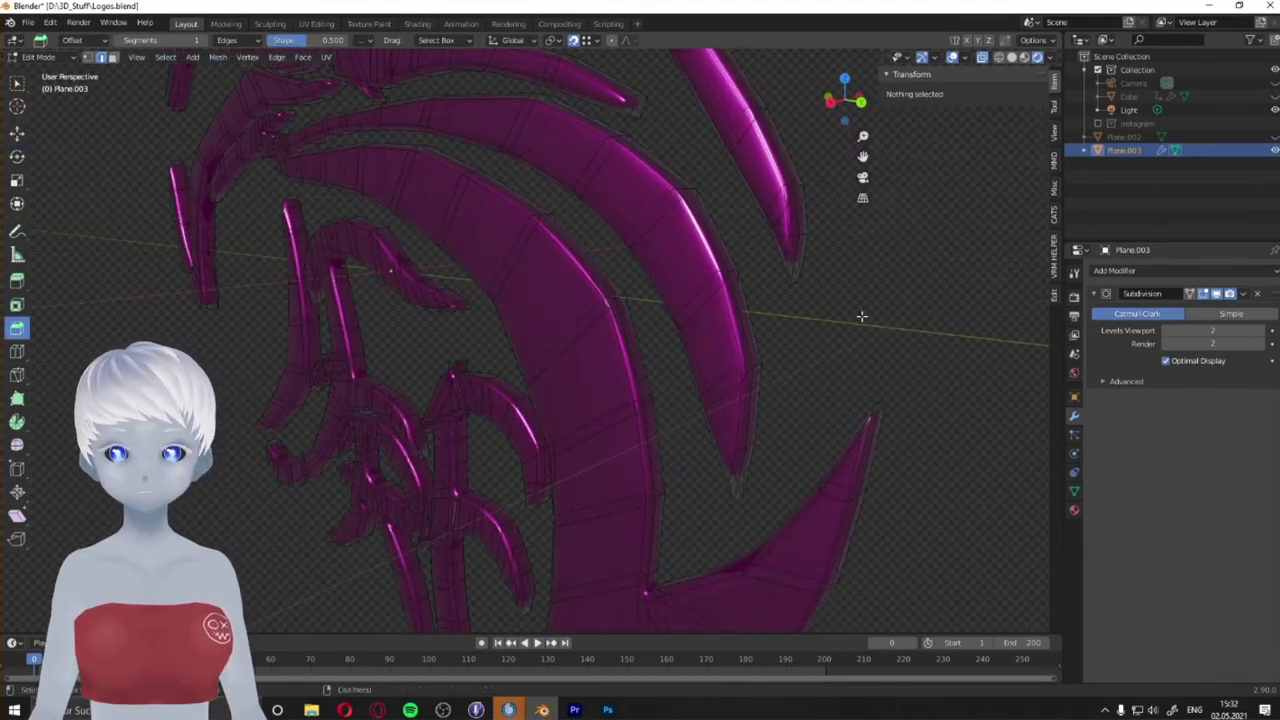
key("Tab")
Select an edge path along a stroke's rim and orbit closer to check the selection.
mouse_move(700, 400)
middle_mouse_down()
mouse_move(780, 404)
mouse_move(810, 342)
middle_mouse_up()
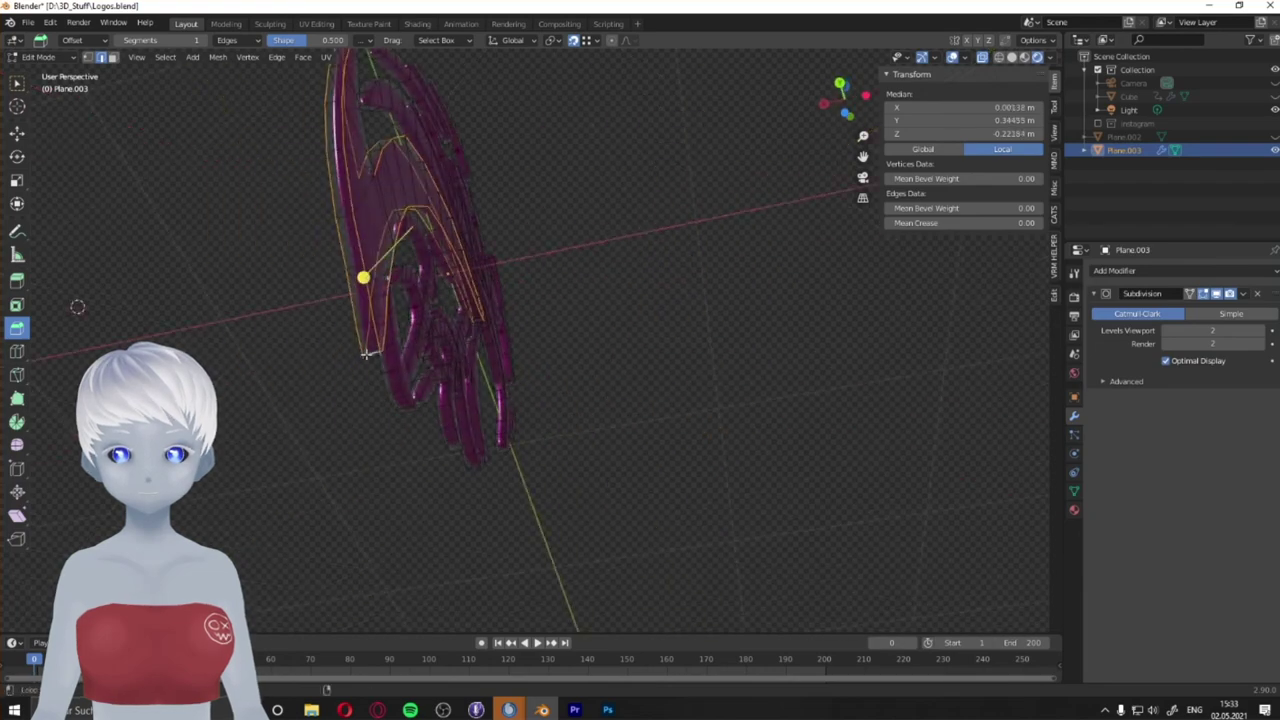
left_click(366, 354, "ctrl")
middle_click_drag(366, 354, 616, 616)
middle_click_drag(560, 573, 465, 456)
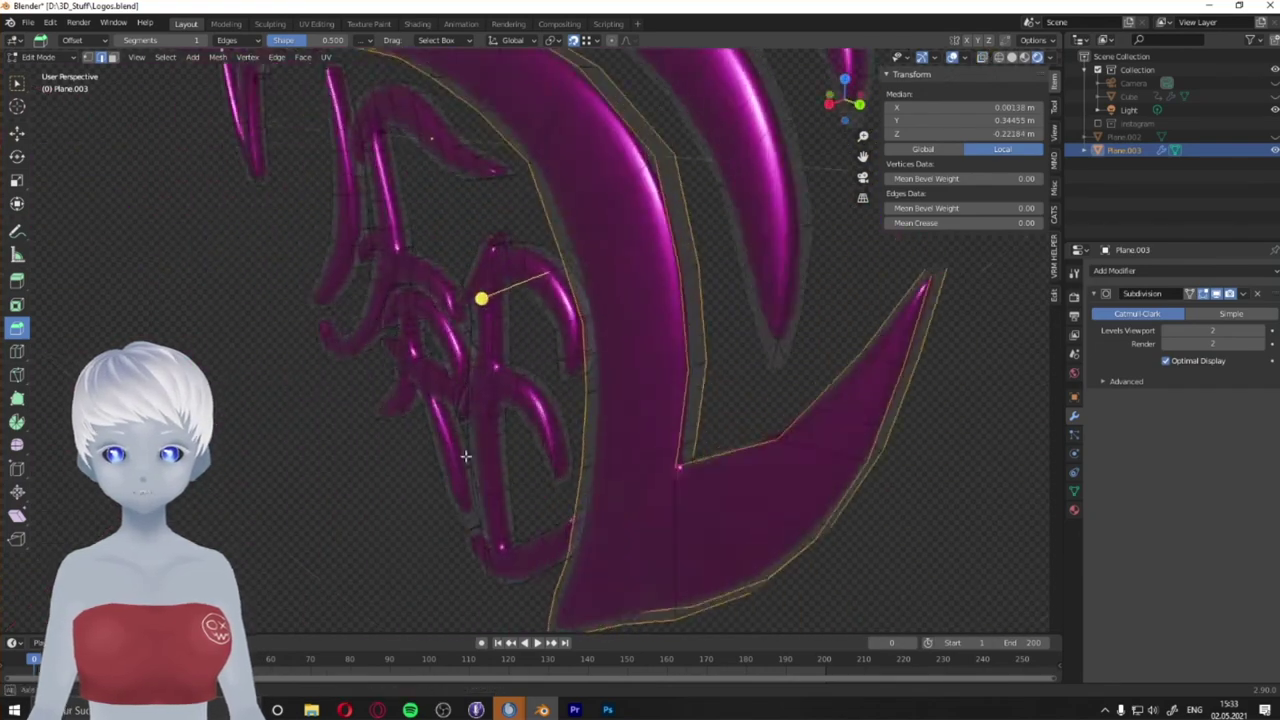
middle_click_drag(885, 302, 593, 474)
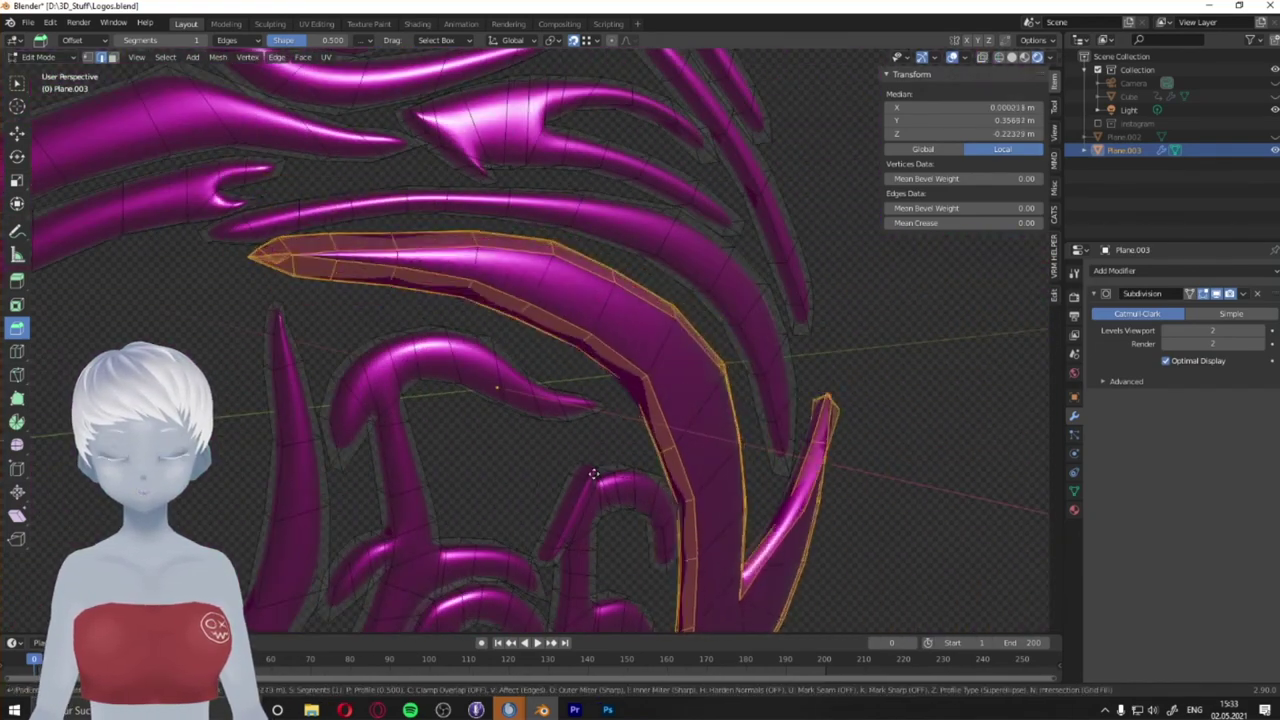
middle_click_drag(420, 470, 222, 430)
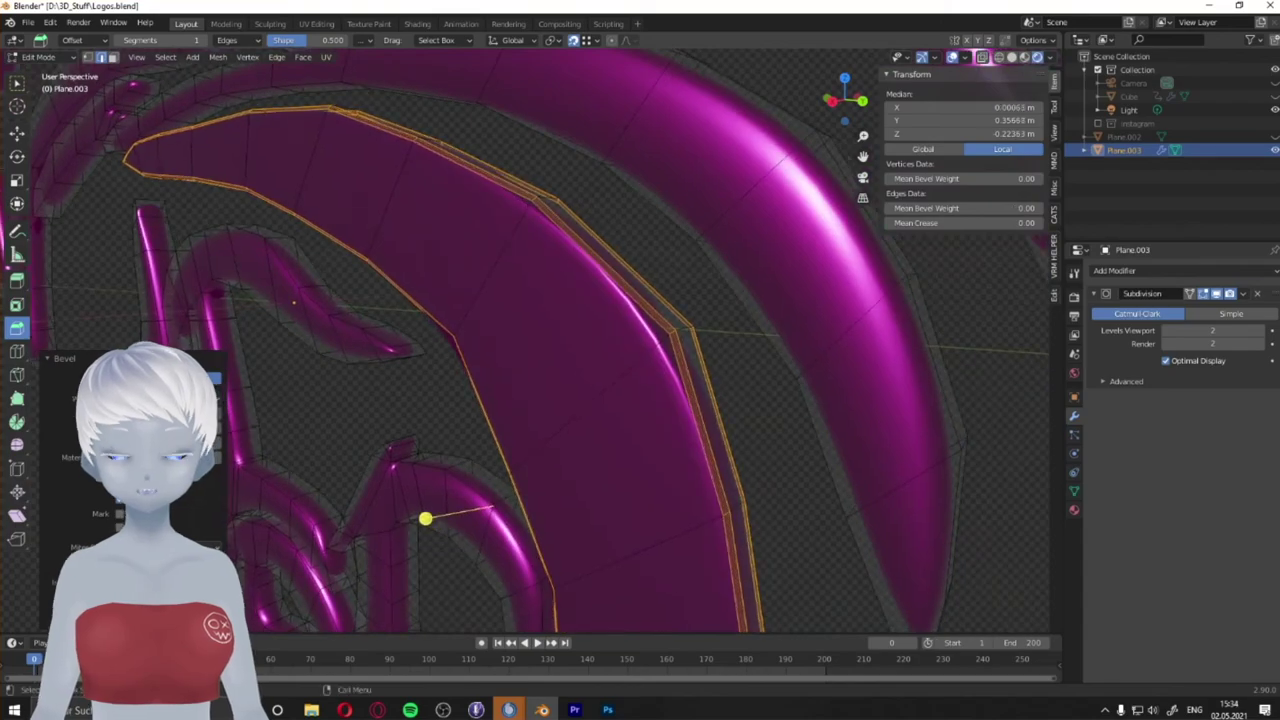
middle_click_drag(425, 518, 974, 569)
Inspect the whole logo in Object Mode, then return to Edit Mode.
key("Tab")
scroll(815, 346, "down", 3)
middle_click_drag(815, 346, 658, 425)
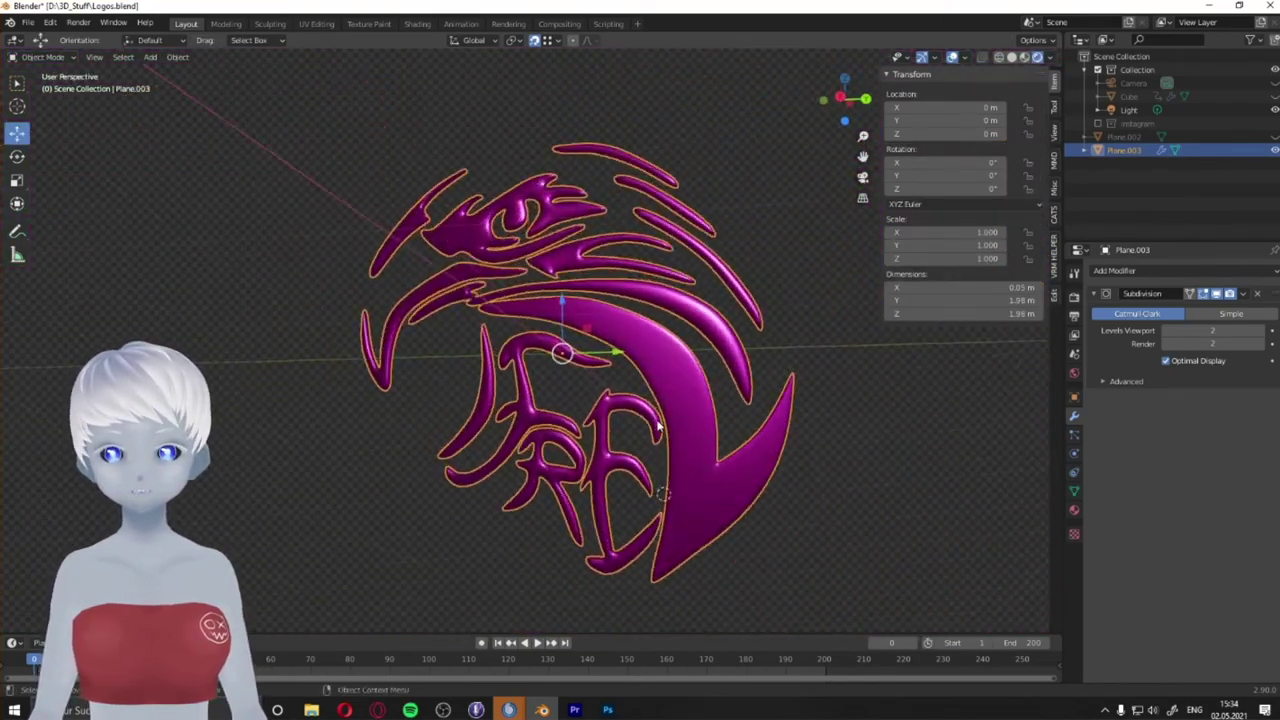
scroll(657, 425, "up", 5)
key("Tab")
Bevel the selected rim edges with Ctrl+B to round them.
mouse_move(663, 223)
middle_mouse_down()
mouse_move(548, 391)
mouse_move(361, 153)
middle_mouse_up()
mouse_move(645, 292)
middle_mouse_down()
mouse_move(1020, 371)
mouse_move(820, 397)
mouse_move(798, 435)
mouse_move(560, 330)
middle_mouse_up()
key("ctrl+b")
left_click(808, 400)
Check the bevel result in Object Mode and orbit around the logo piece.
key("Tab")
mouse_move(471, 394)
middle_mouse_down()
mouse_move(509, 255)
mouse_move(309, 366)
mouse_move(334, 251)
mouse_move(725, 190)
mouse_move(297, 240)
mouse_move(330, 300)
mouse_move(641, 480)
middle_mouse_up()
key("Tab")
scroll(509, 255, "down", 3)
scroll(536, 388, "up", 3)
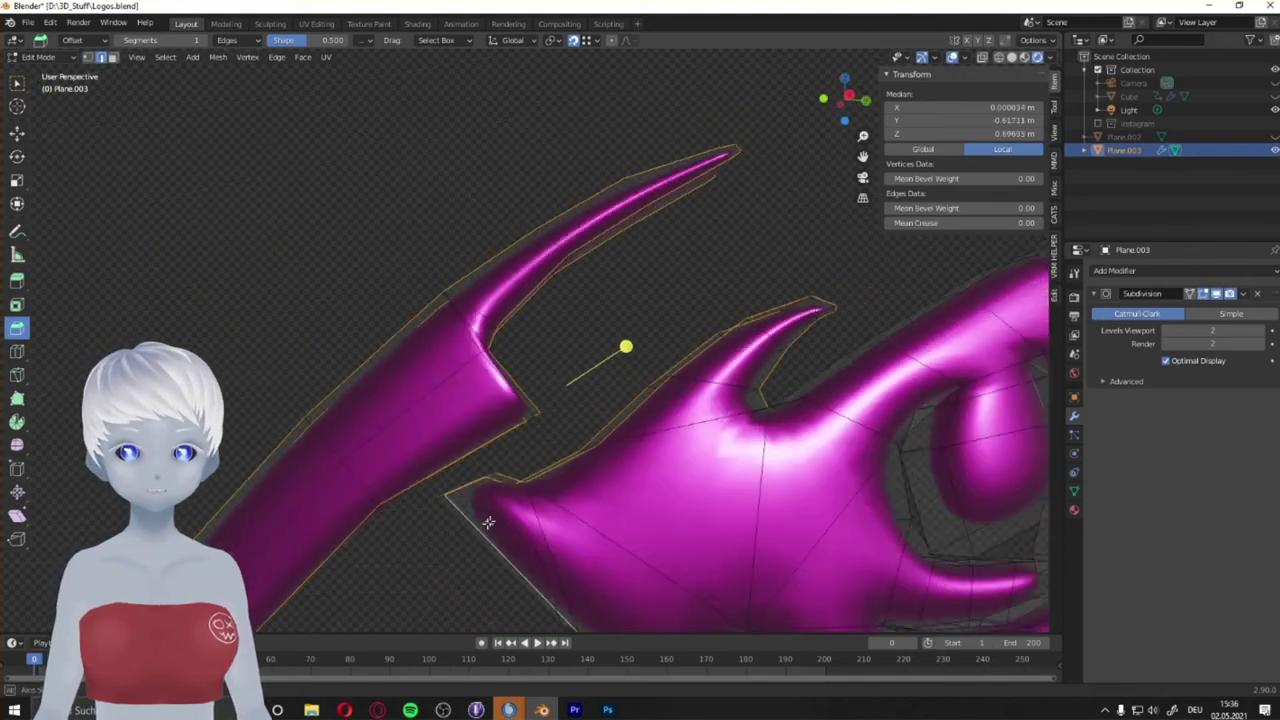
middle_click_drag(488, 522, 632, 481)
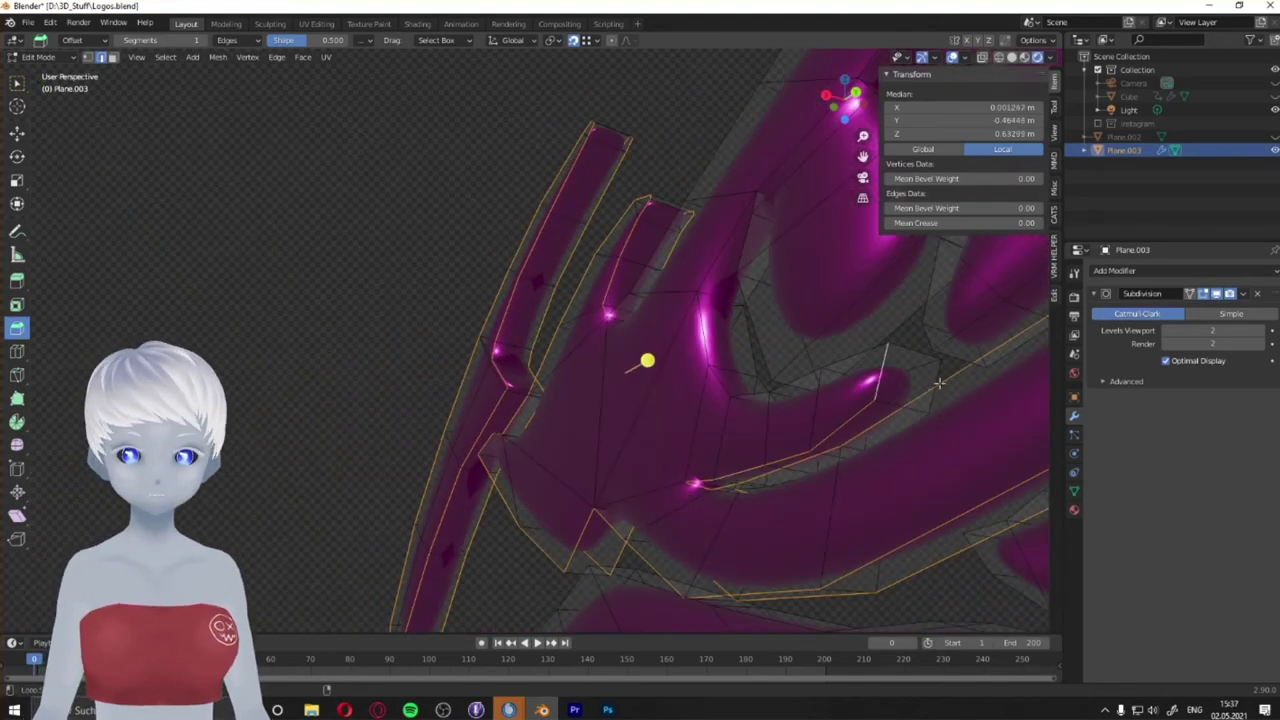
mouse_move(940, 383)
middle_mouse_down()
mouse_move(414, 440)
mouse_move(753, 333)
middle_mouse_up()
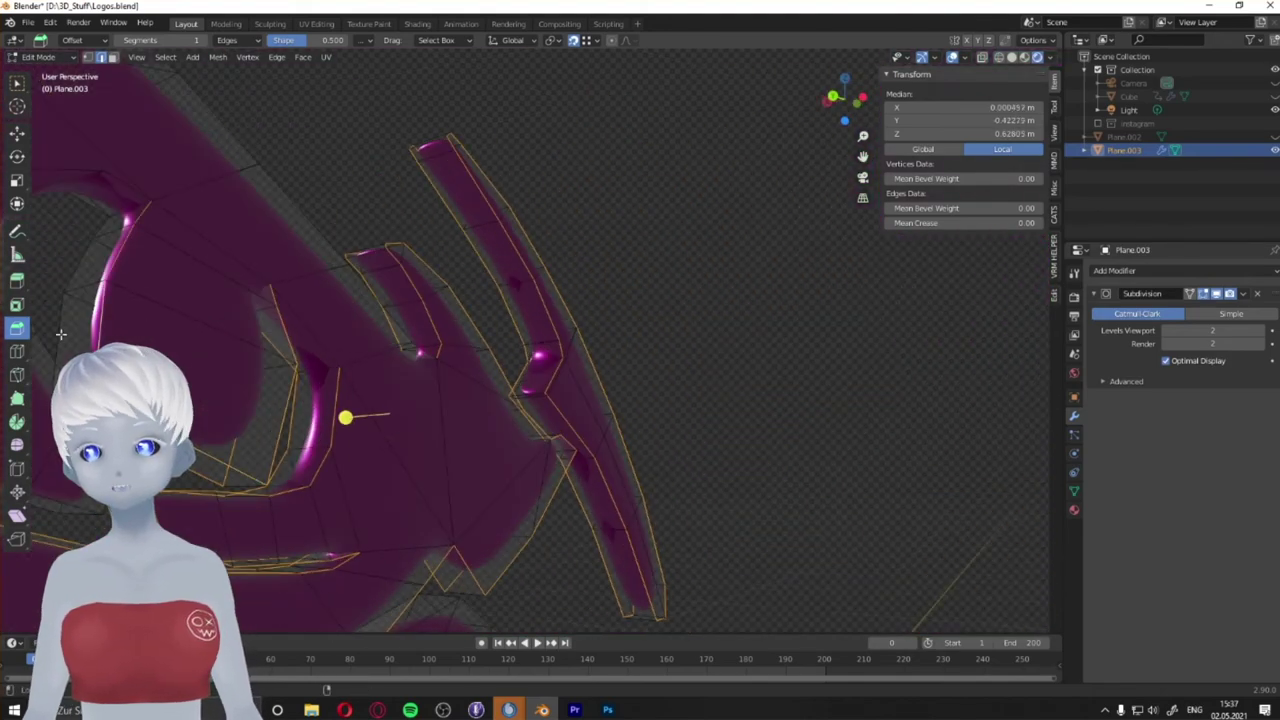
View the mesh from the side, then start another bevel on the selected edges.
key("KP_3")
middle_click_drag(679, 344, 662, 185)
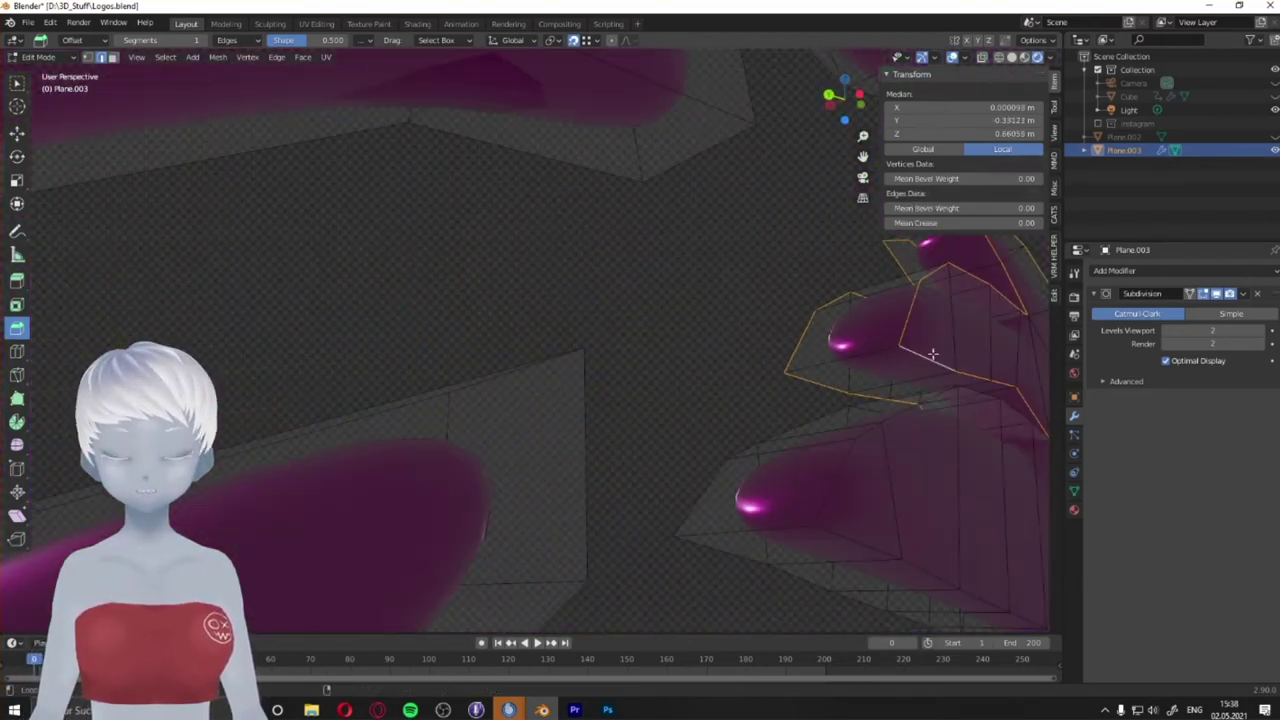
scroll(578, 465, "up", 3)
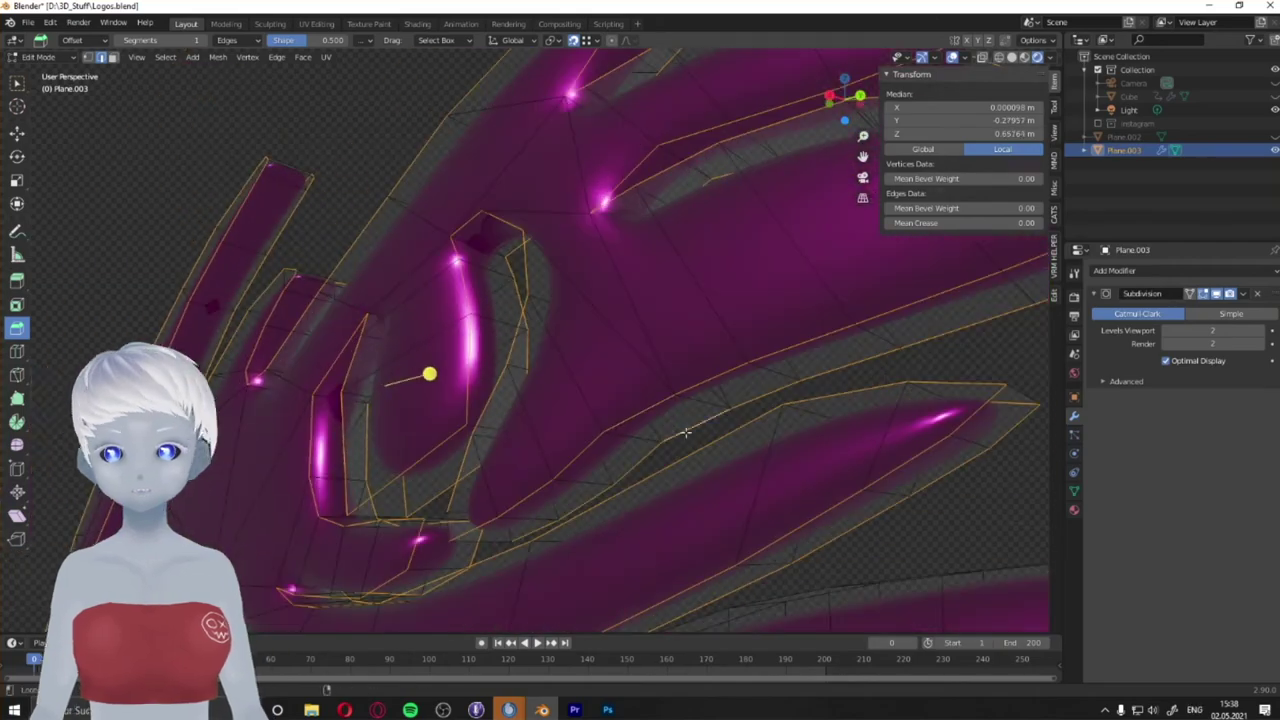
scroll(686, 432, "down", 5)
key("ctrl+b")
Zoom and orbit in on the pinched vertex, then enter Edit Mode on the logo mesh.
scroll(47, 160, "up", 5)
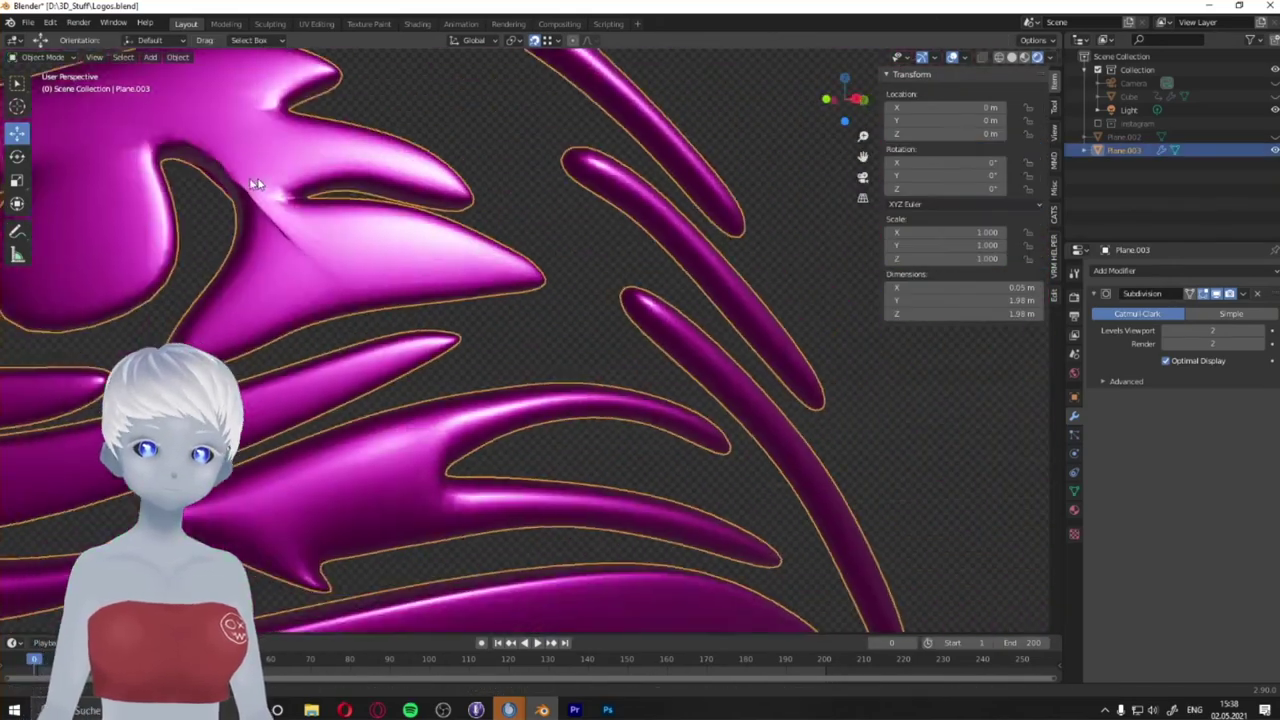
scroll(503, 268, "up", 3)
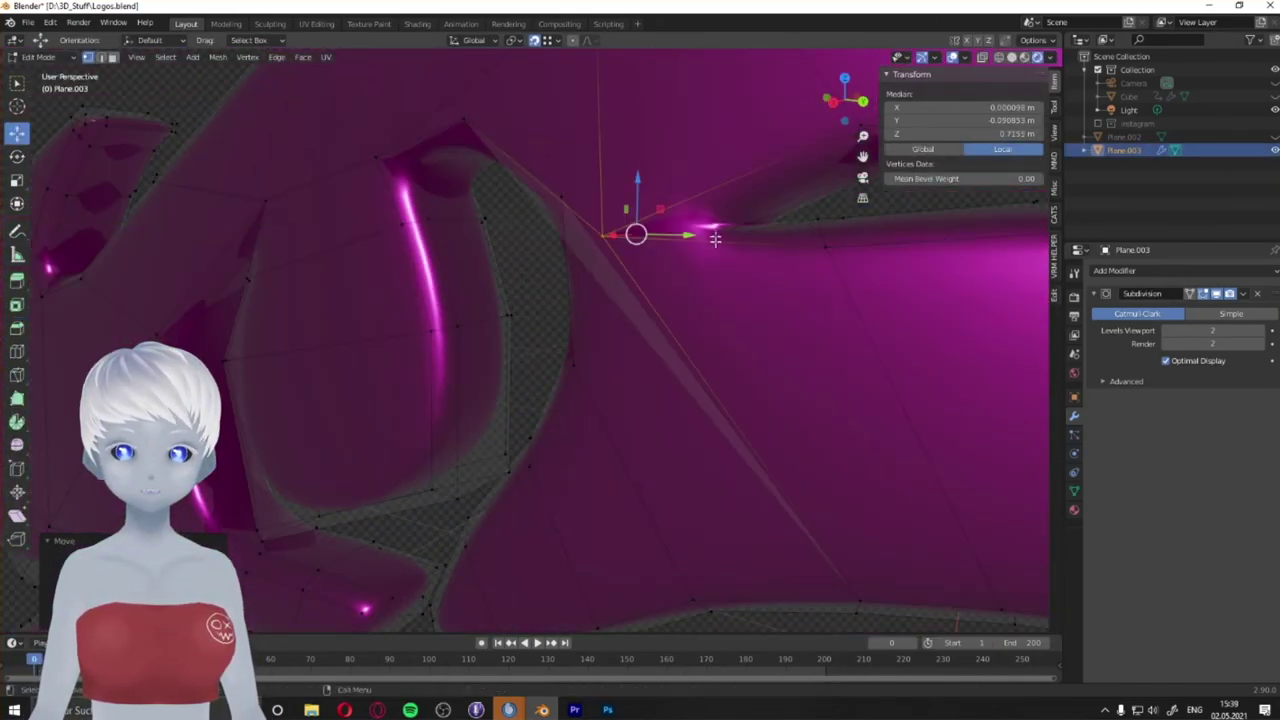
middle_click_drag(503, 268, 561, 321)
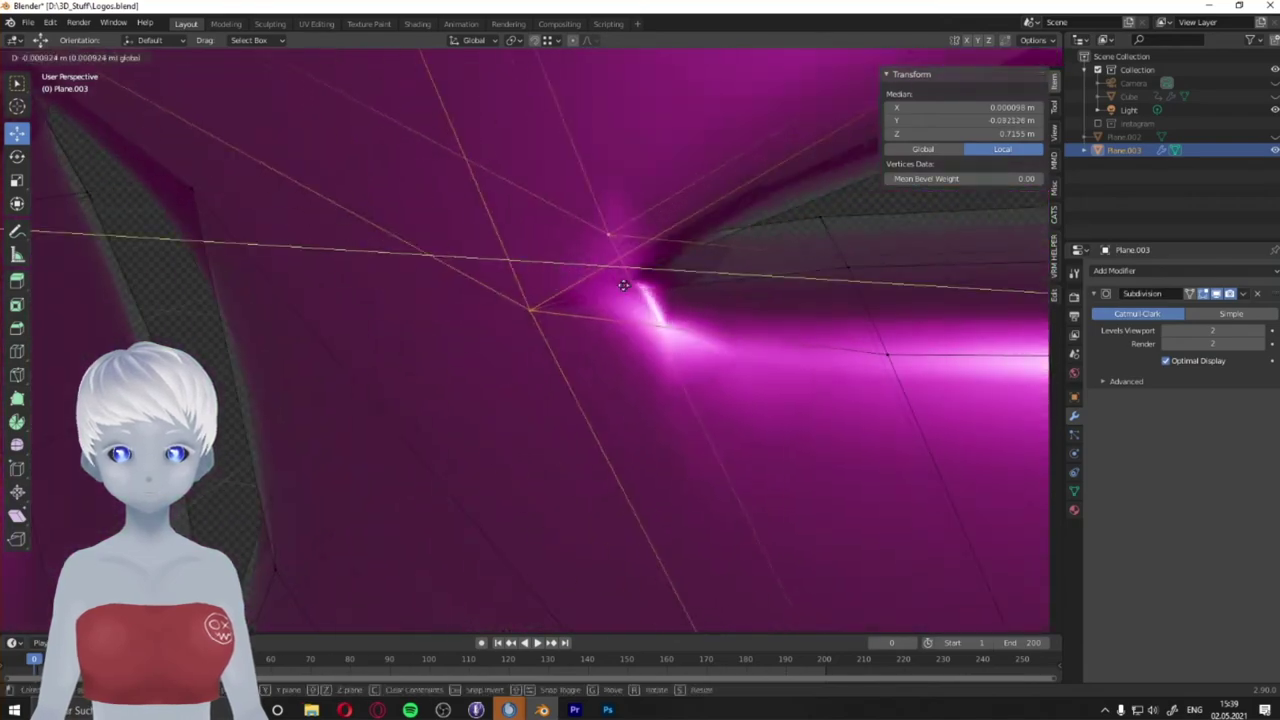
key("Tab")
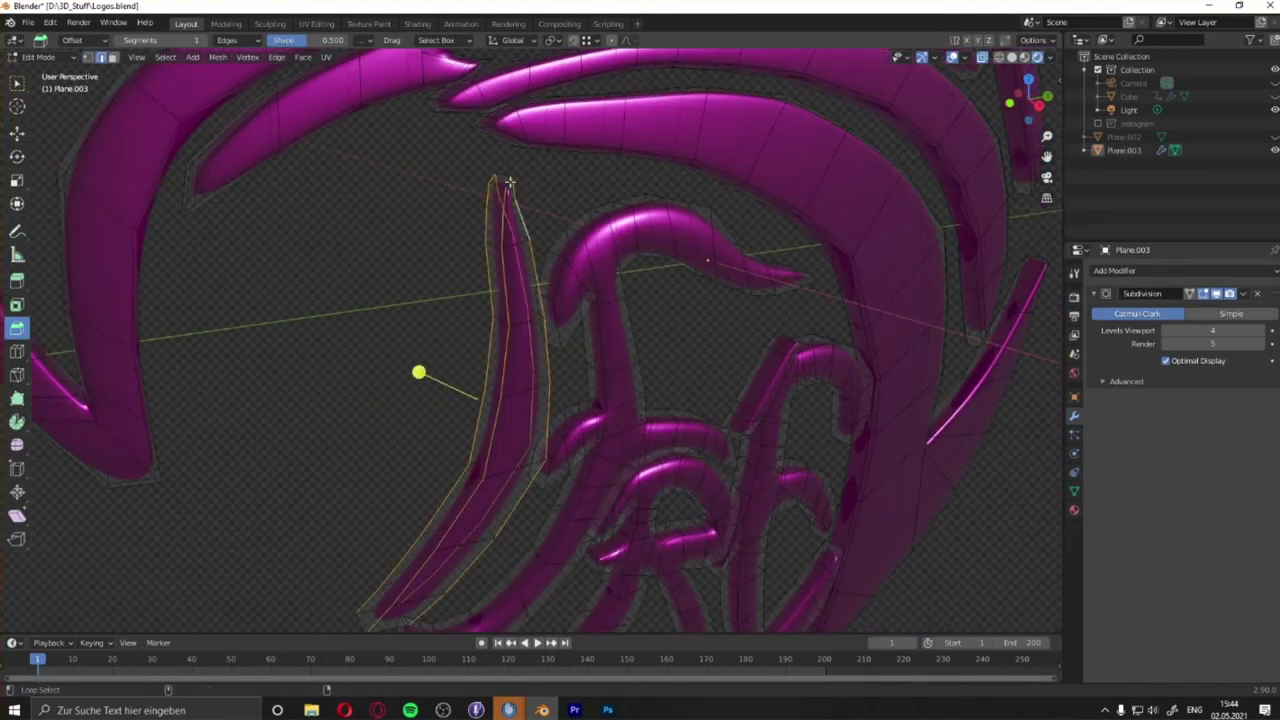
Orbit around the rounded strokes to inspect them, then return to Object Mode.
middle_click_drag(509, 183, 305, 580)
middle_click_drag(379, 607, 406, 603)
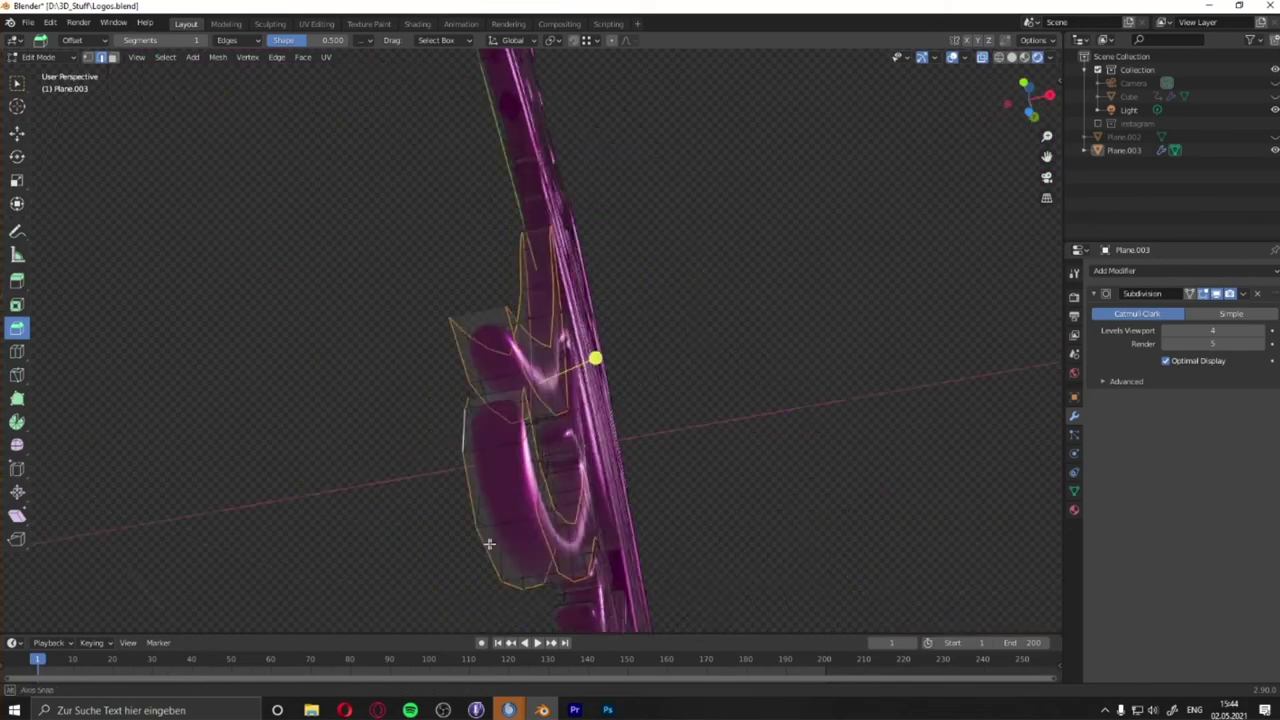
mouse_move(514, 321)
middle_mouse_down()
mouse_move(815, 558)
mouse_move(857, 514)
mouse_move(286, 429)
mouse_move(414, 466)
mouse_move(625, 385)
mouse_move(346, 300)
mouse_move(1049, 449)
middle_mouse_up()
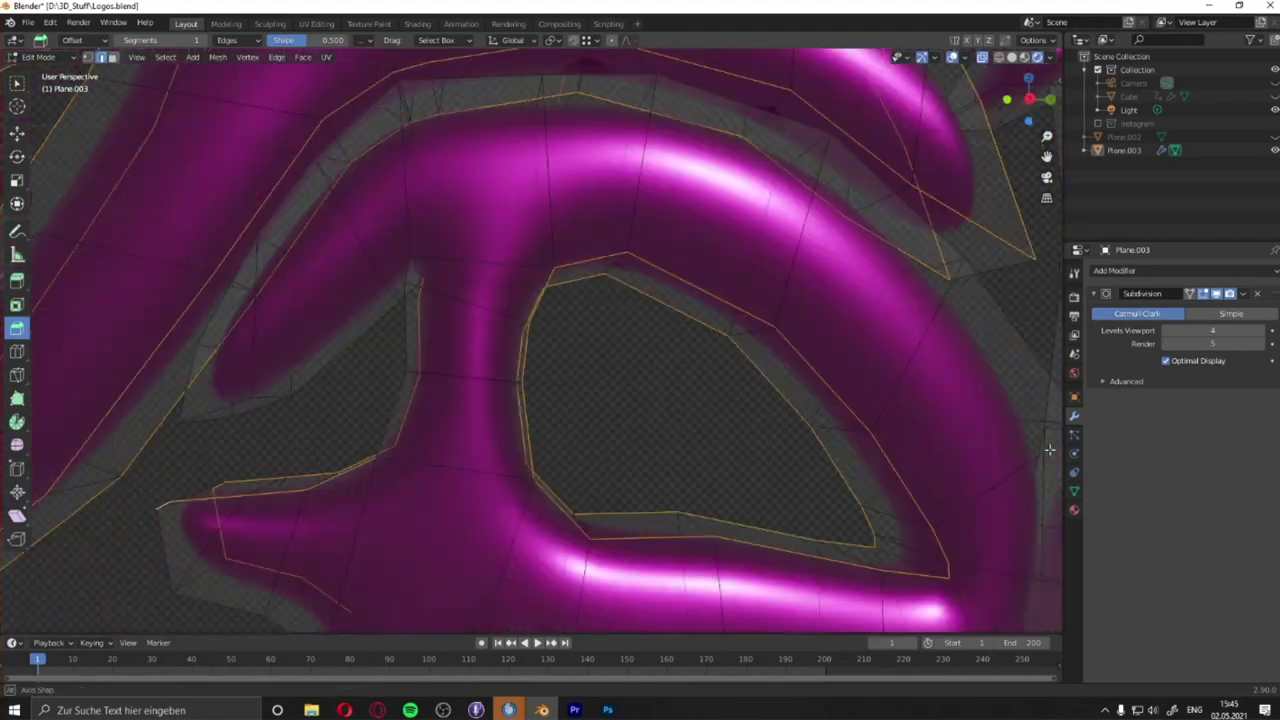
mouse_move(203, 332)
middle_mouse_down()
mouse_move(777, 380)
mouse_move(434, 434)
mouse_move(726, 506)
mouse_move(562, 321)
mouse_move(530, 317)
middle_mouse_up()
mouse_move(326, 393)
middle_mouse_down()
mouse_move(666, 414)
mouse_move(686, 257)
mouse_move(717, 308)
mouse_move(217, 223)
mouse_move(297, 146)
mouse_move(751, 163)
mouse_move(379, 505)
mouse_move(257, 517)
mouse_move(220, 537)
mouse_move(140, 413)
mouse_move(430, 300)
mouse_move(509, 214)
mouse_move(394, 294)
mouse_move(575, 481)
mouse_move(617, 451)
mouse_move(926, 451)
mouse_move(424, 435)
middle_mouse_up()
key("Tab")
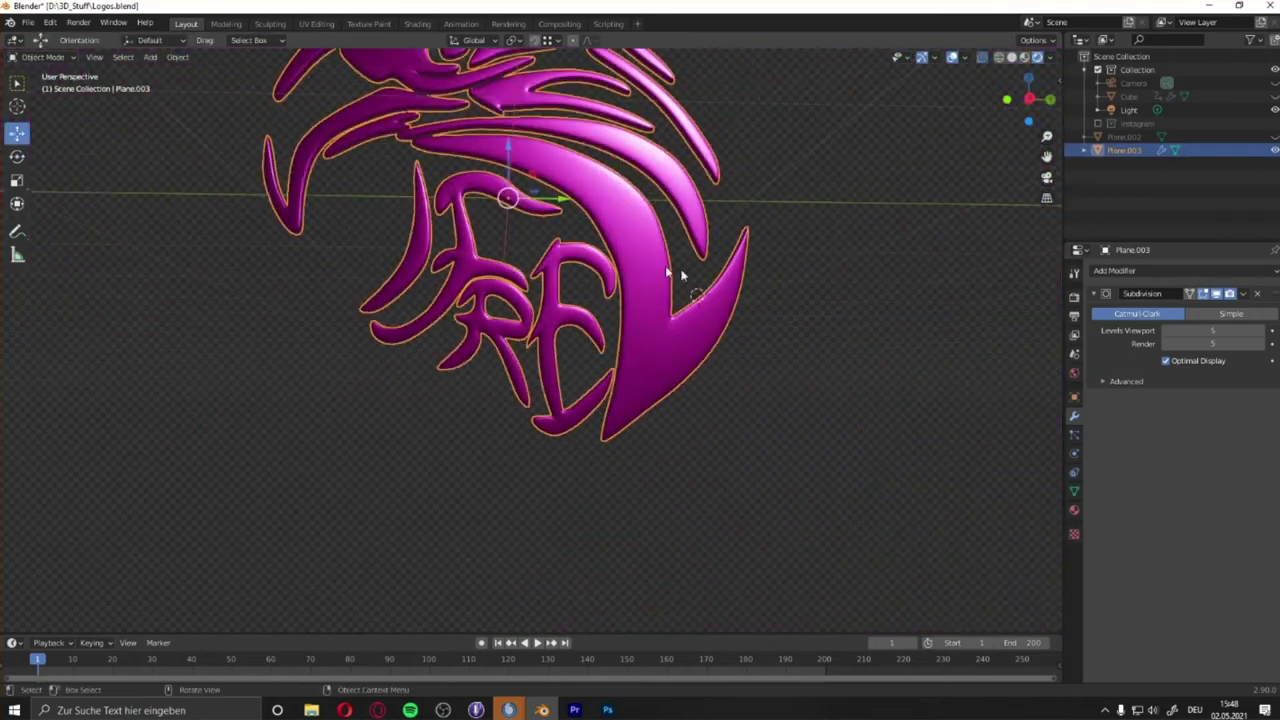
key("KP_3")
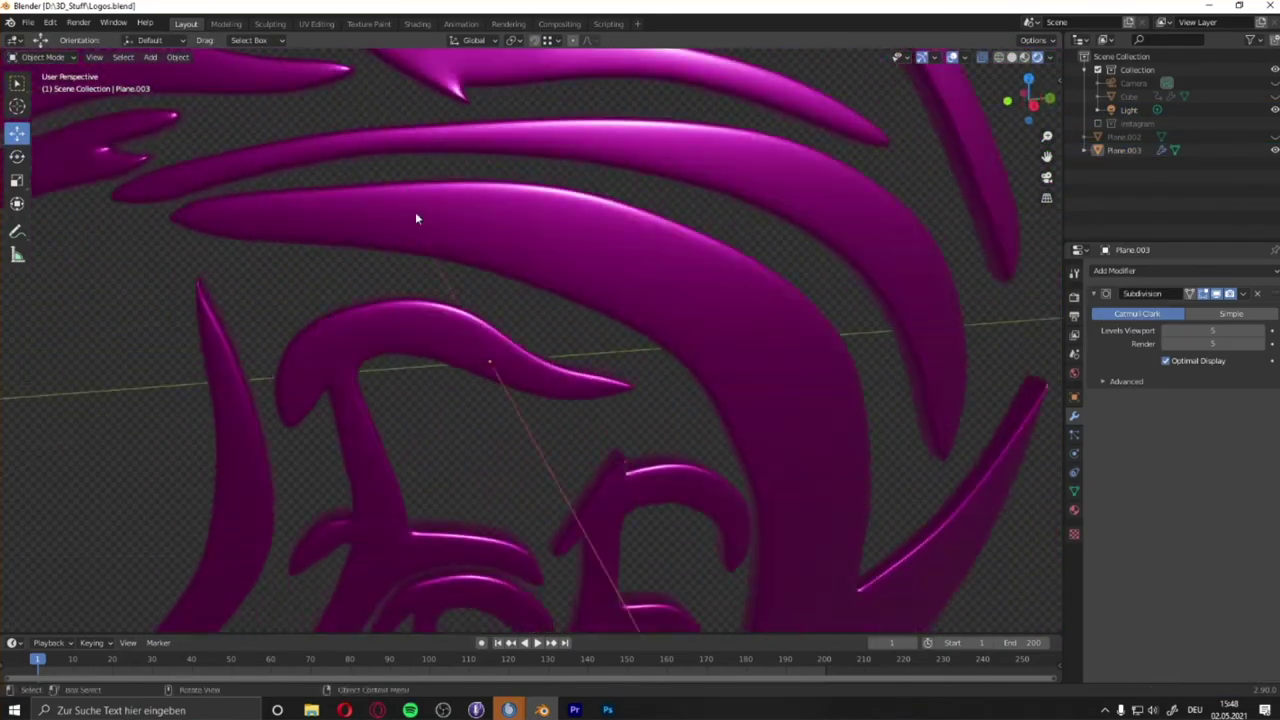